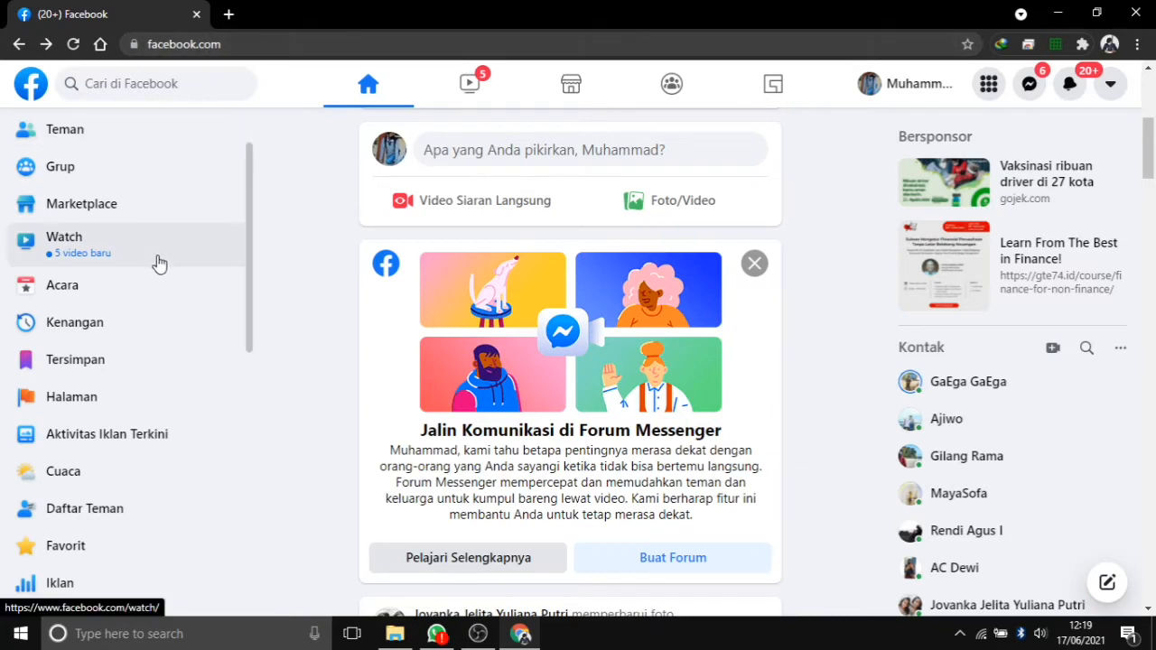
# - Open the Iklan ads manager from the Facebook home page and start creating a new campaign
pyautogui.scroll(2, 158, 262)
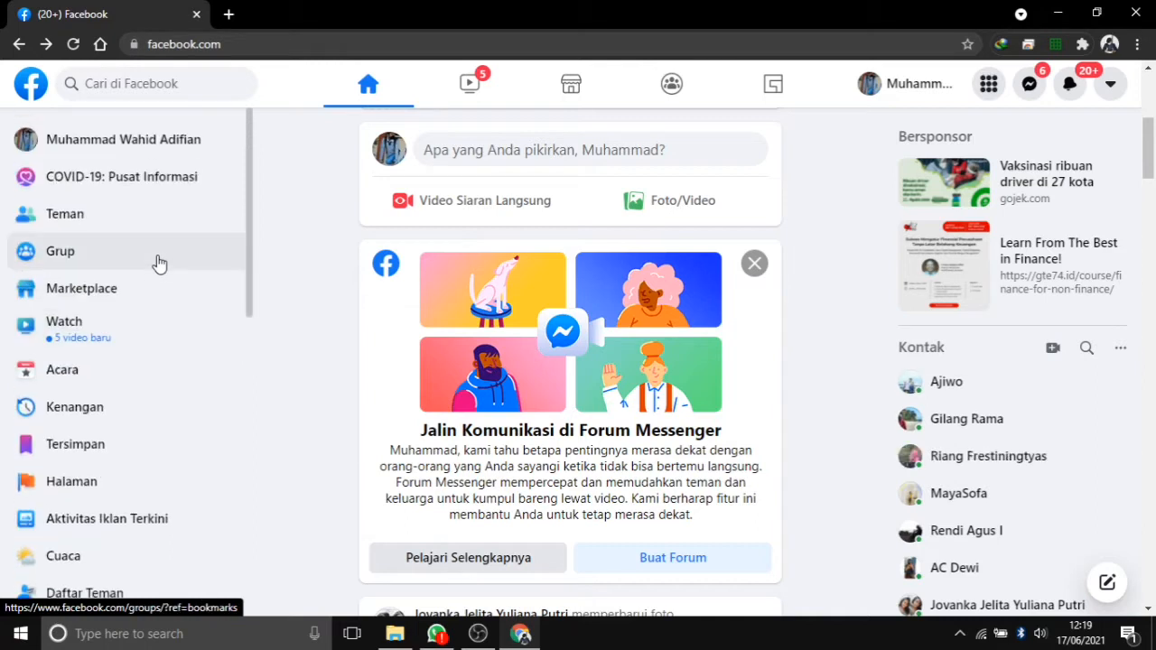
pyautogui.scroll(-3, 155, 262)
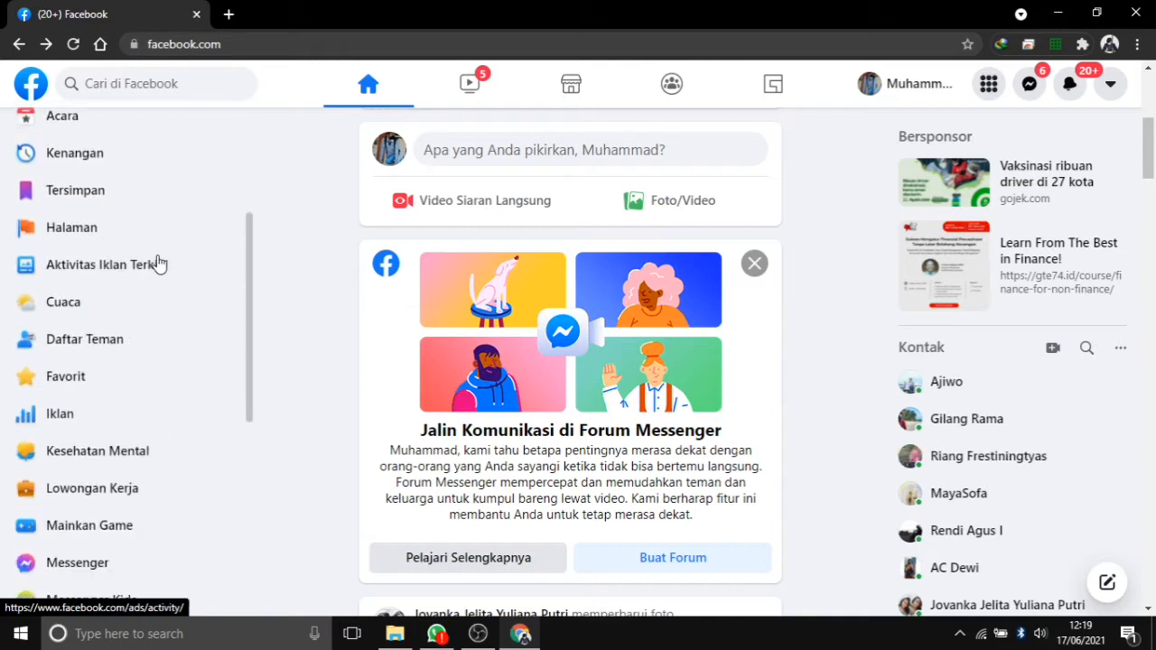
pyautogui.click(72, 415)
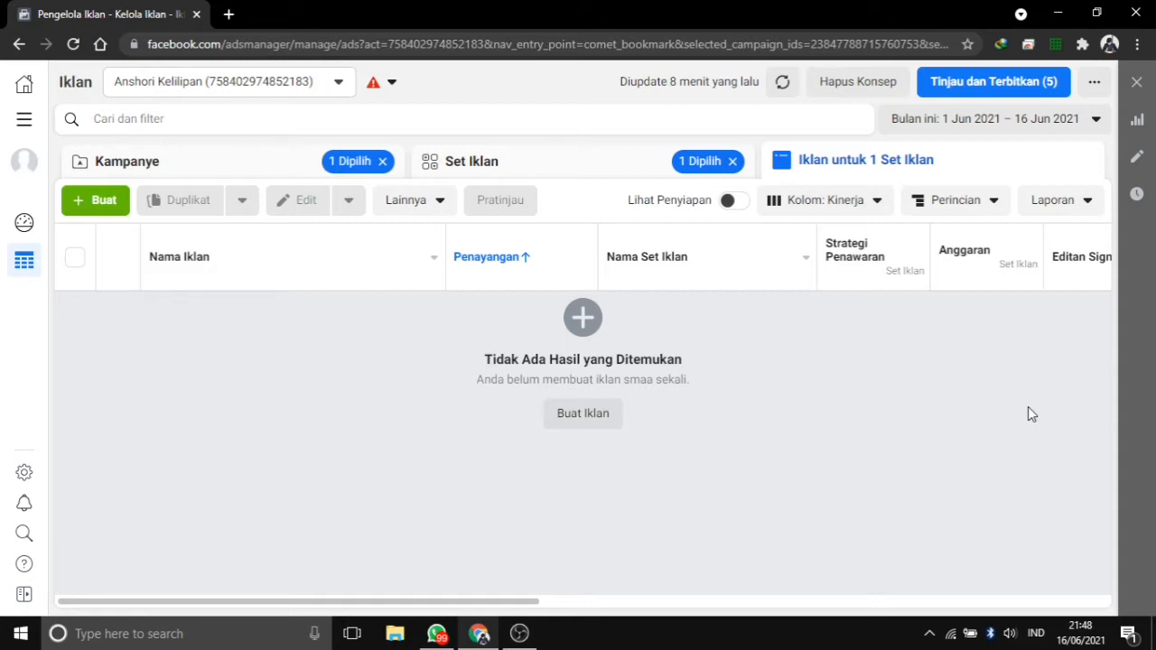
pyautogui.click(98, 201)
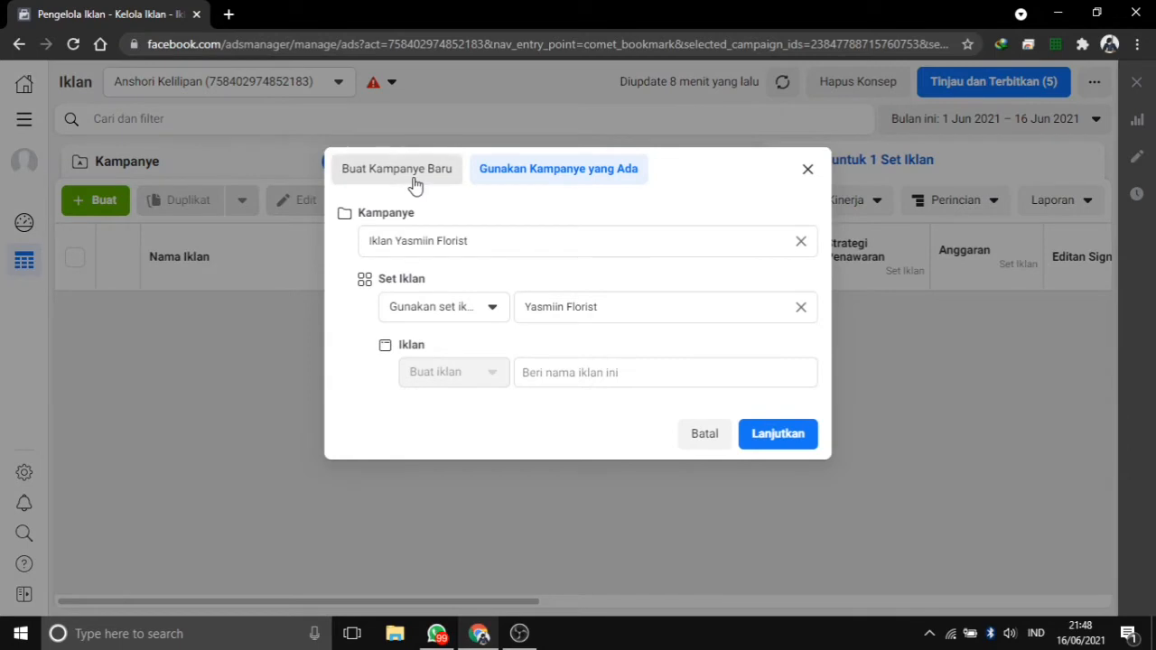
pyautogui.click(415, 176)
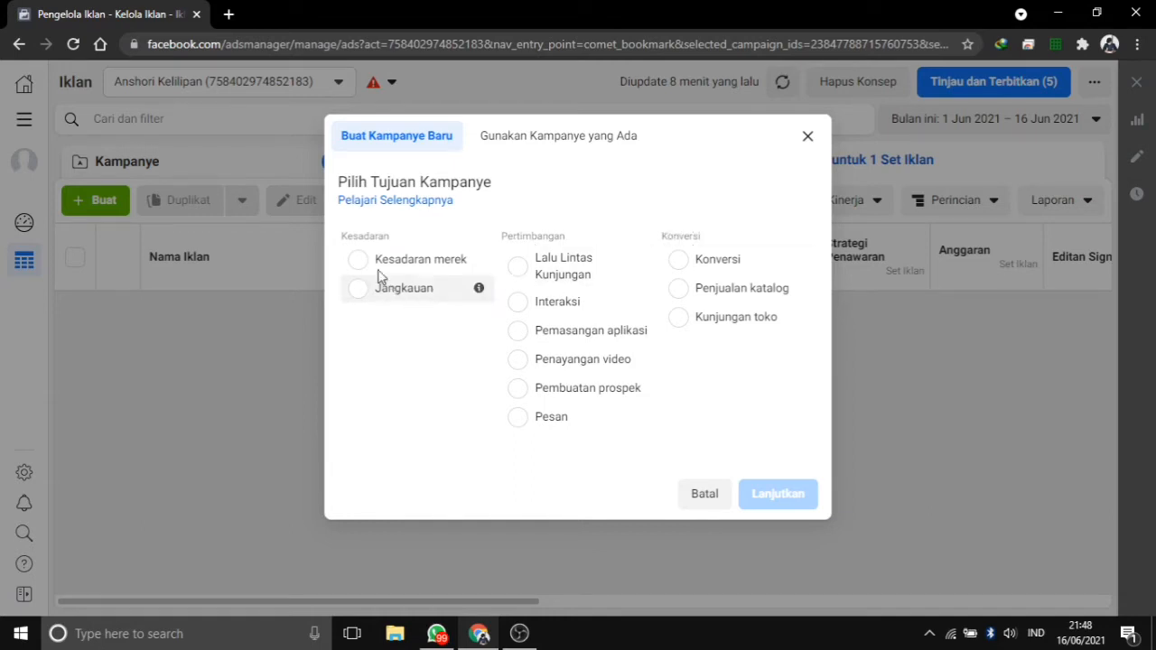
# - Examine the explanations of the campaign objectives under Kesadaran, Pertimbangan and Konversi
pyautogui.moveTo(480, 262)
pyautogui.moveTo(481, 293)
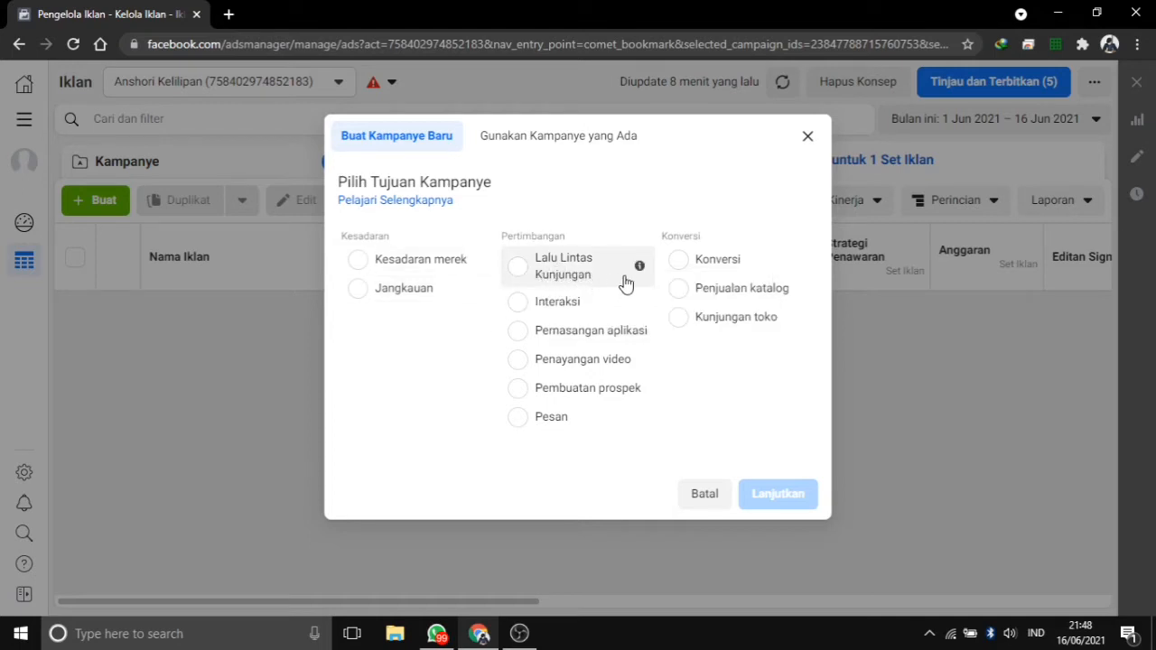
pyautogui.moveTo(643, 279)
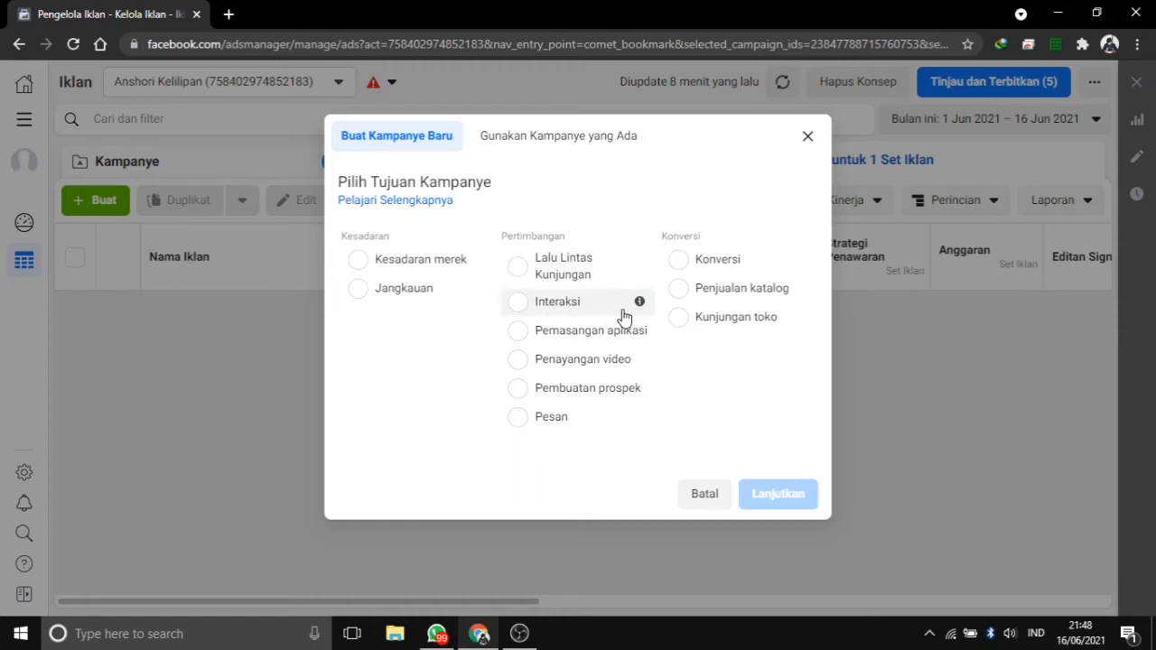
pyautogui.moveTo(636, 312)
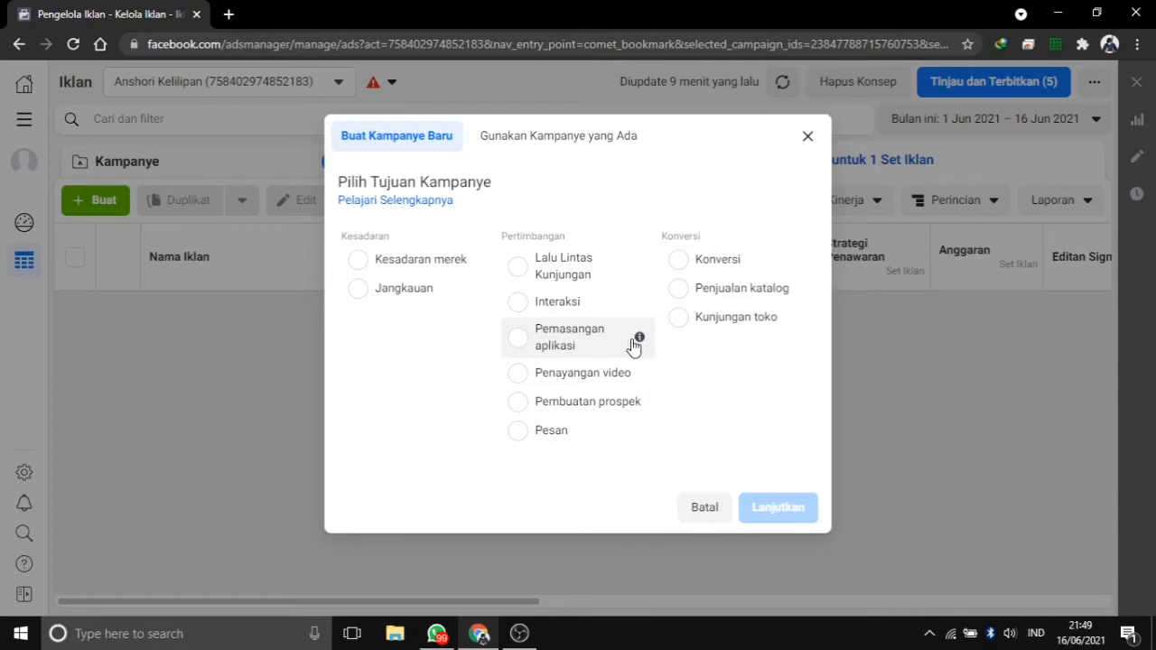
pyautogui.moveTo(635, 347)
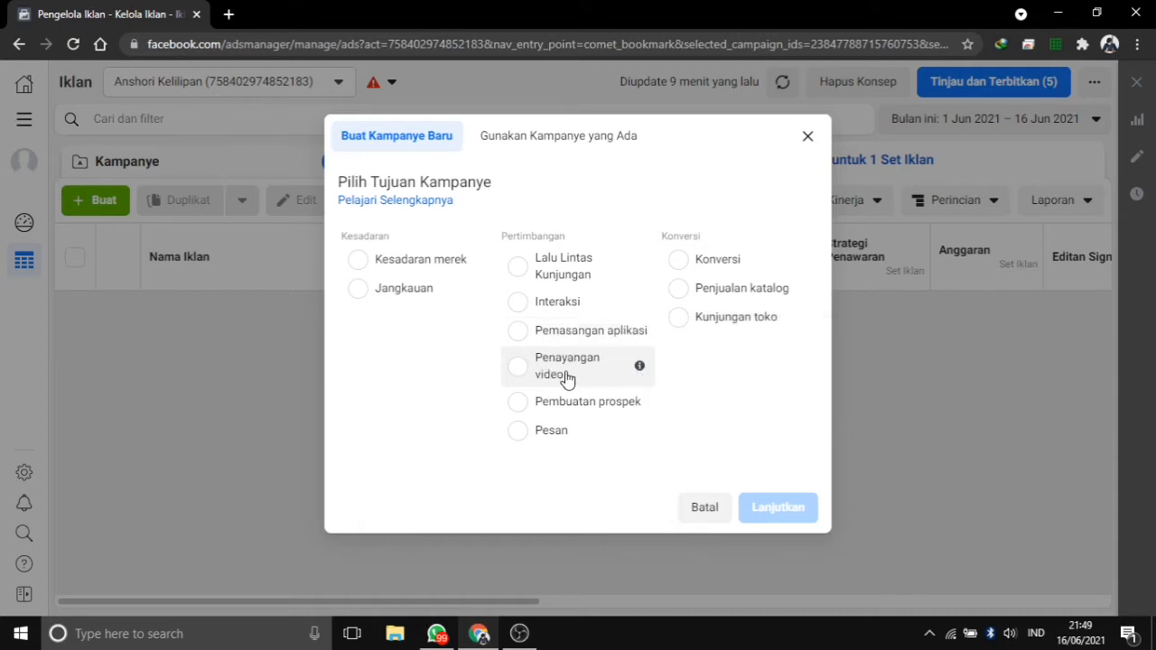
pyautogui.moveTo(637, 372)
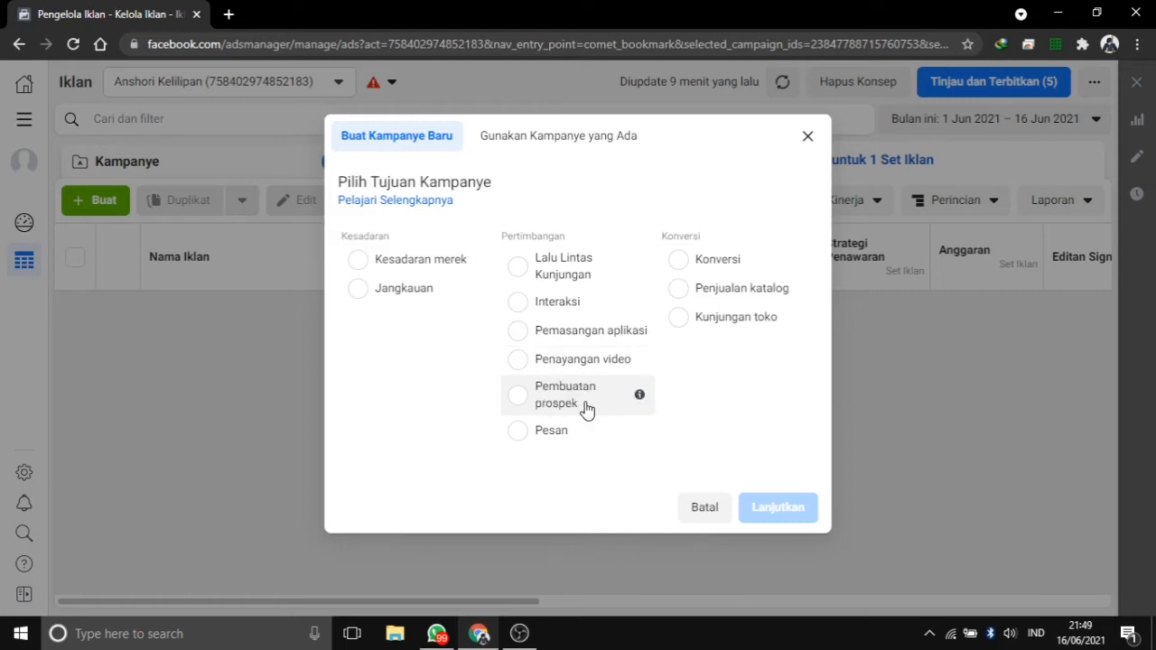
pyautogui.moveTo(646, 408)
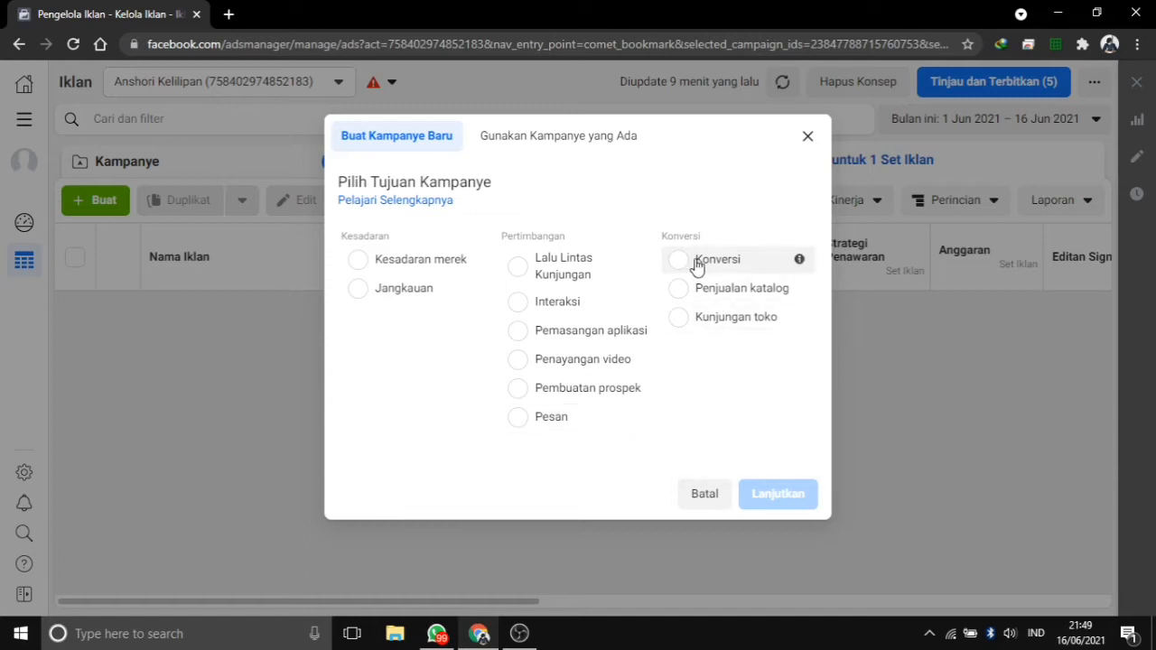
pyautogui.moveTo(801, 264)
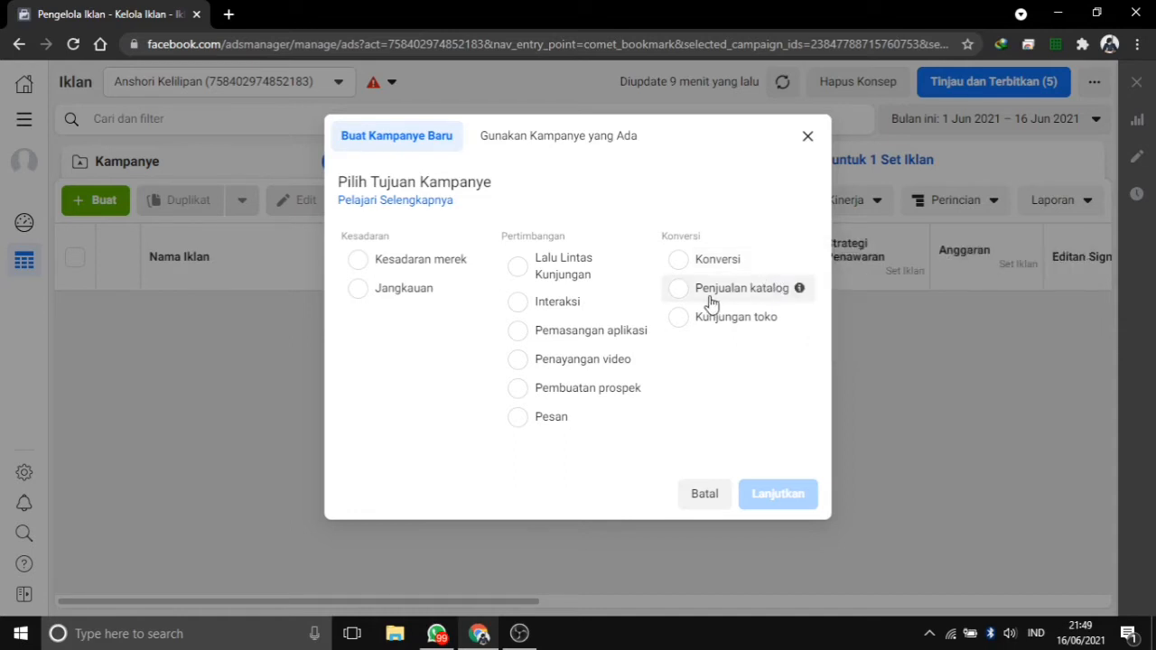
pyautogui.moveTo(801, 291)
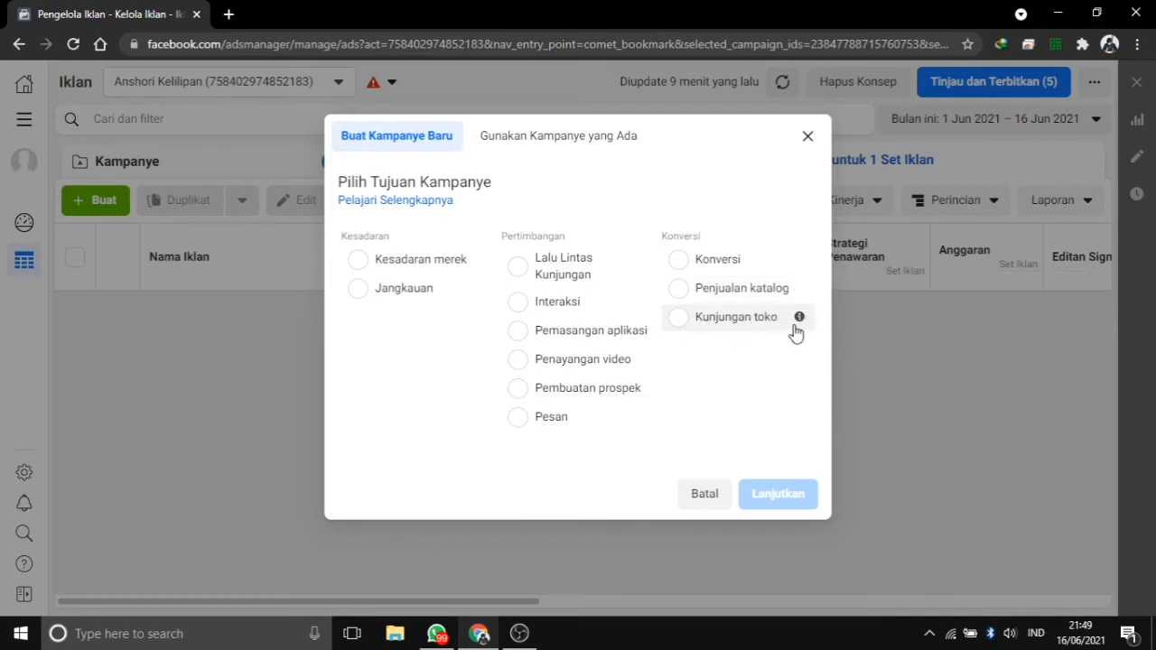
pyautogui.moveTo(800, 331)
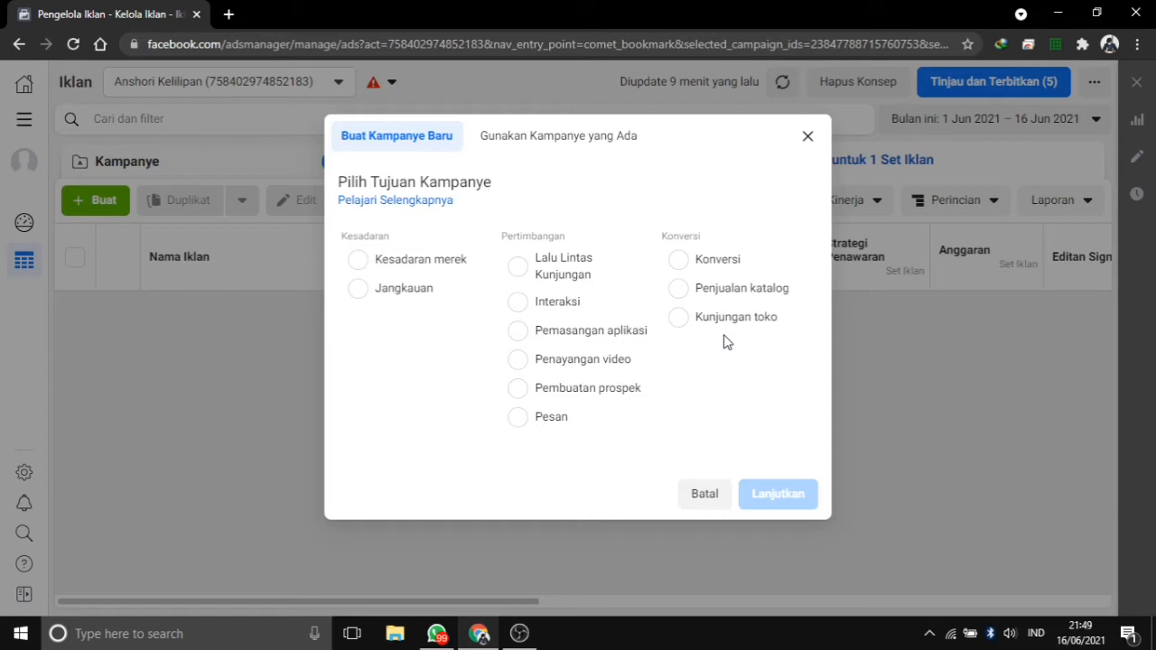
# - Choose Lalu Lintas Kunjungan as the campaign objective and name the campaign "Iklan Yasmiin Florist"
pyautogui.click(530, 275)
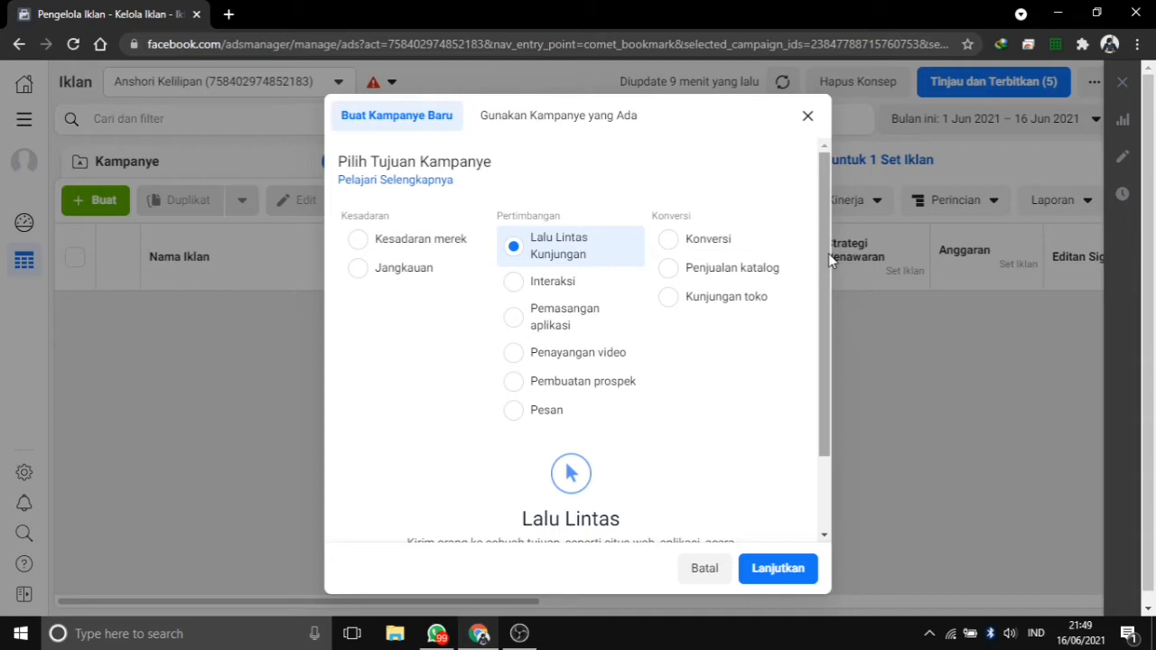
pyautogui.moveTo(829, 253); pyautogui.dragTo(823, 372)
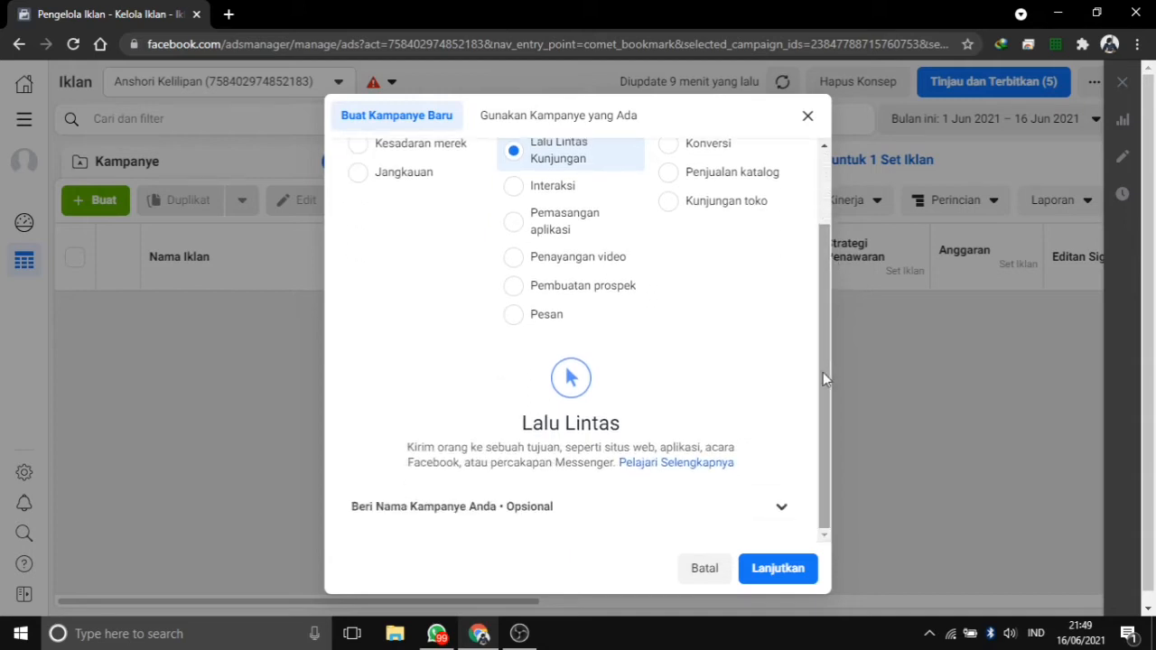
pyautogui.click(782, 509)
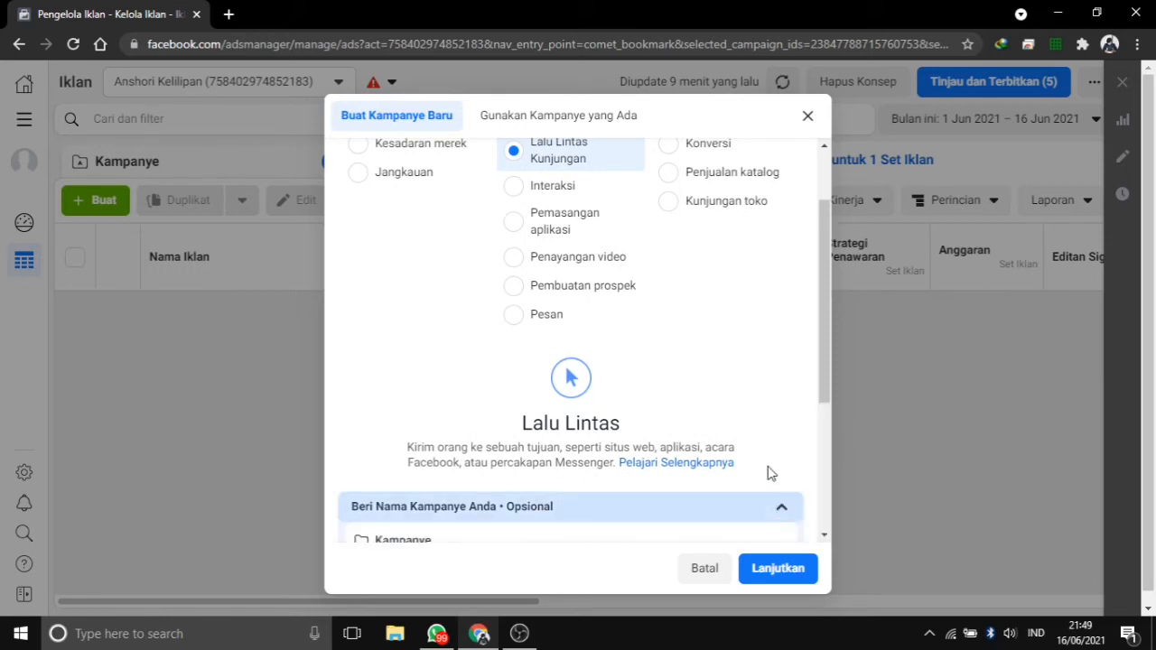
pyautogui.moveTo(828, 256); pyautogui.dragTo(823, 382)
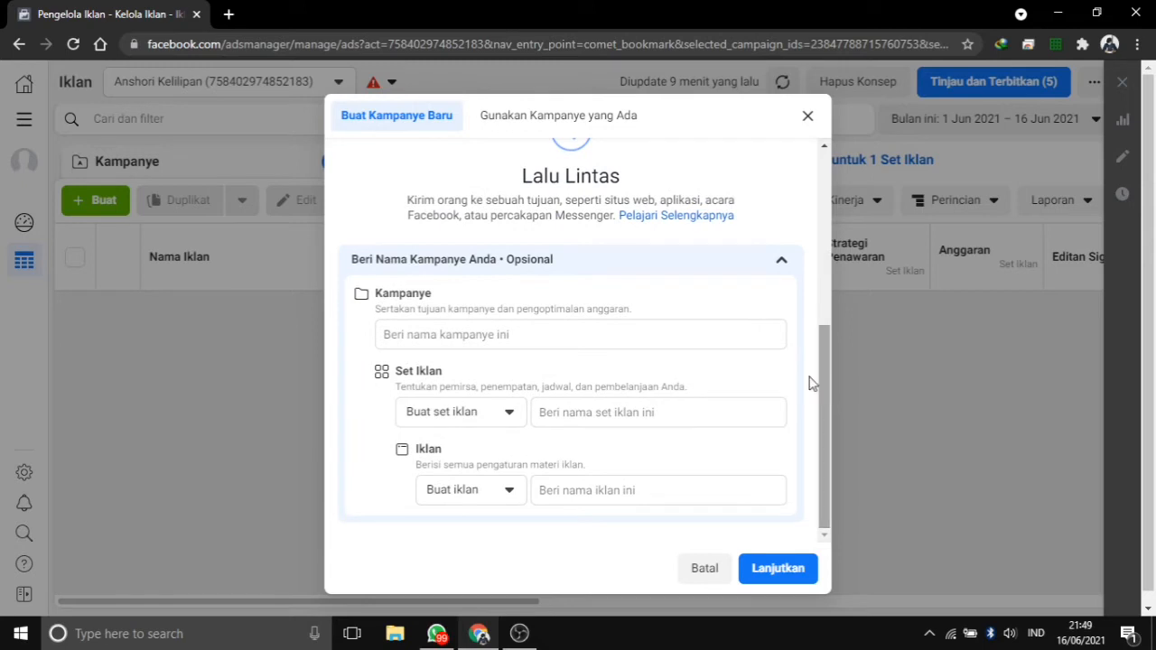
pyautogui.click(494, 339)
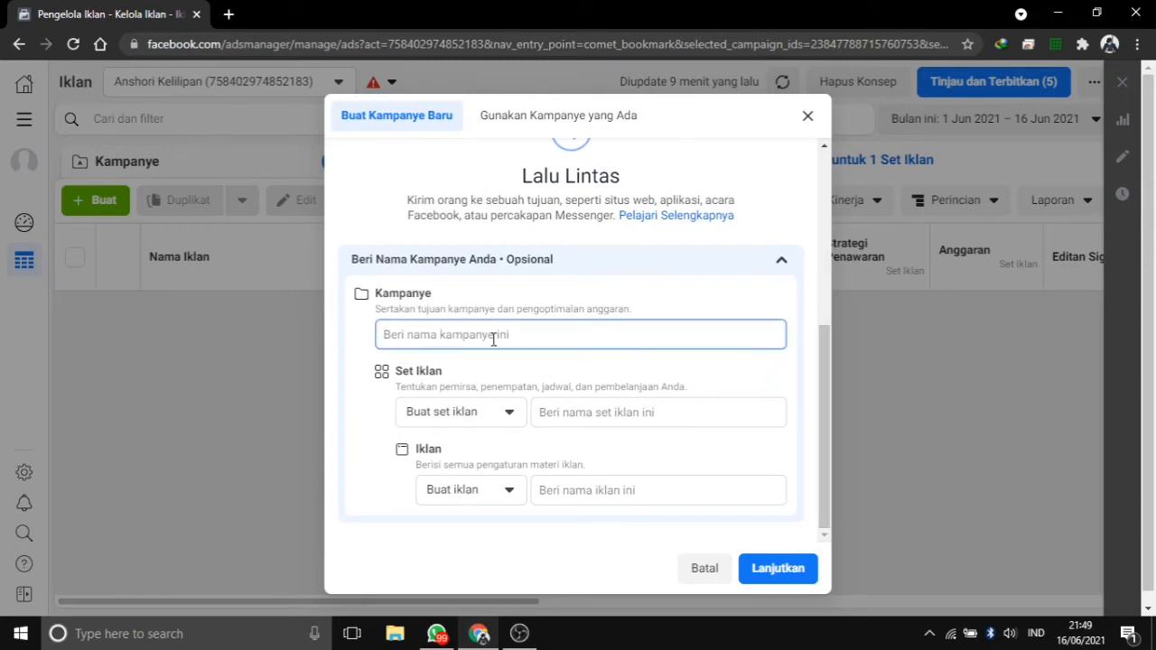
pyautogui.write('Ik')
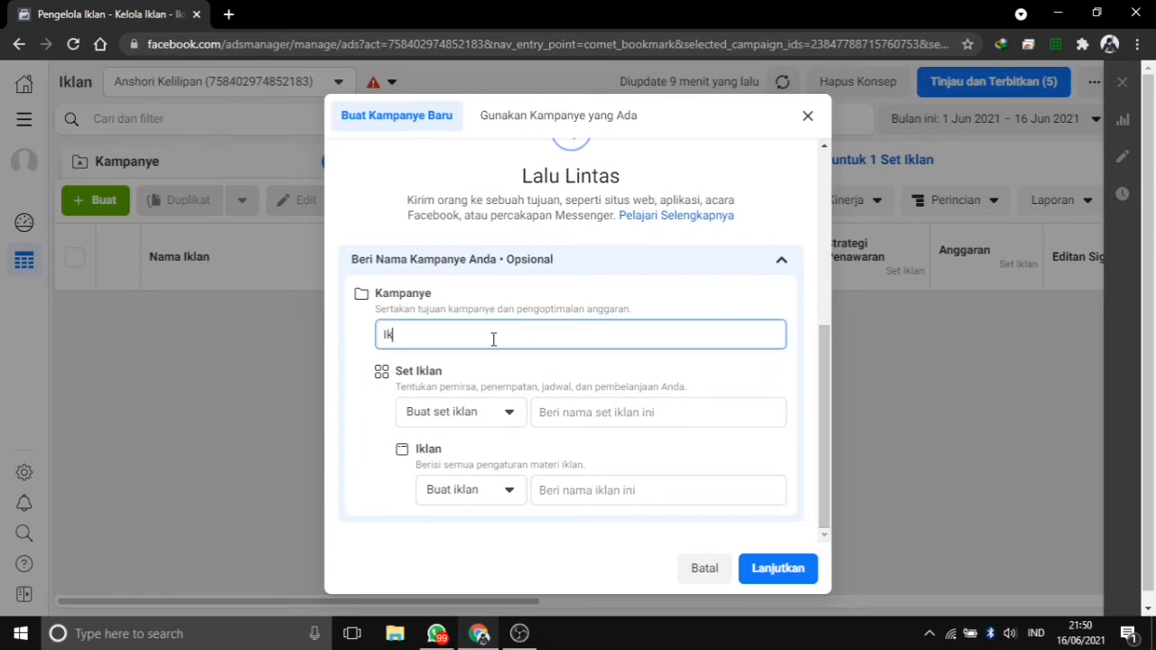
pyautogui.write('lan Yasmi')
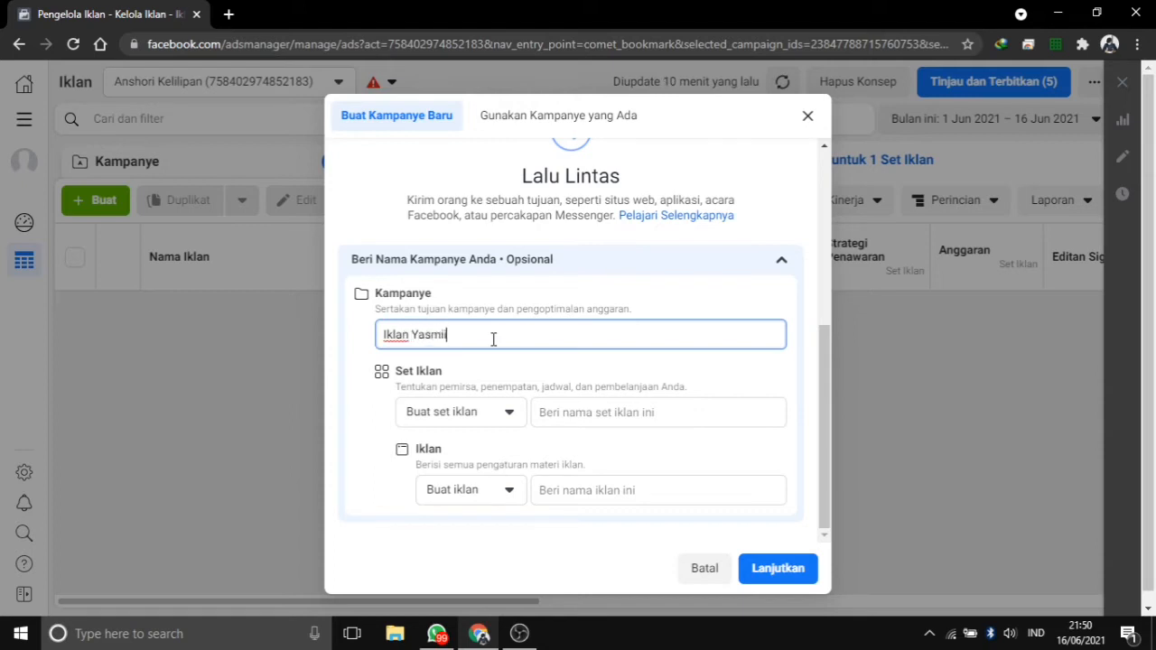
pyautogui.write('in Floris')
# - Name the ad set "Yasmiin Florist" and continue to the campaign settings
pyautogui.click(563, 411)
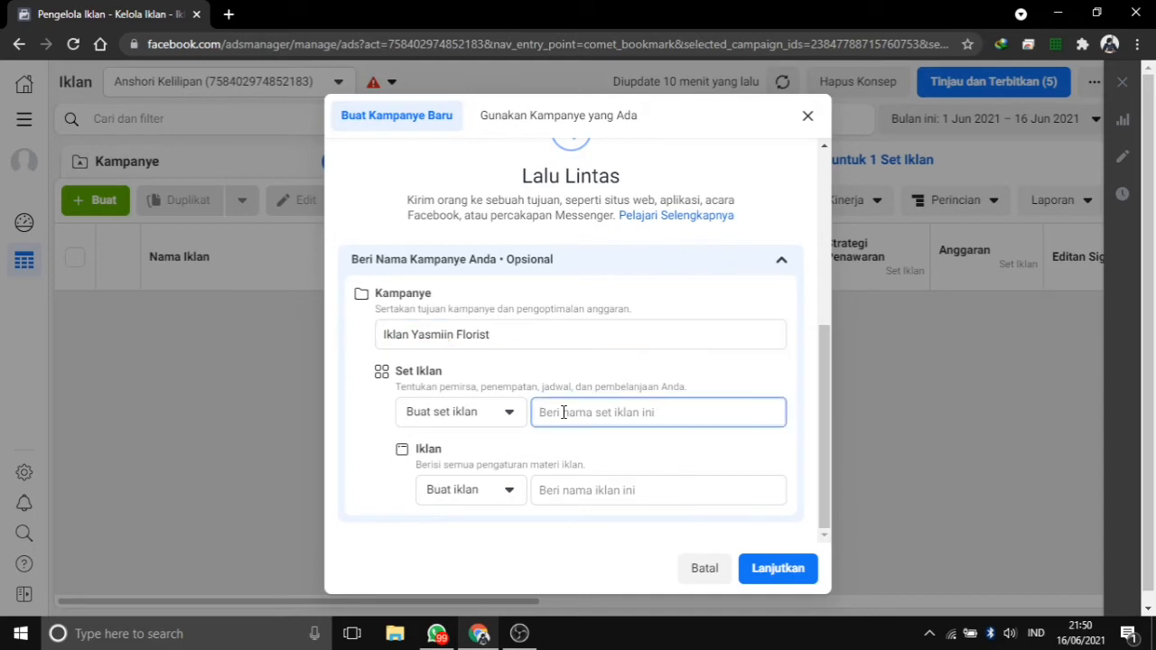
pyautogui.write('Yasmiin Florist')
pyautogui.click(789, 571)
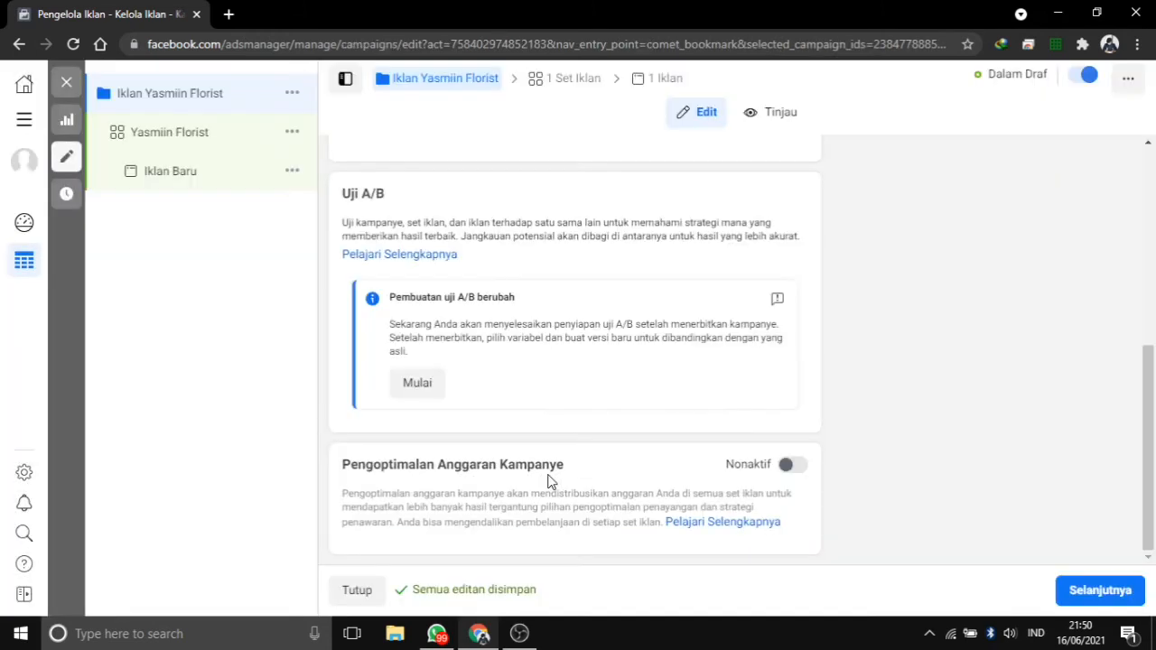
# - Enable Pengoptimalan Anggaran Kampanye and set the daily campaign budget to Rp 100.000
pyautogui.click(797, 468)
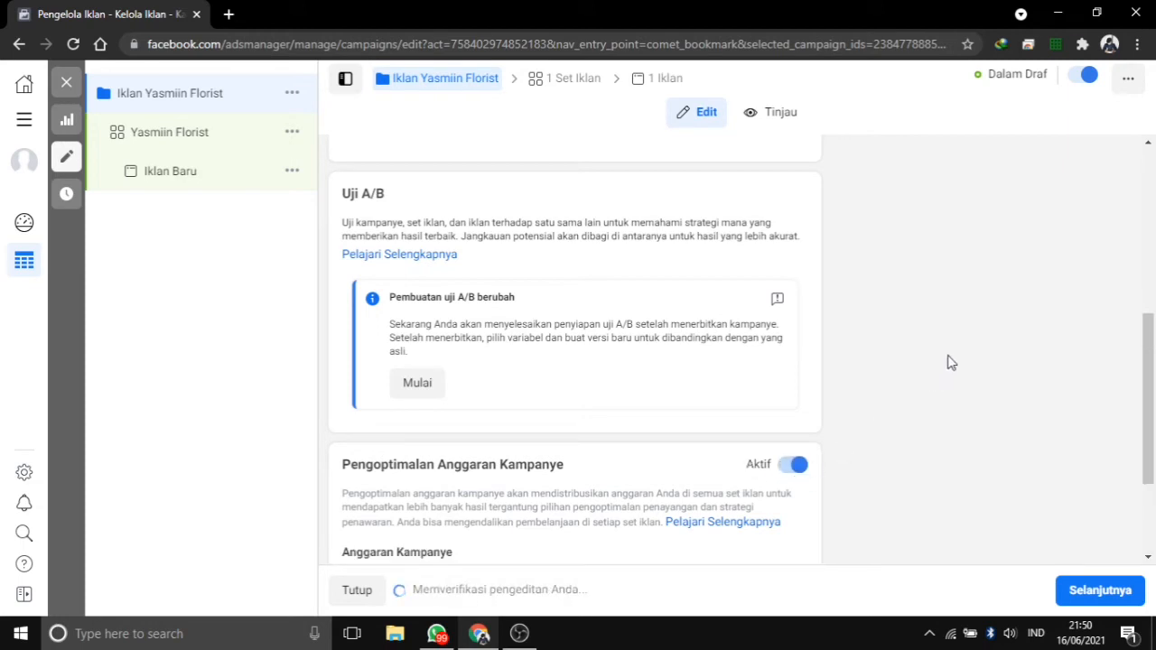
pyautogui.scroll(-2, 949, 361)
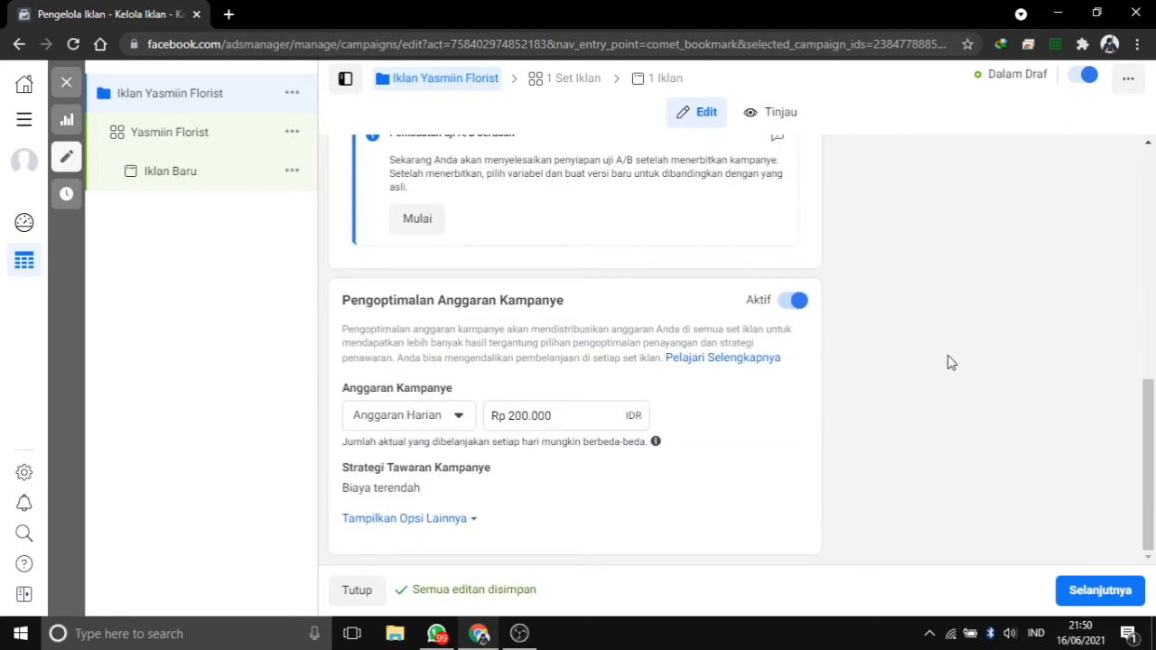
pyautogui.doubleClick(512, 415)
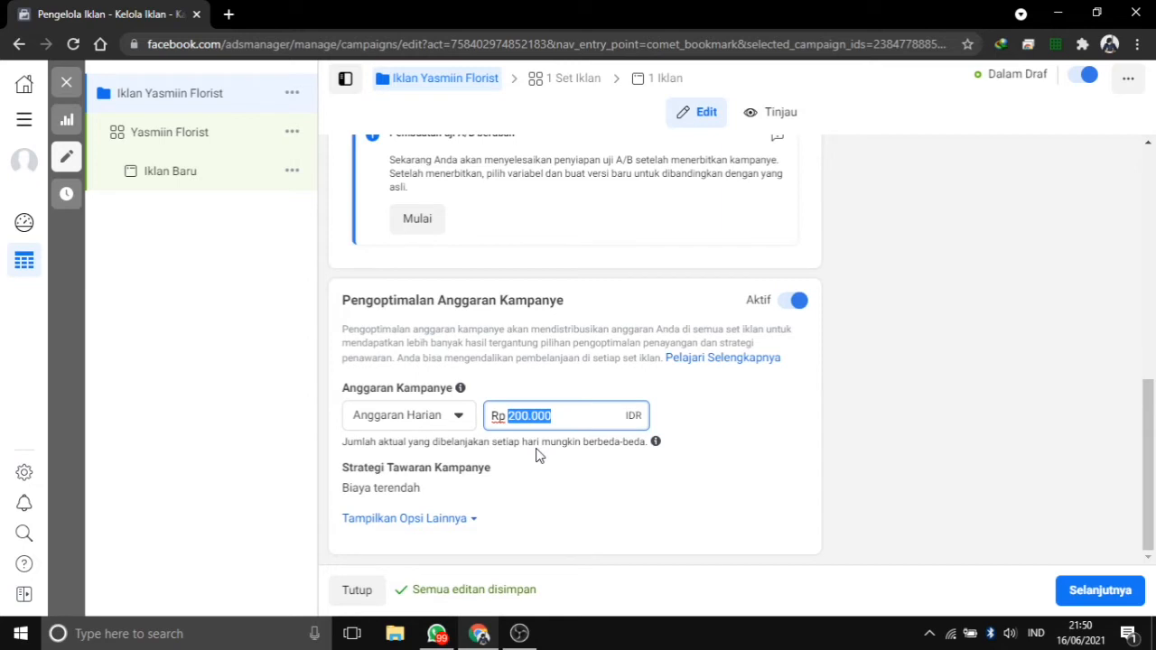
pyautogui.write('100000')
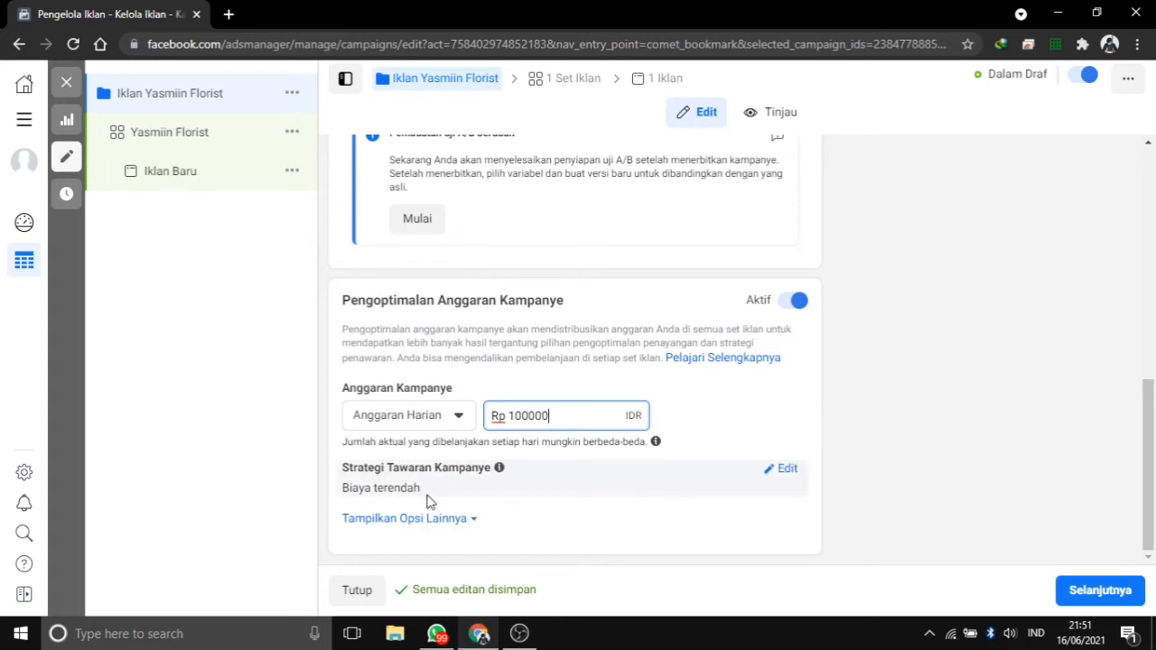
# - Show the additional campaign budget options, including ad scheduling, and continue to the ad set settings
pyautogui.click(474, 520)
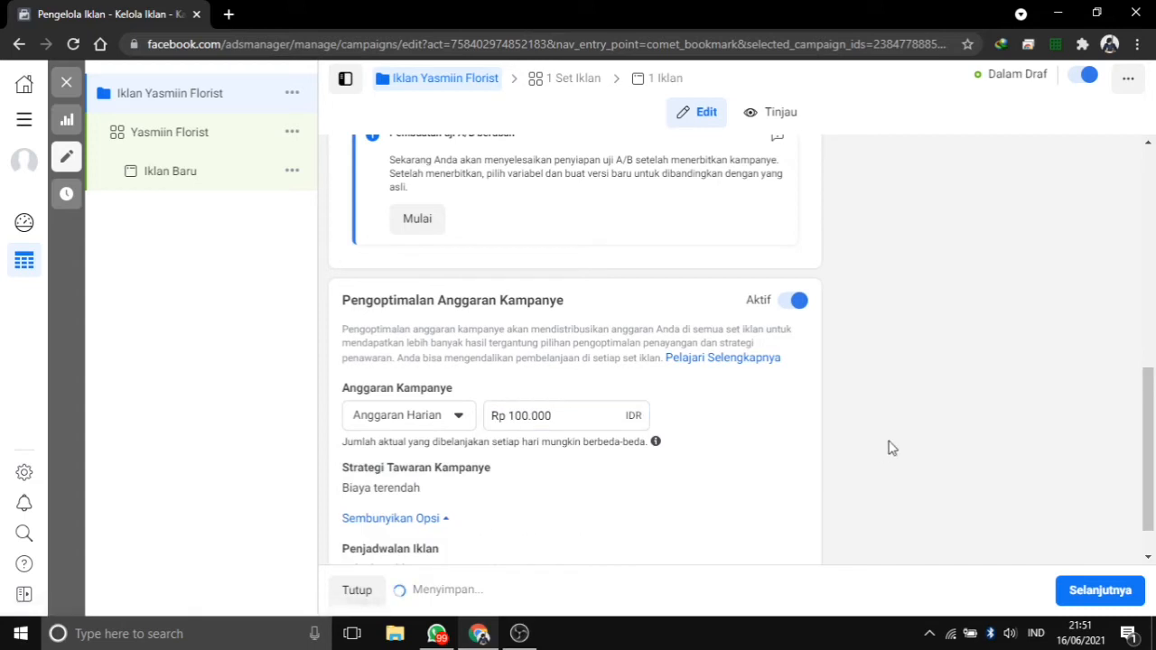
pyautogui.scroll(-1, 892, 445)
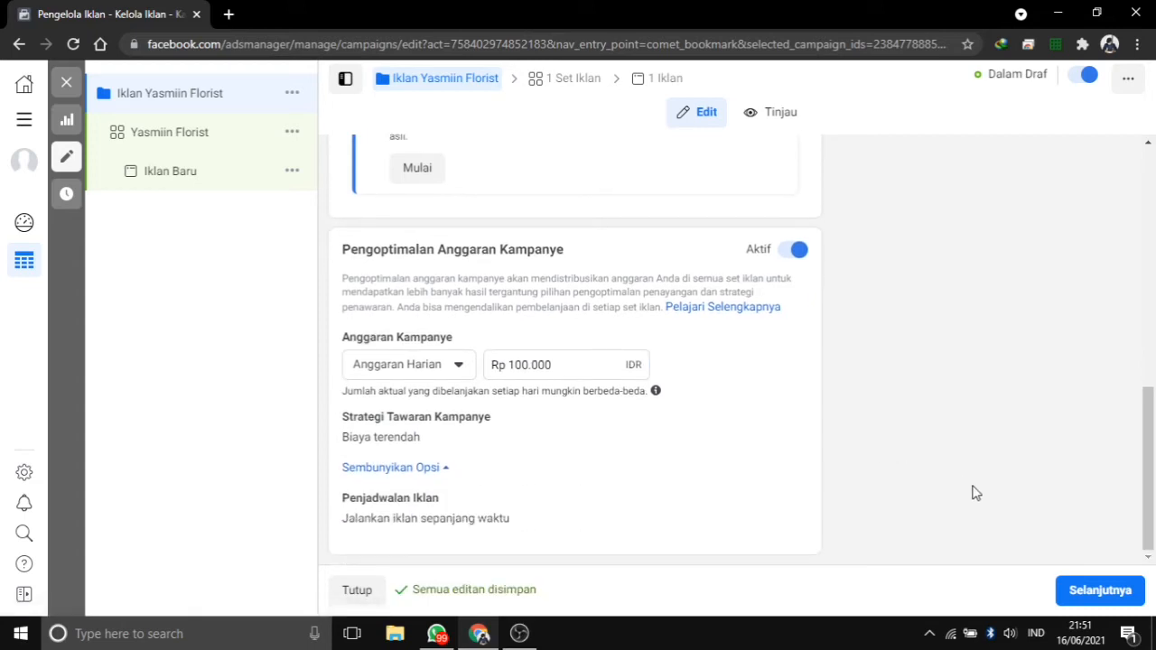
pyautogui.click(1110, 597)
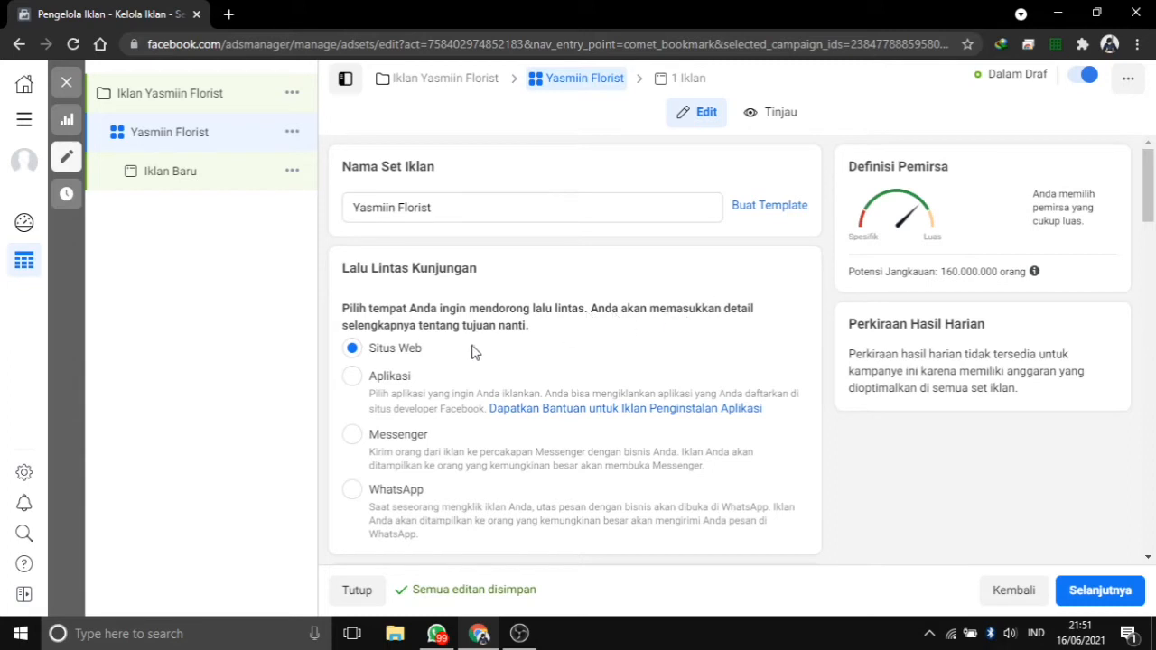
# - Set the ad set's start date to 17/6/2021 and its start time to 19:00
pyautogui.scroll(-2, 466, 343)
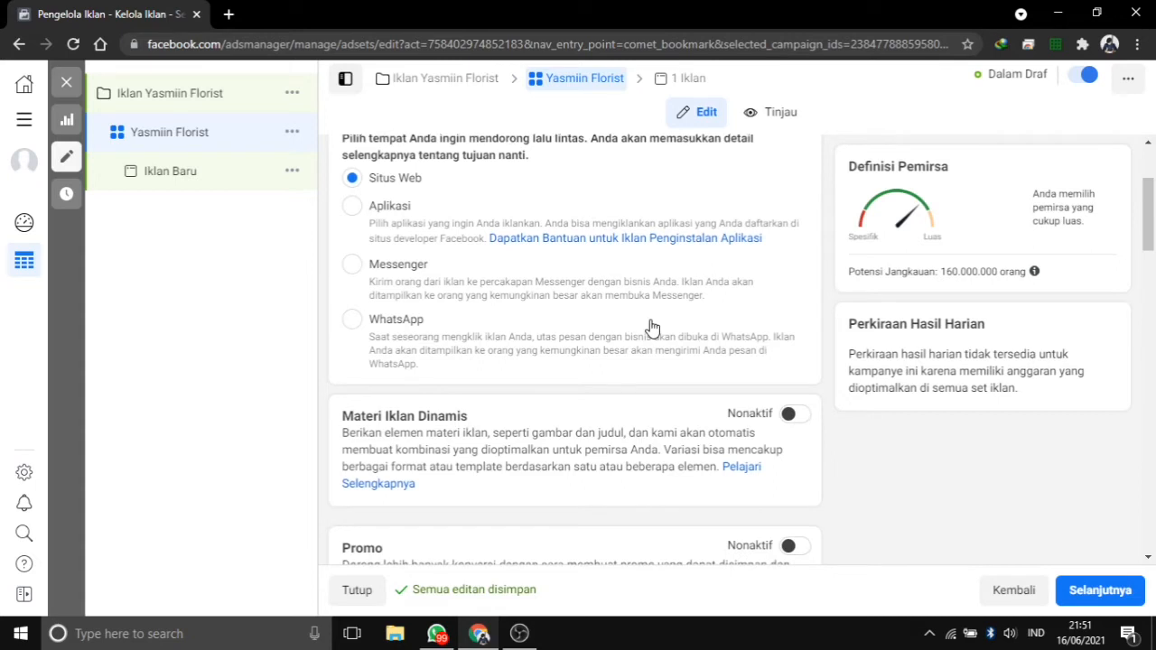
pyautogui.scroll(-1, 647, 328)
pyautogui.scroll(-1, 647, 307)
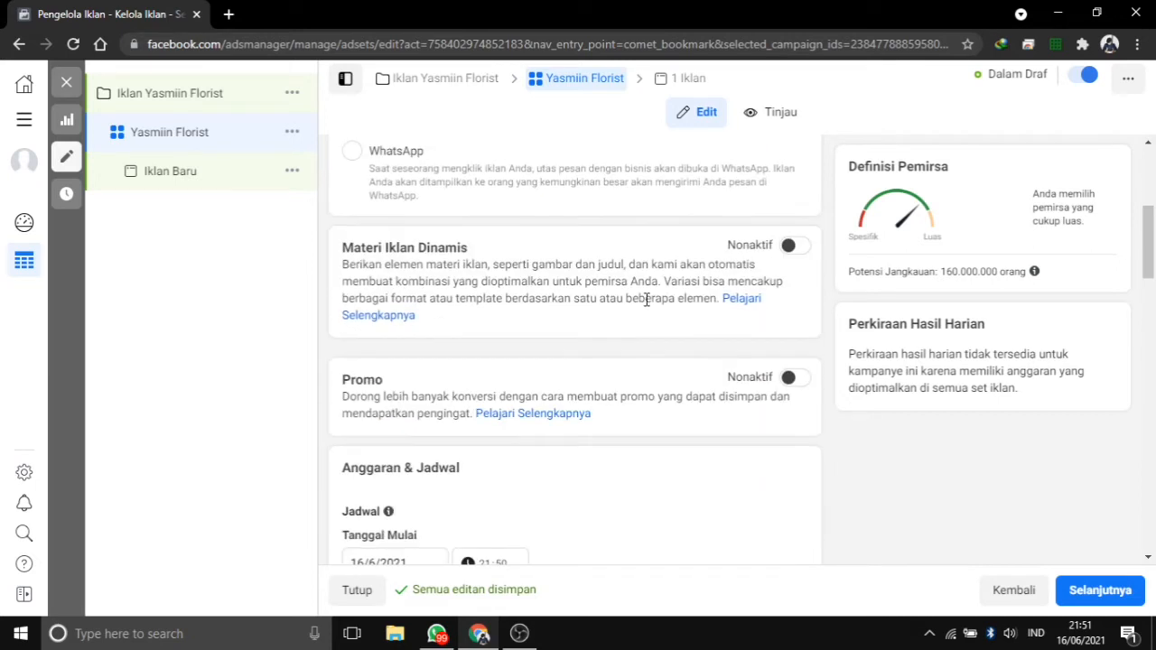
pyautogui.scroll(-1, 634, 304)
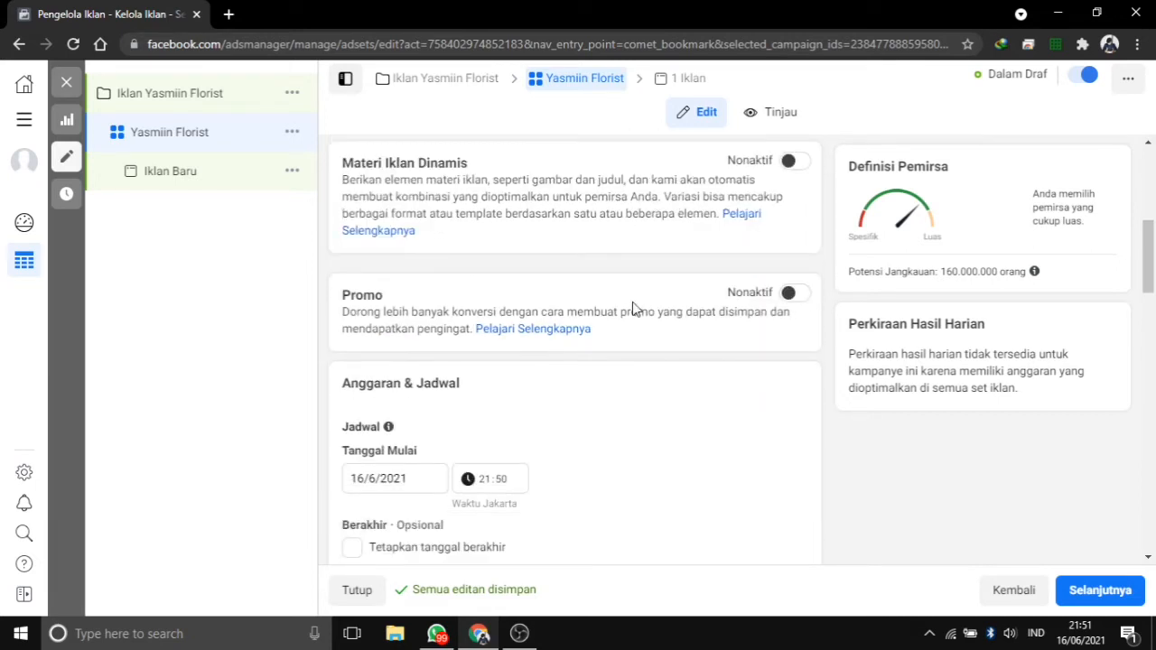
pyautogui.scroll(-2, 632, 308)
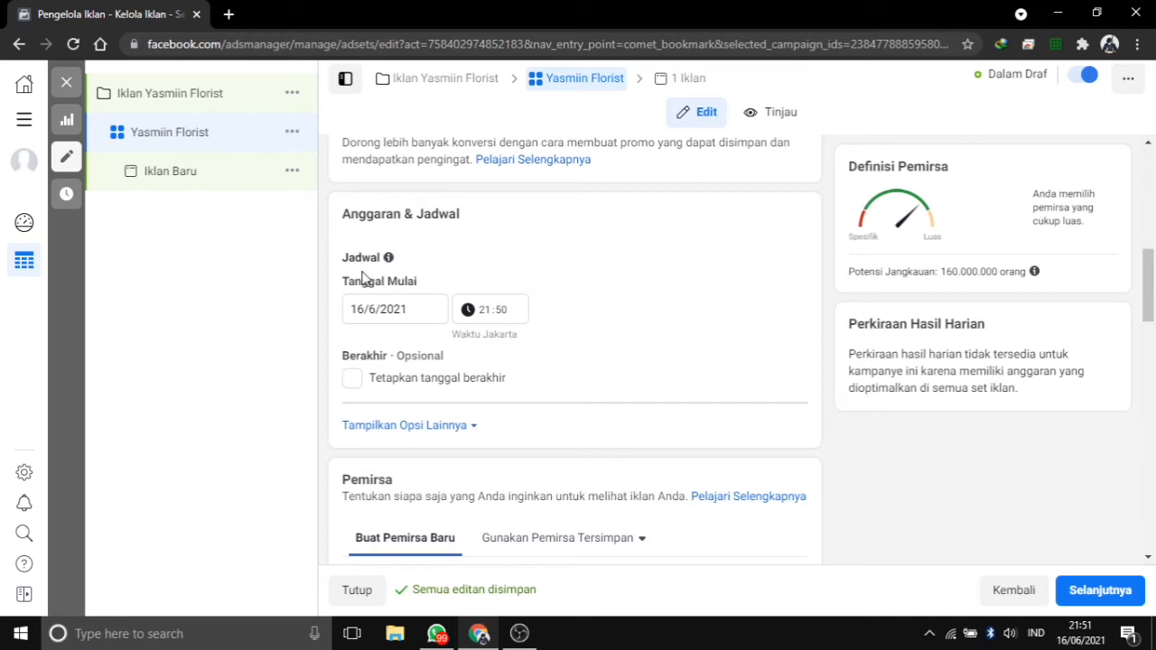
pyautogui.click(416, 309)
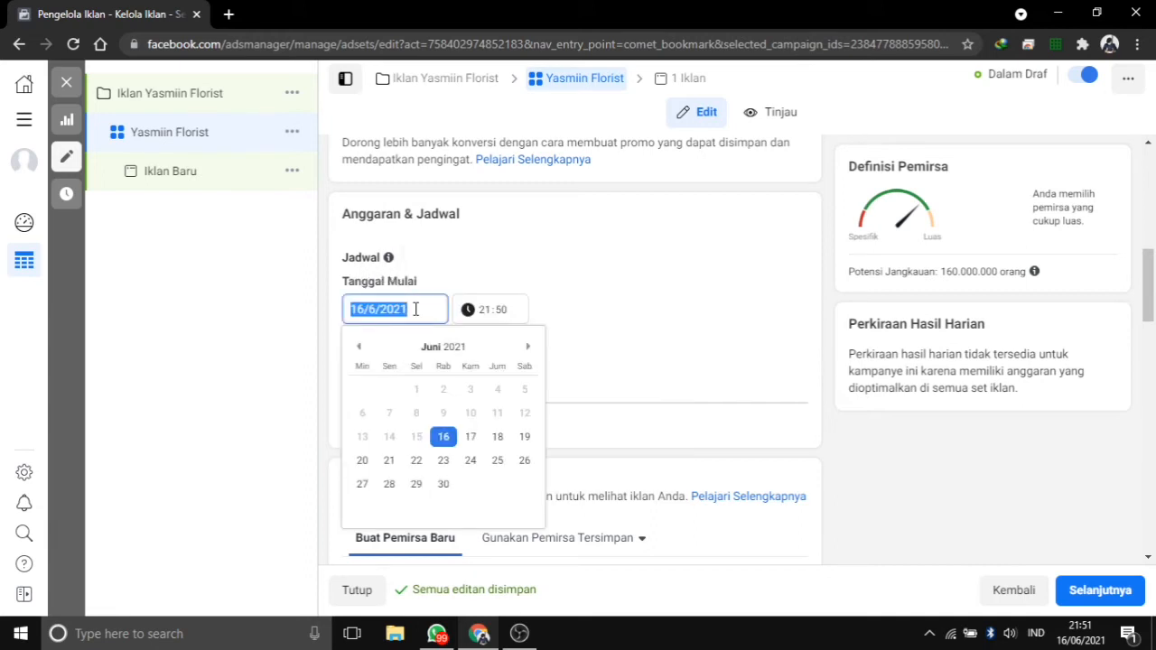
pyautogui.click(480, 445)
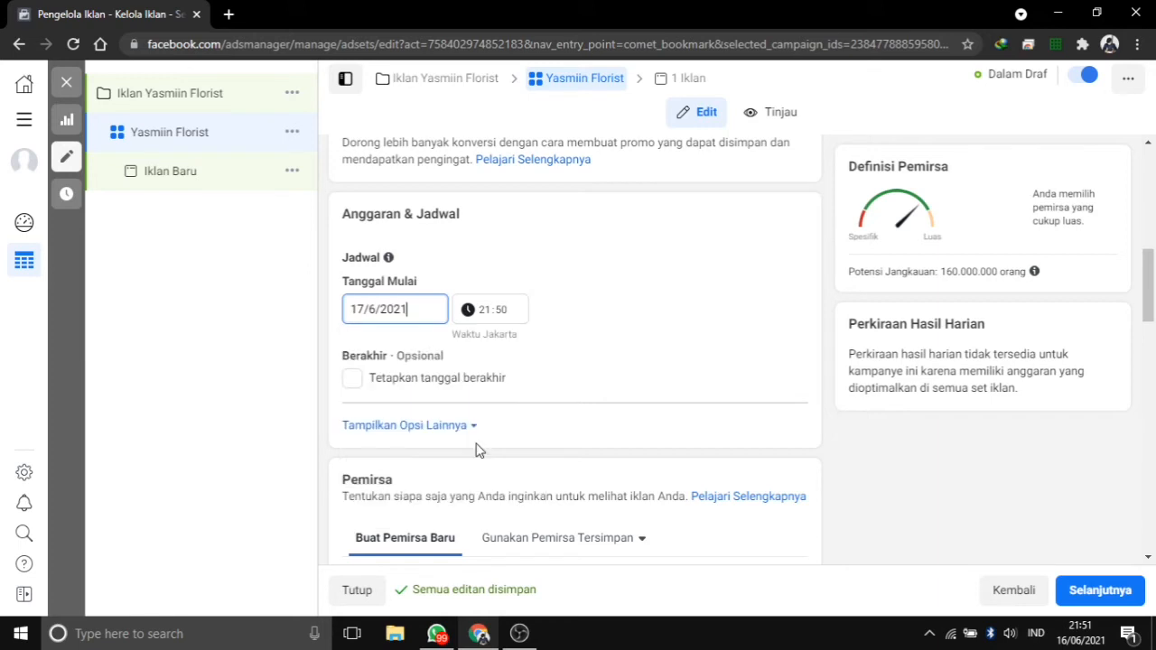
pyautogui.click(496, 312)
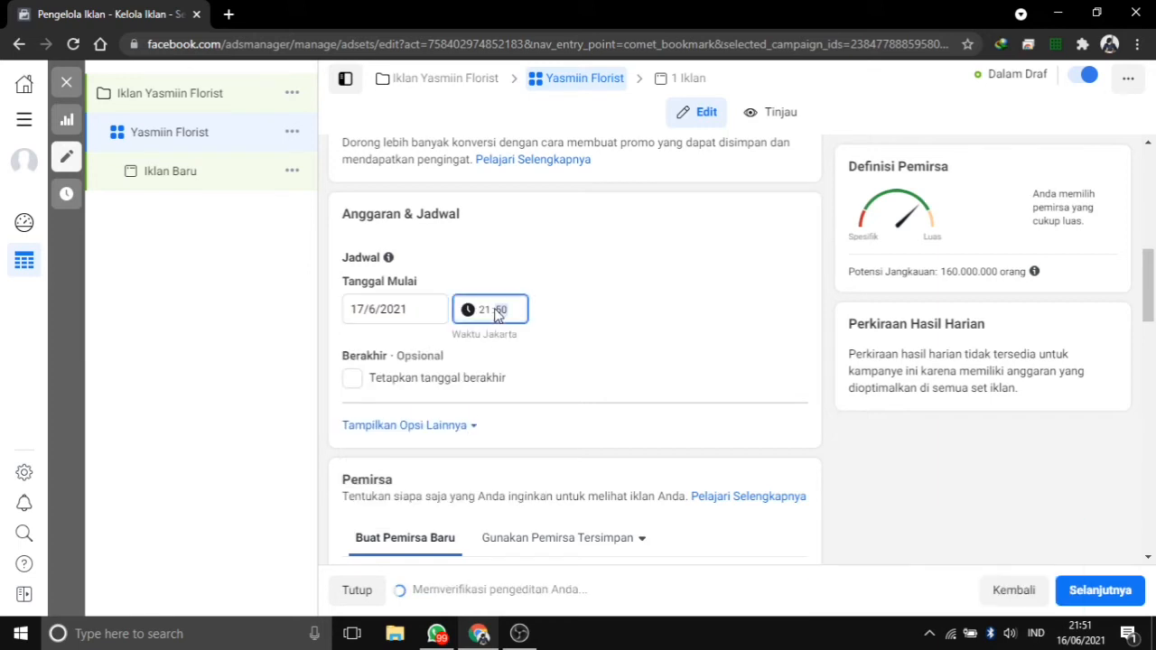
pyautogui.click(484, 311)
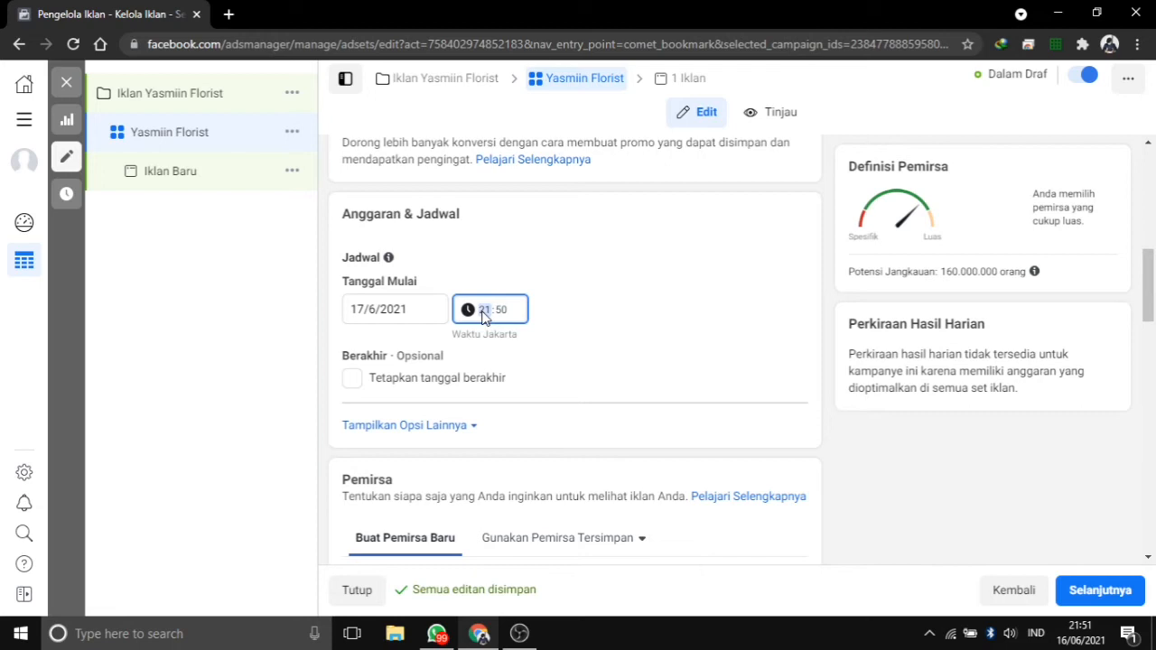
pyautogui.press('Tab')
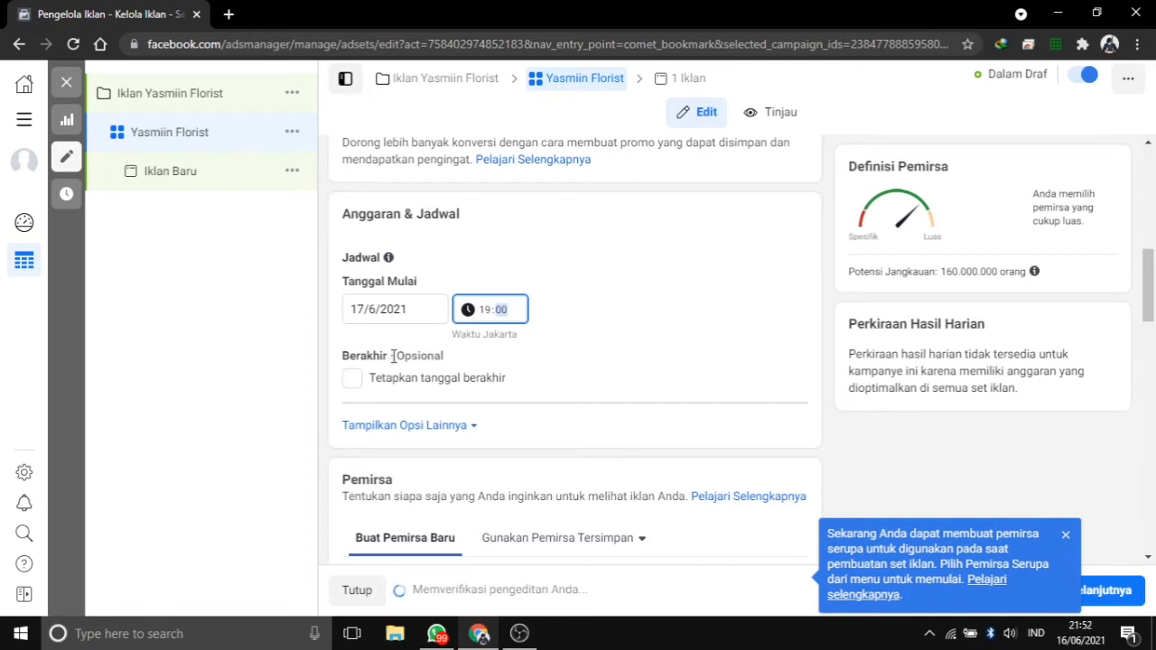
# - Enable an end date for the ad set, set it to 23/6/2021 at 23:59, and show the additional schedule options
pyautogui.click(351, 381)
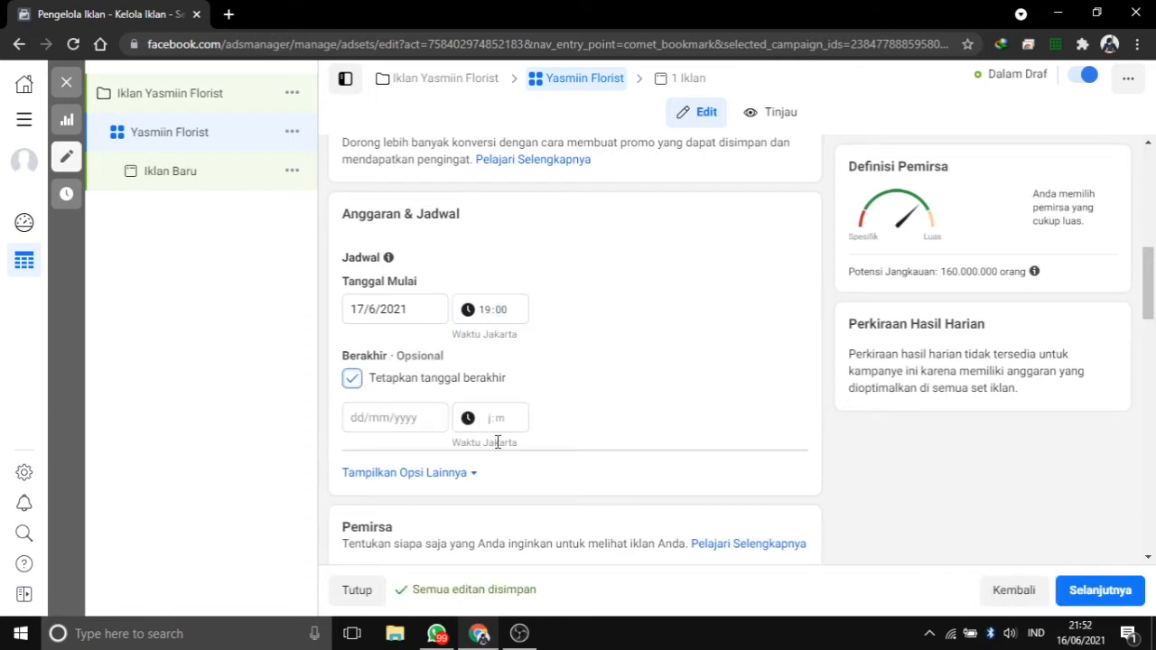
pyautogui.click(376, 417)
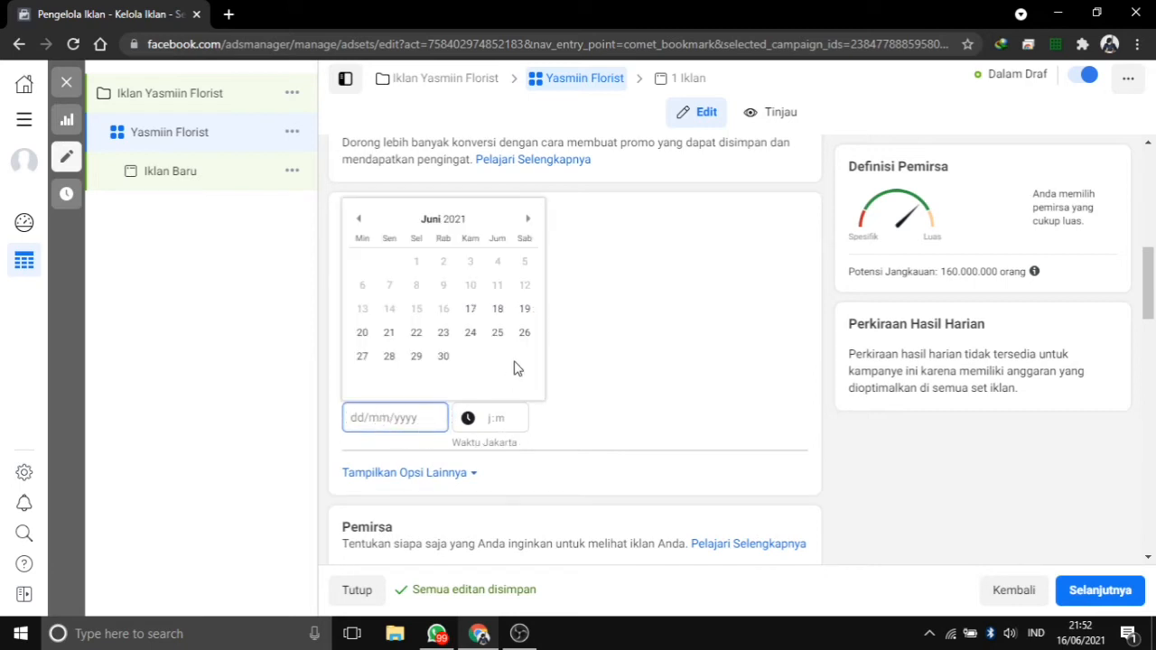
pyautogui.click(442, 338)
pyautogui.click(479, 418)
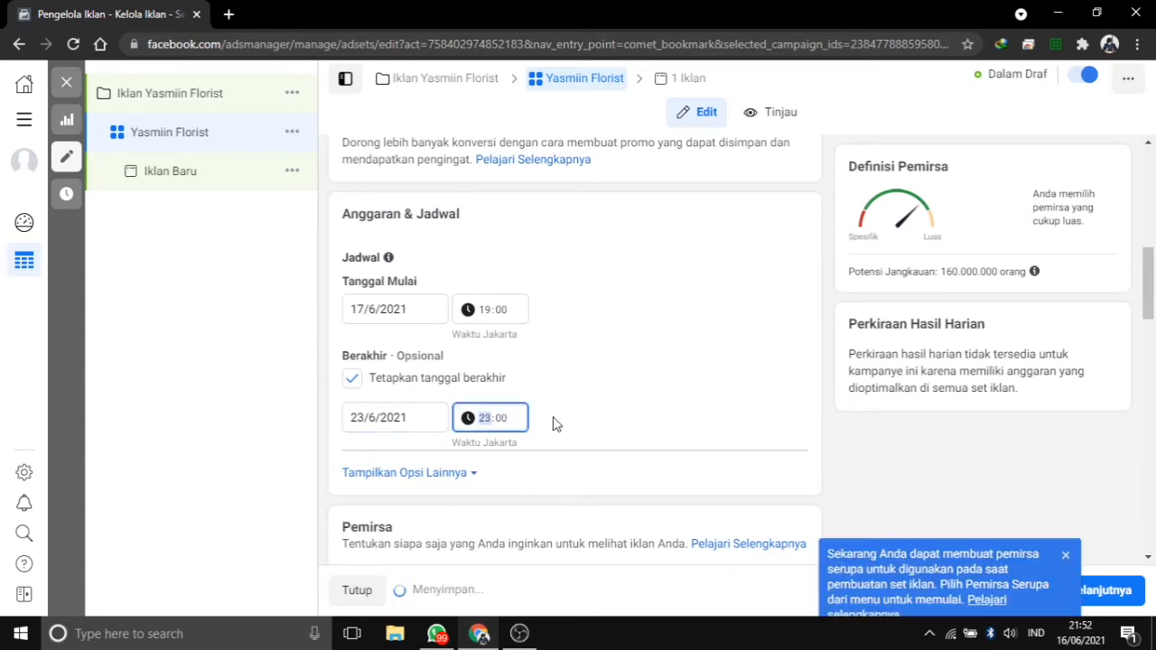
pyautogui.write('23:59')
pyautogui.scroll(-1, 627, 338)
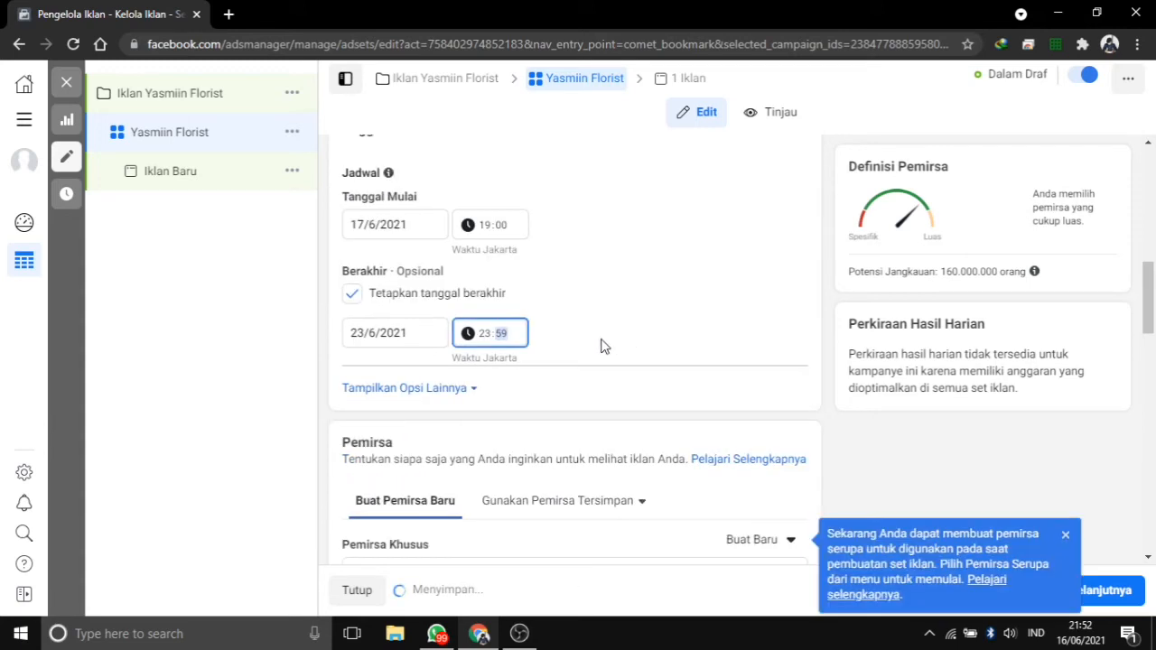
pyautogui.click(476, 388)
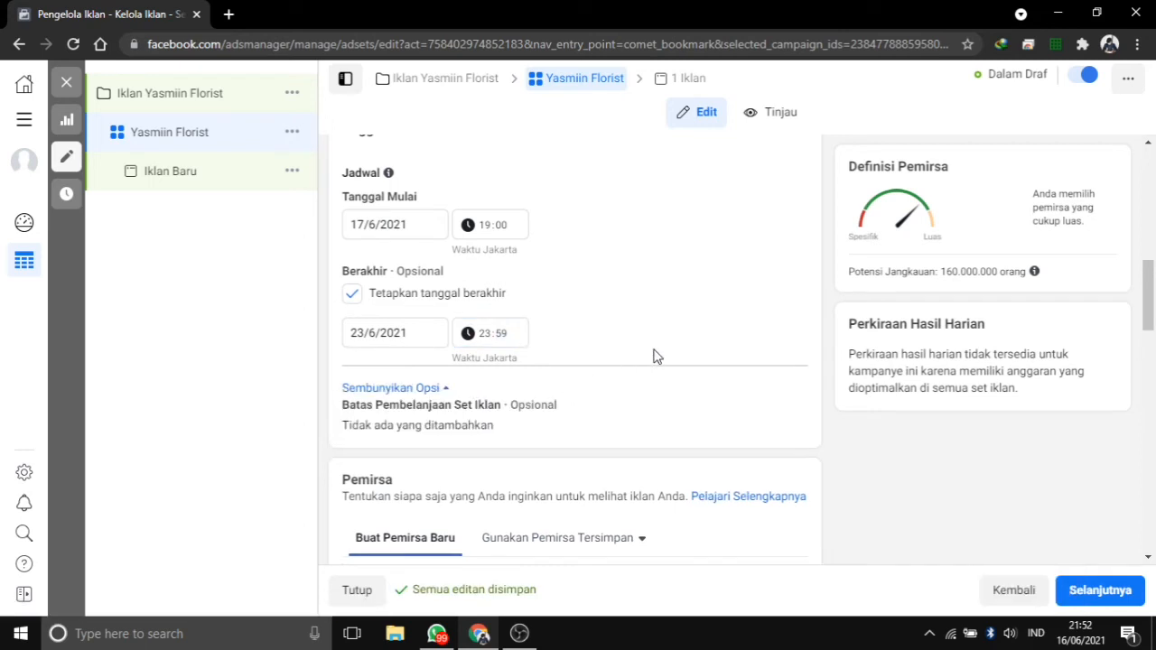
# - Choose "Orang yang tinggal atau baru-baru ini berada di lokasi ini" as the audience's location type
pyautogui.scroll(-1, 656, 356)
pyautogui.scroll(-1, 656, 356)
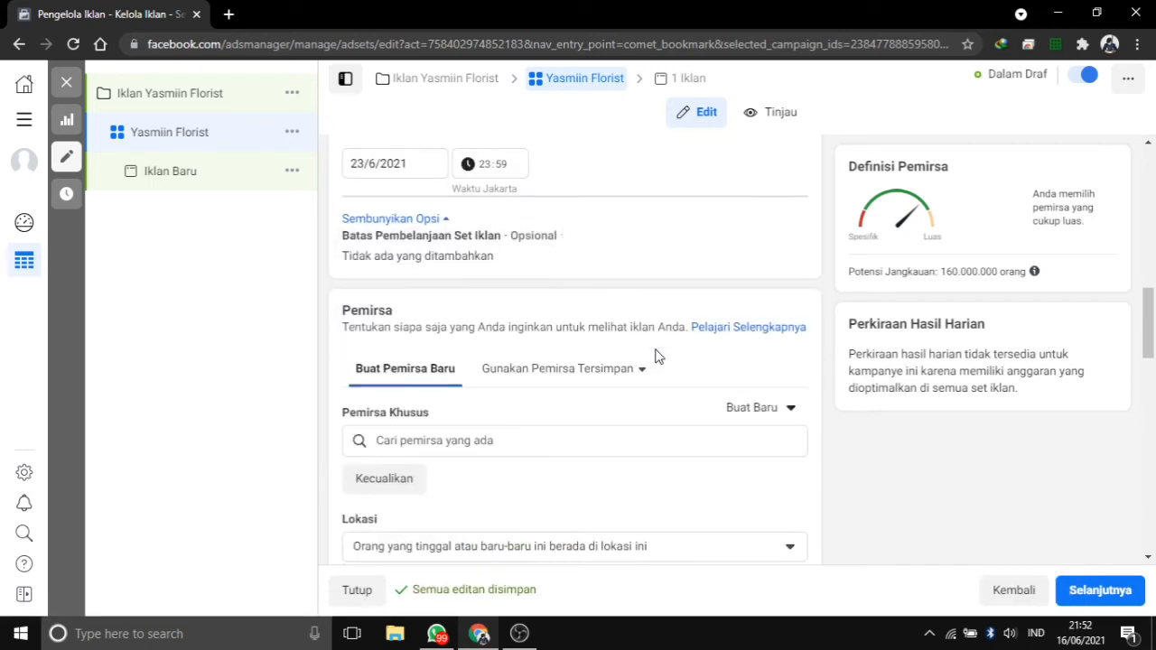
pyautogui.scroll(-1, 656, 353)
pyautogui.scroll(-1, 657, 352)
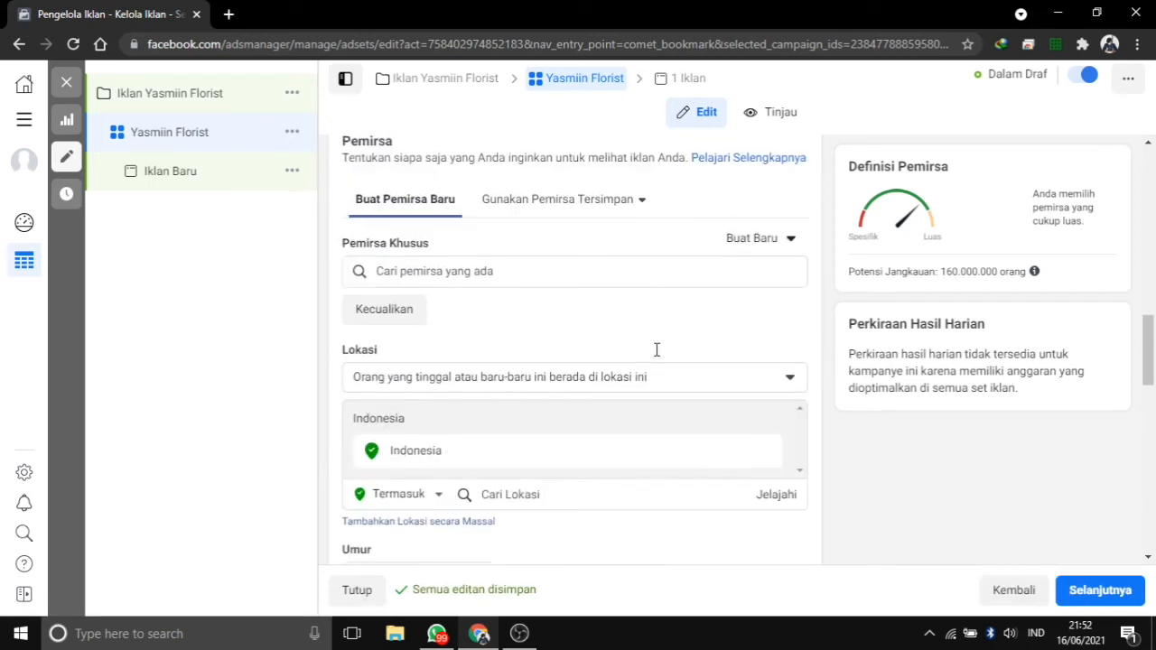
pyautogui.scroll(-1, 656, 356)
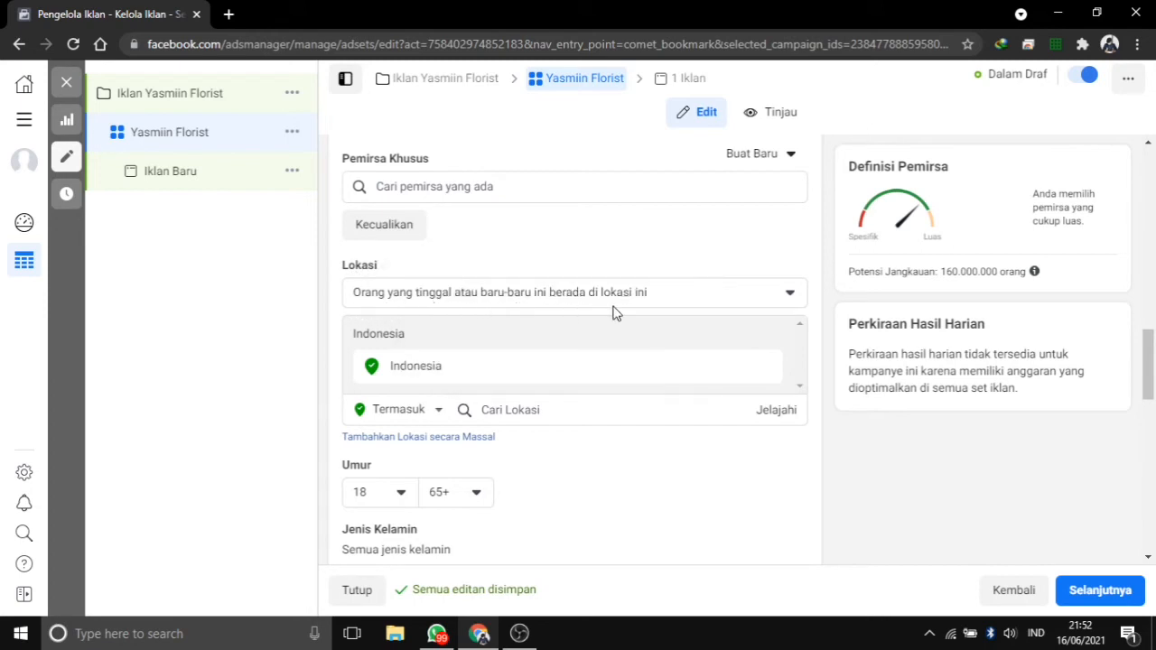
pyautogui.click(791, 301)
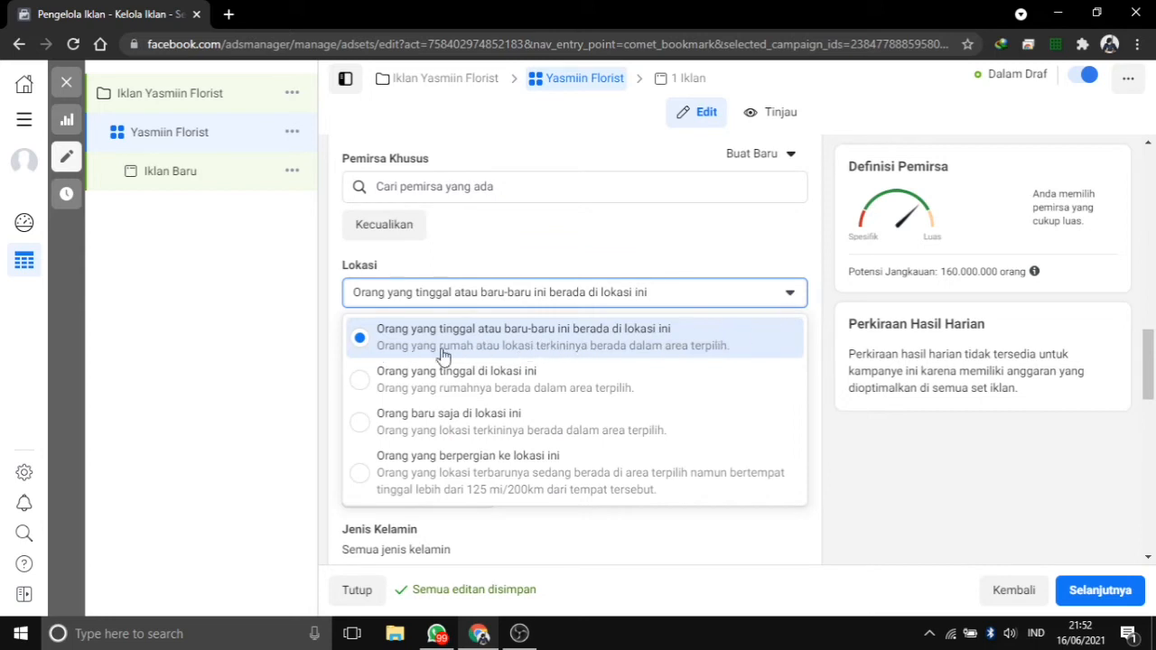
pyautogui.click(536, 337)
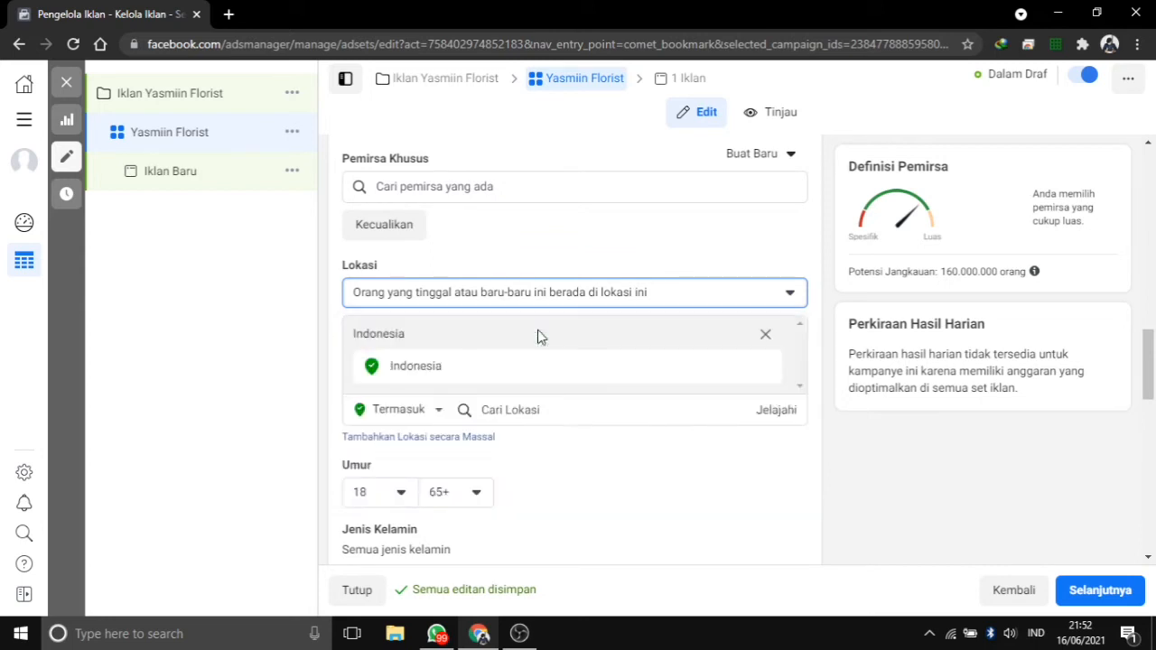
# - Search the audience locations for "Tembalang" and include Tembalang, Kota Semarang as the targeted place
pyautogui.scroll(-1, 510, 361)
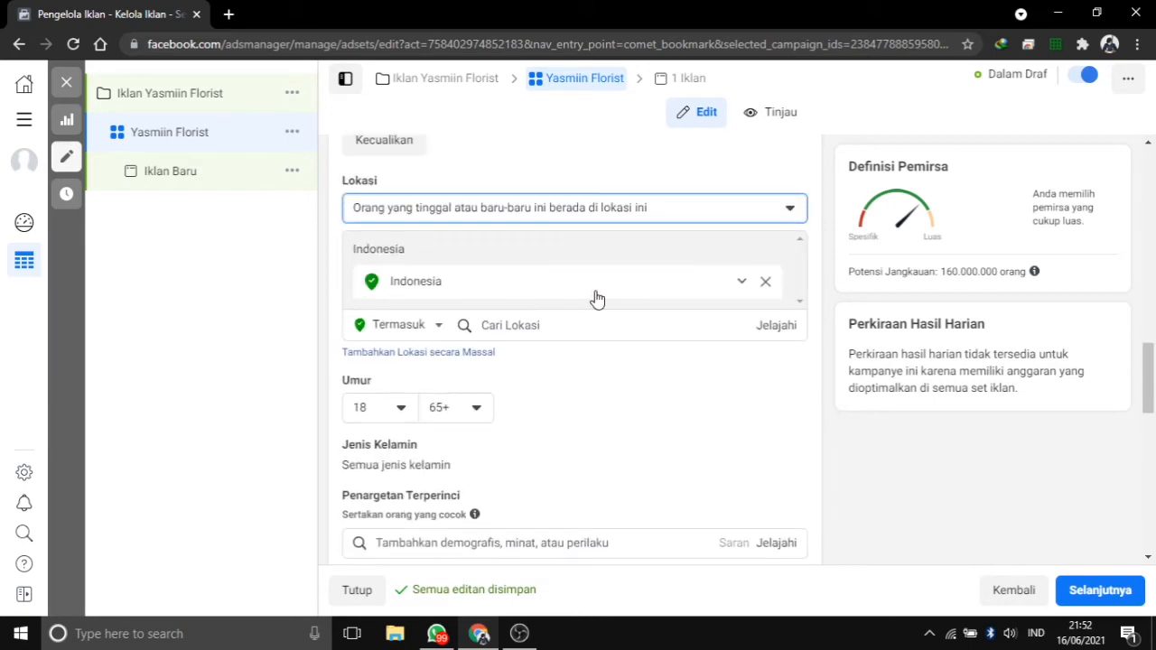
pyautogui.click(739, 282)
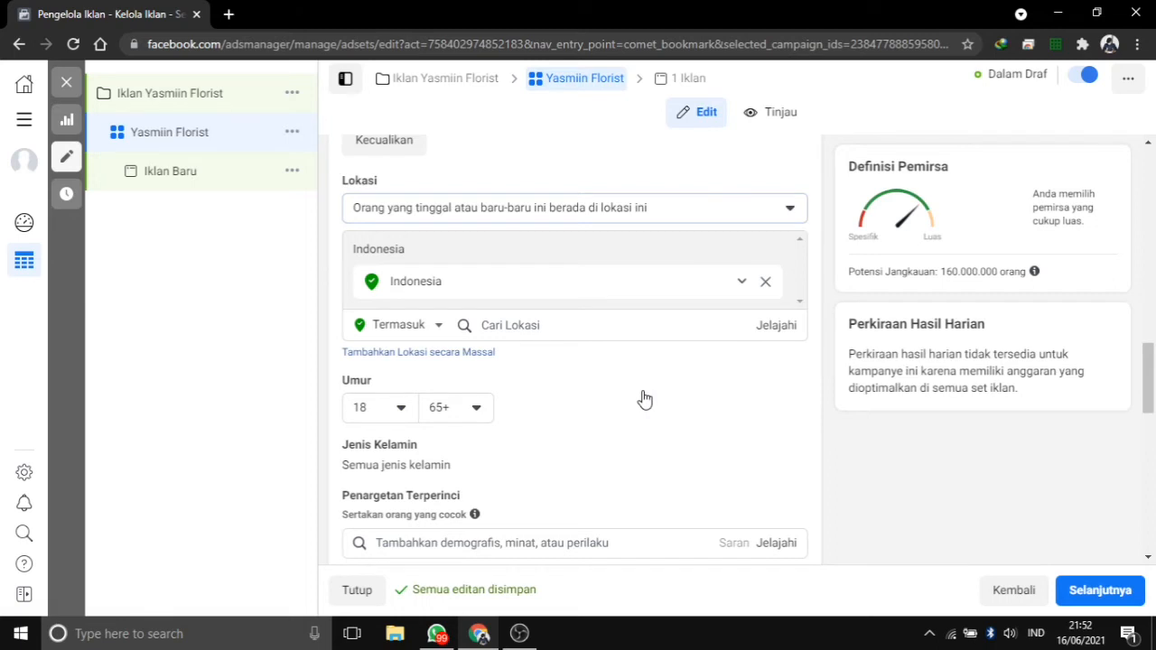
pyautogui.click(742, 281)
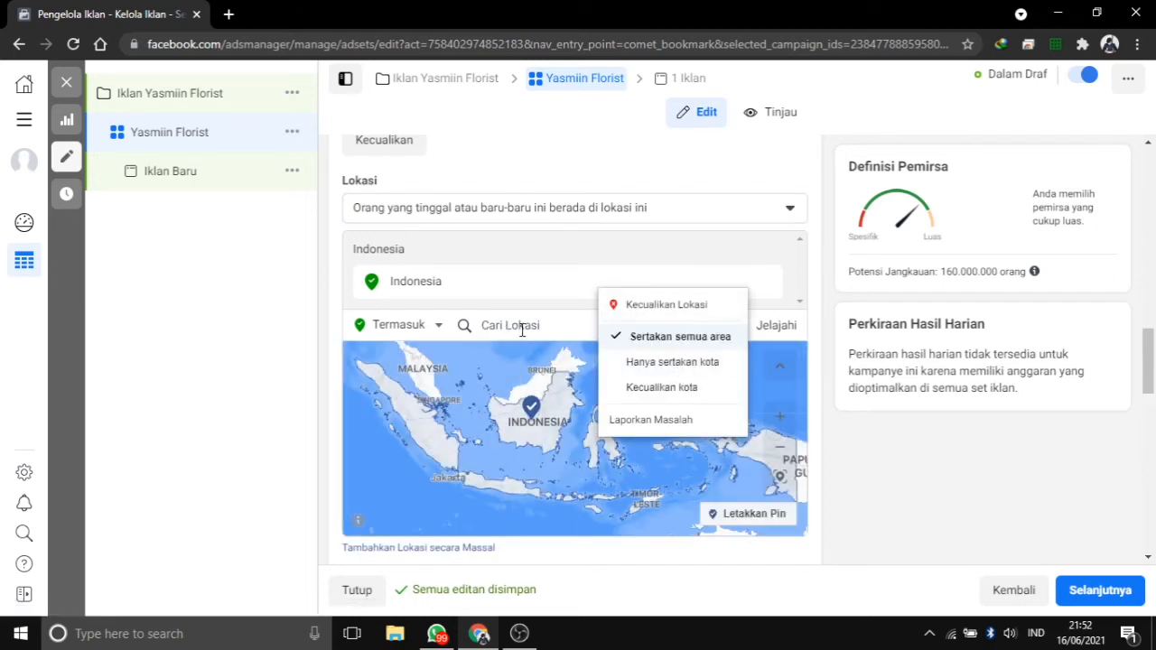
pyautogui.click(498, 328)
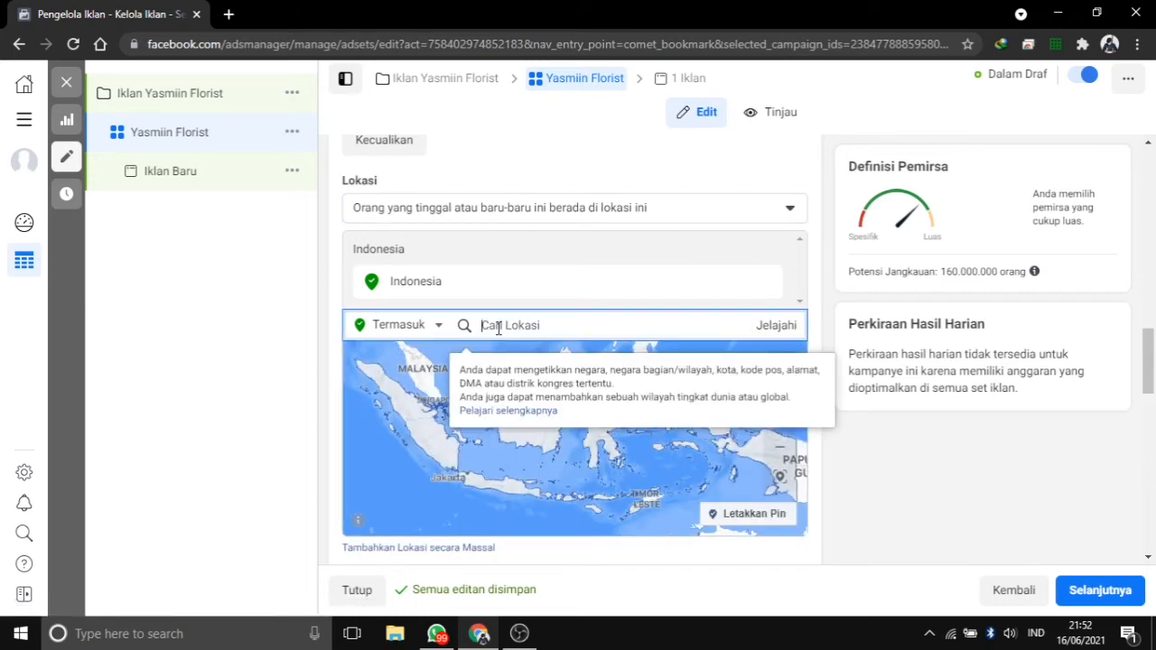
pyautogui.write('Te')
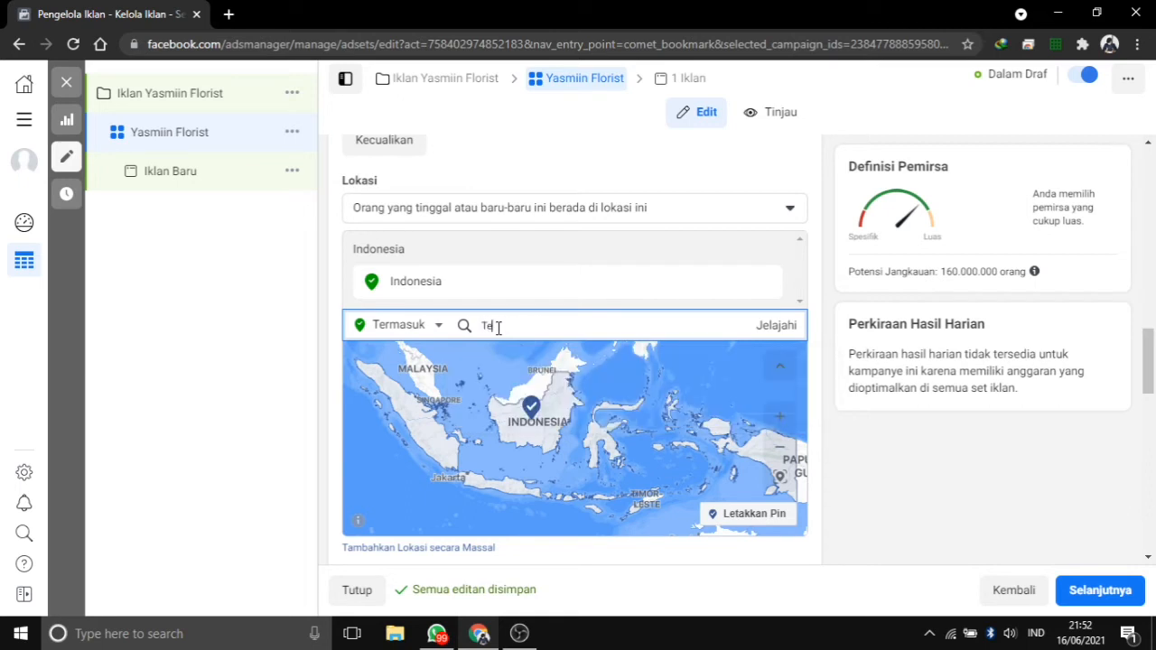
pyautogui.write('mbalang')
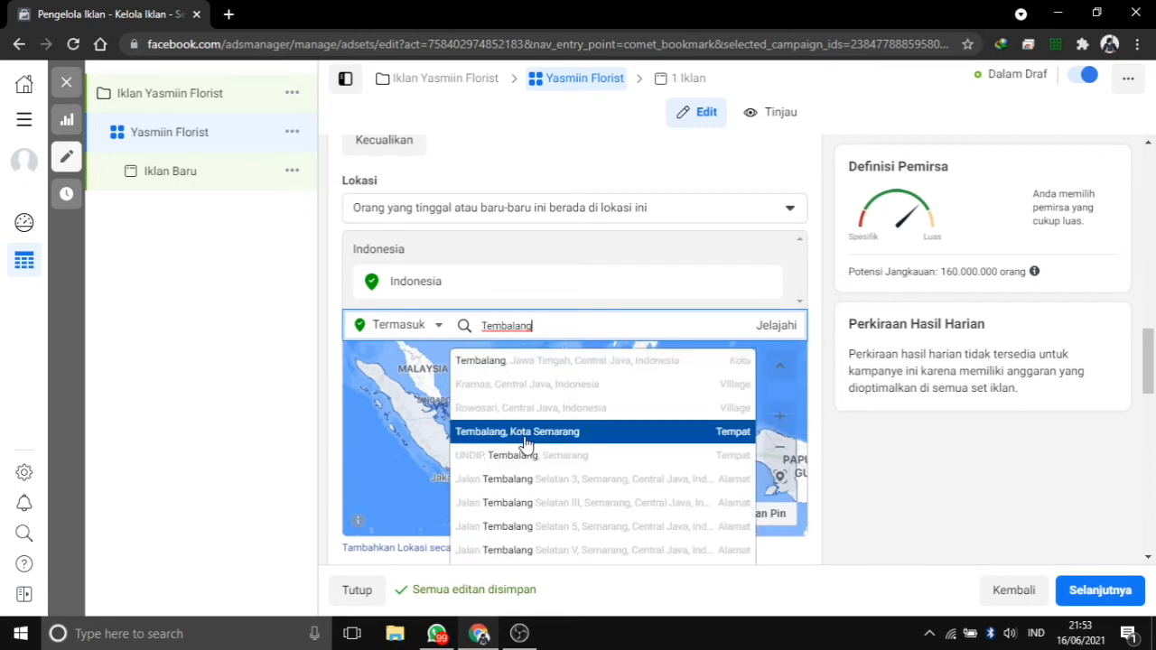
pyautogui.click(571, 437)
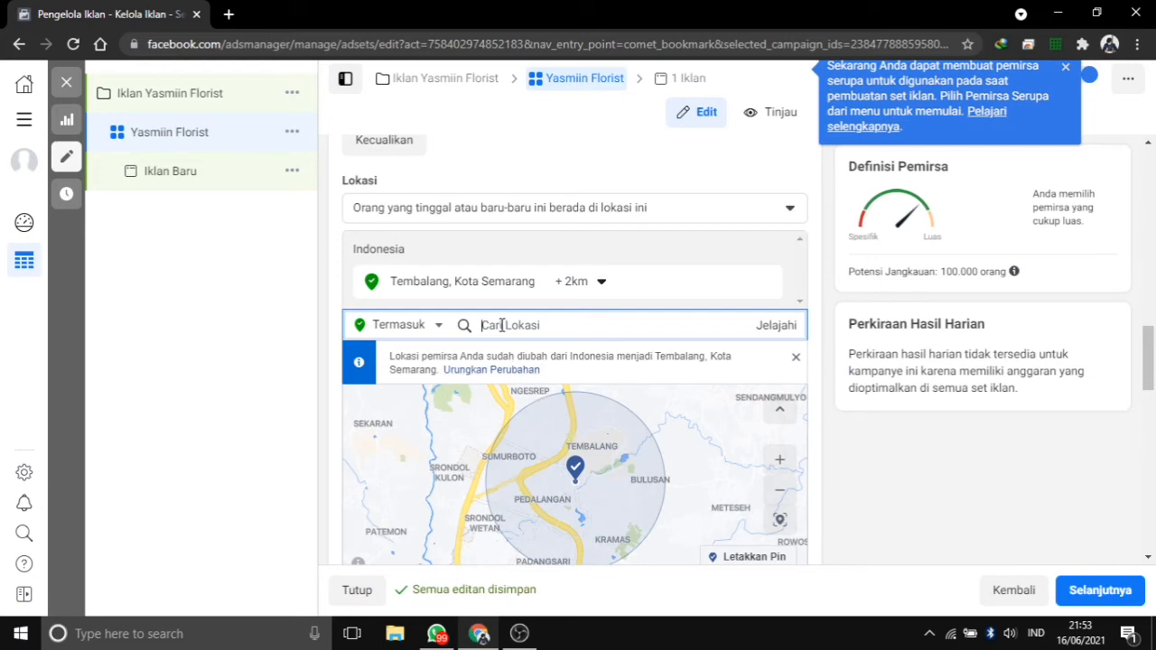
# - Set the audience's age range from 13 to 55
pyautogui.scroll(-4, 937, 410)
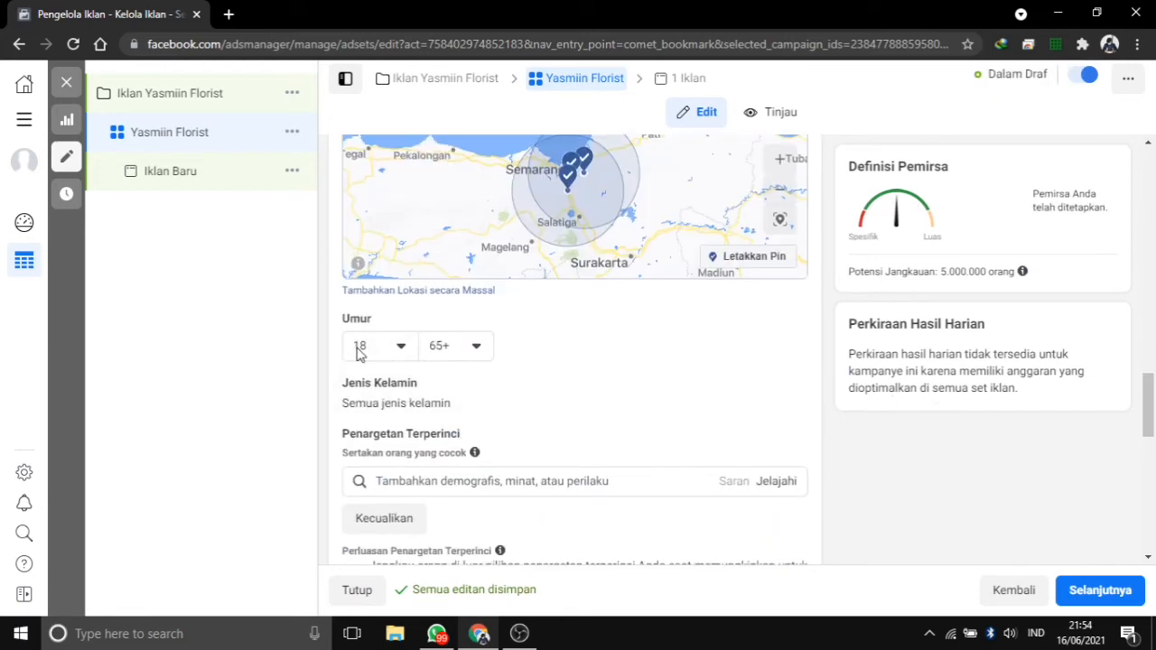
pyautogui.click(401, 352)
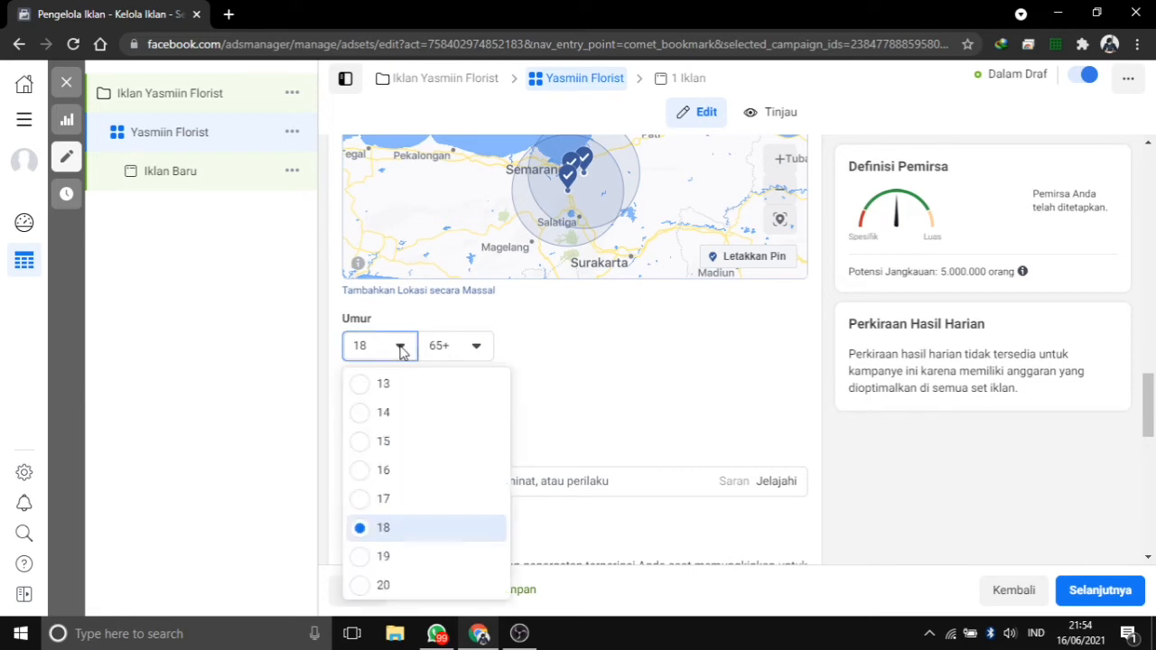
pyautogui.click(407, 392)
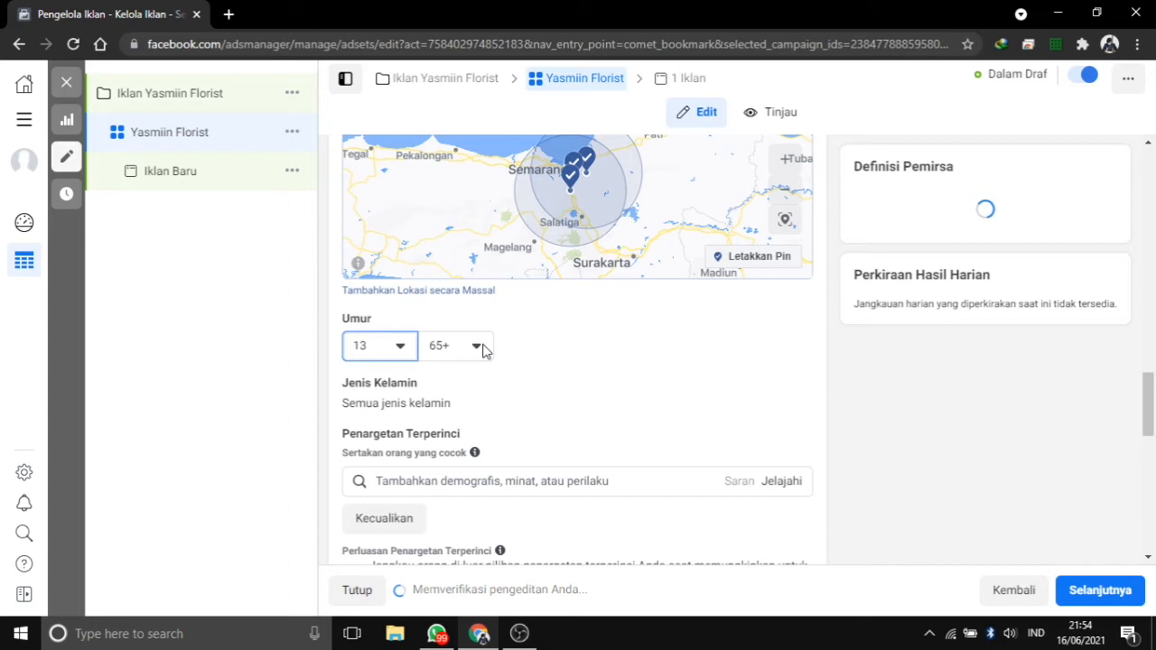
pyautogui.click(484, 351)
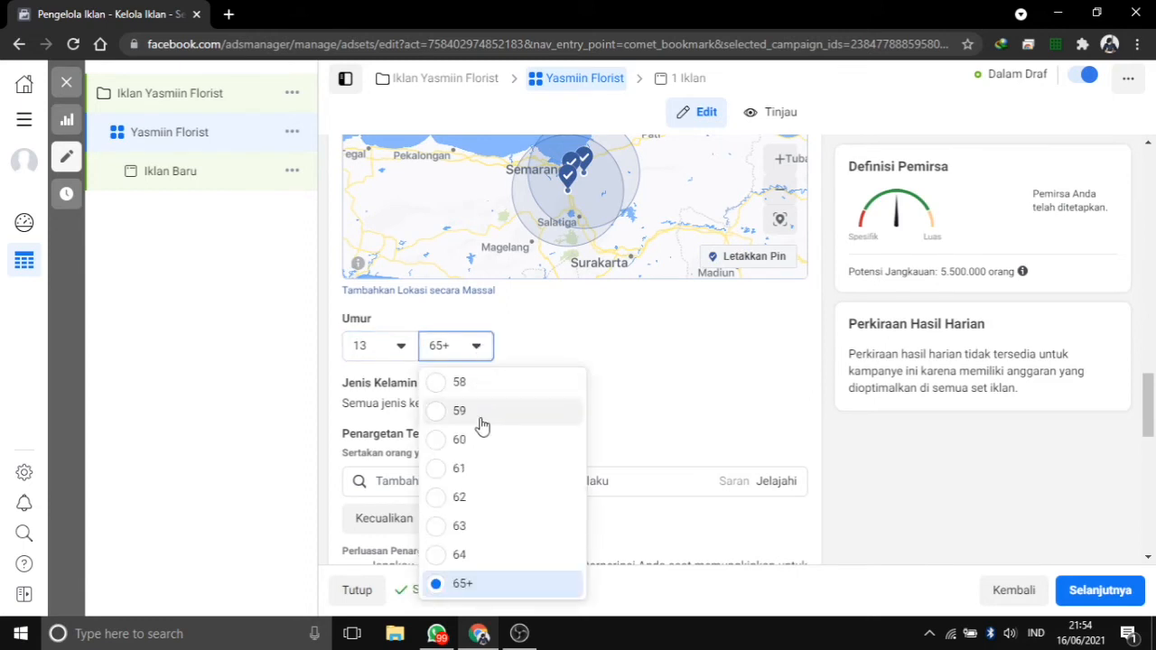
pyautogui.scroll(2, 480, 425)
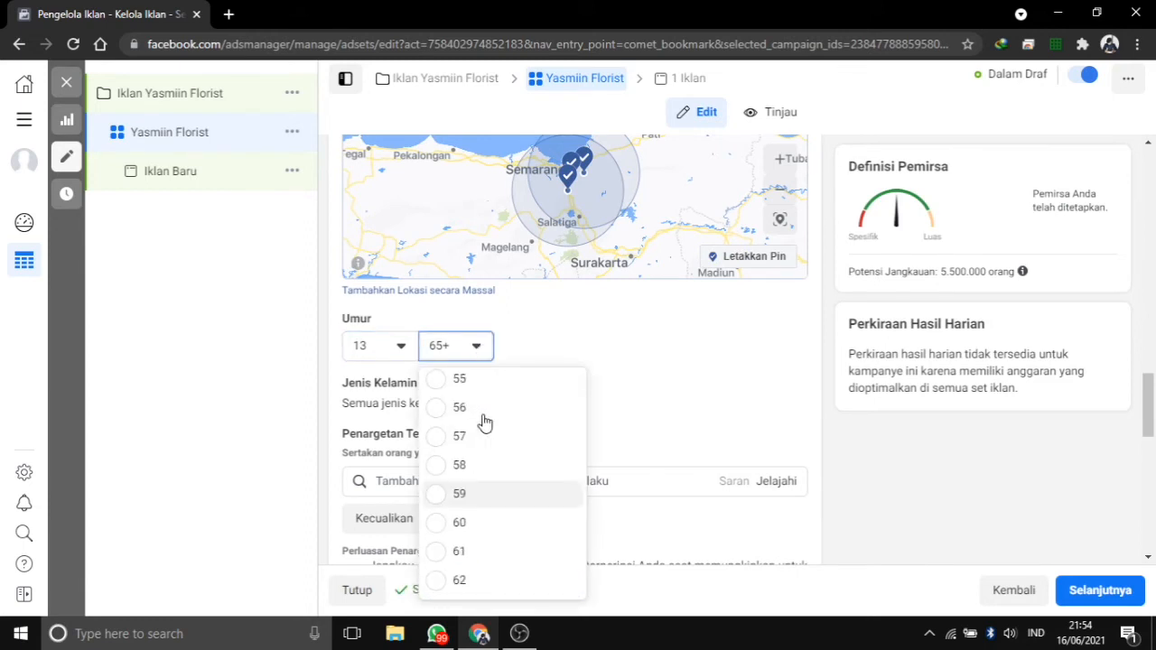
pyautogui.click(465, 382)
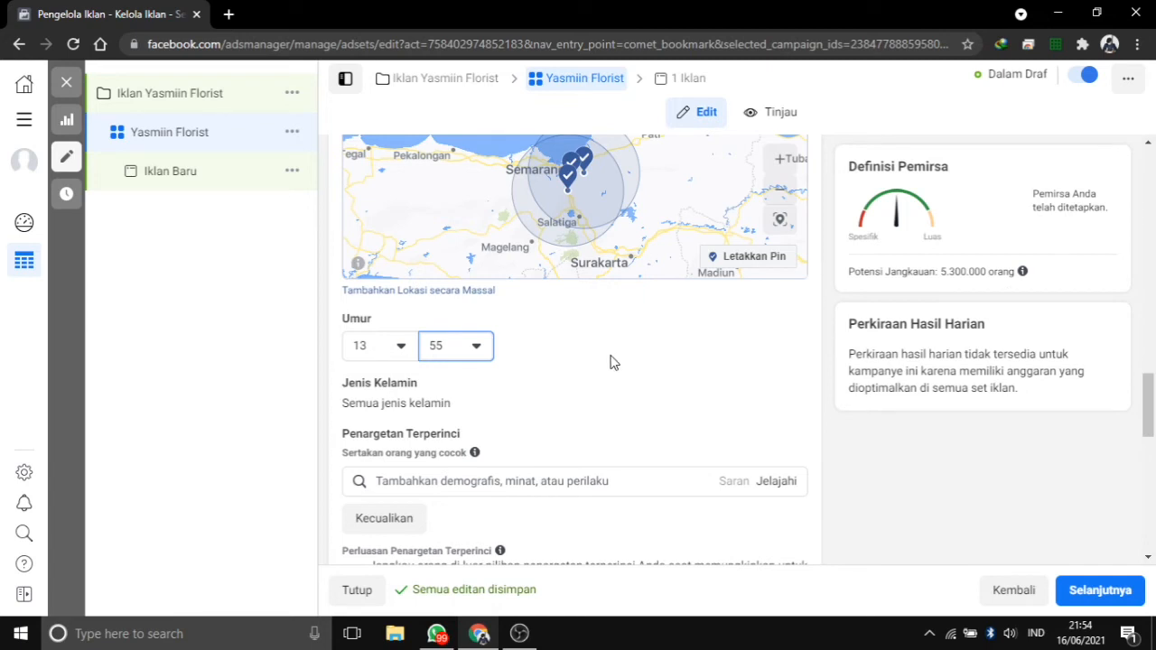
pyautogui.scroll(-1, 610, 362)
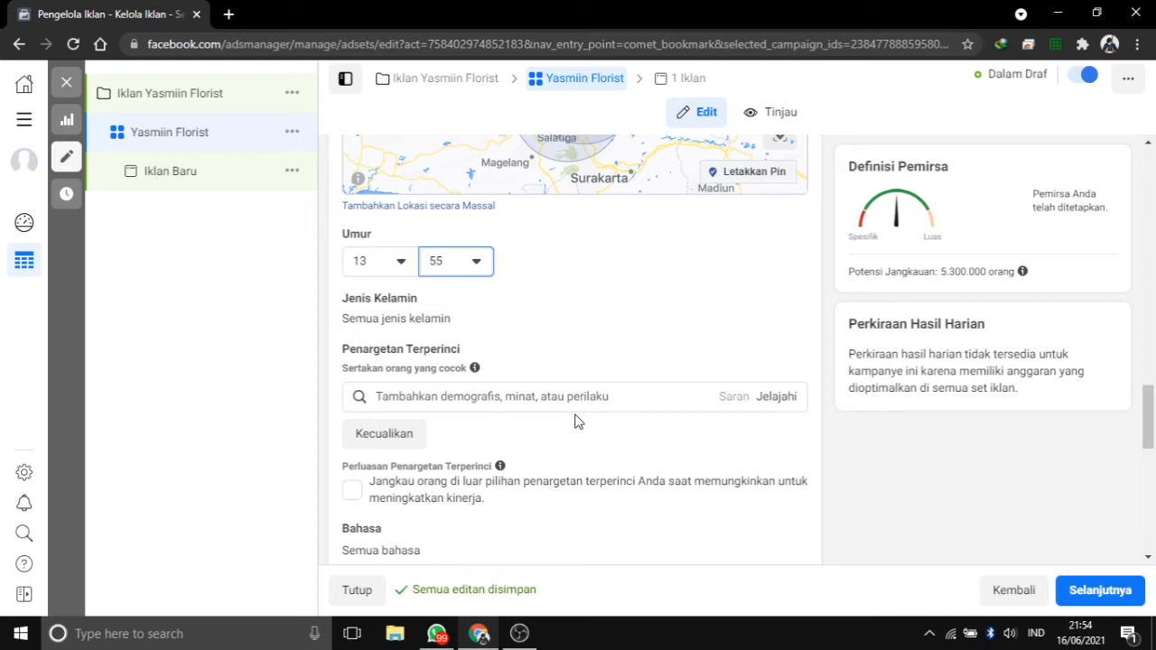
pyautogui.scroll(-1, 579, 421)
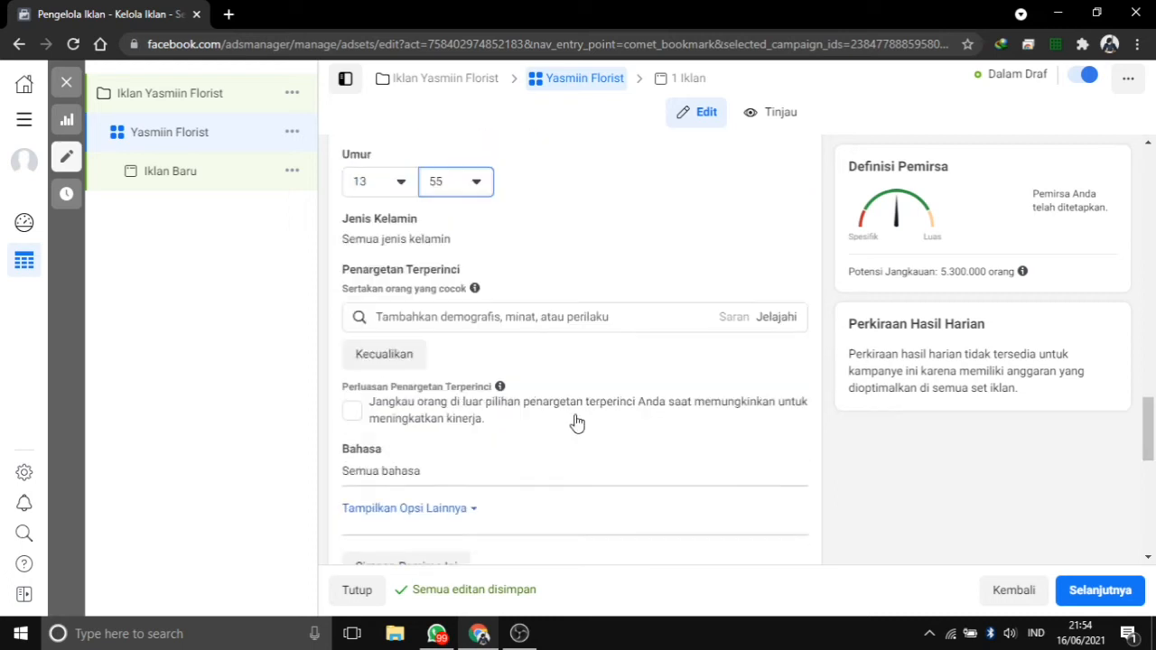
pyautogui.scroll(-1, 584, 387)
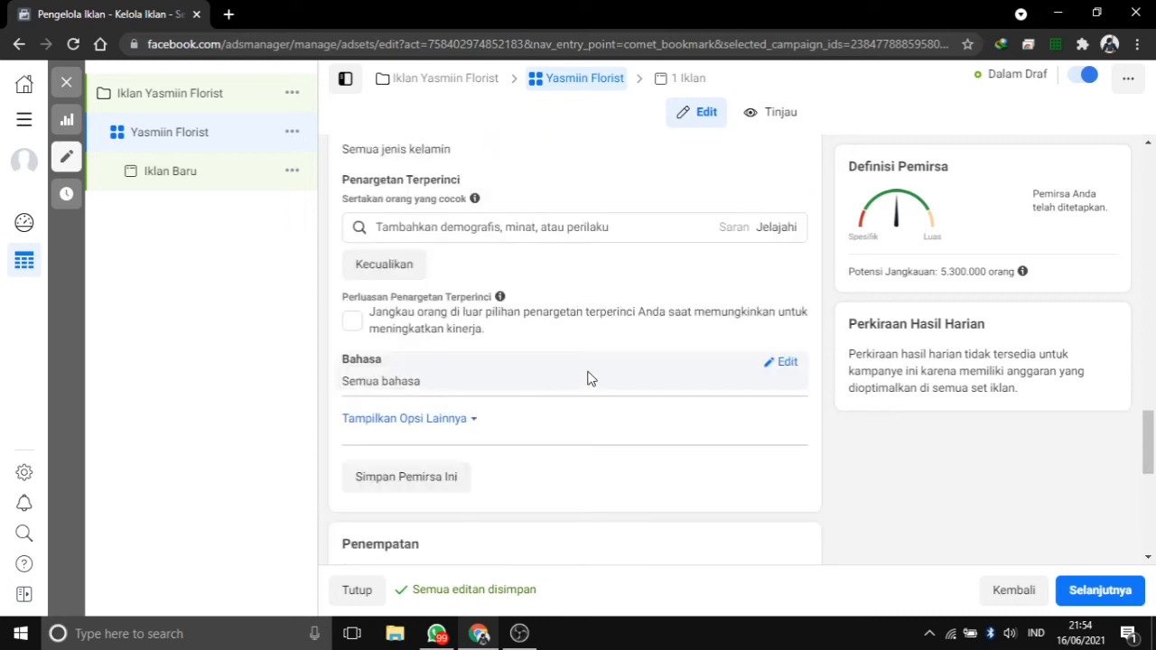
# - Show the audience's additional options and switch the ad set's placements to Penempatan Manual
pyautogui.scroll(-1, 587, 379)
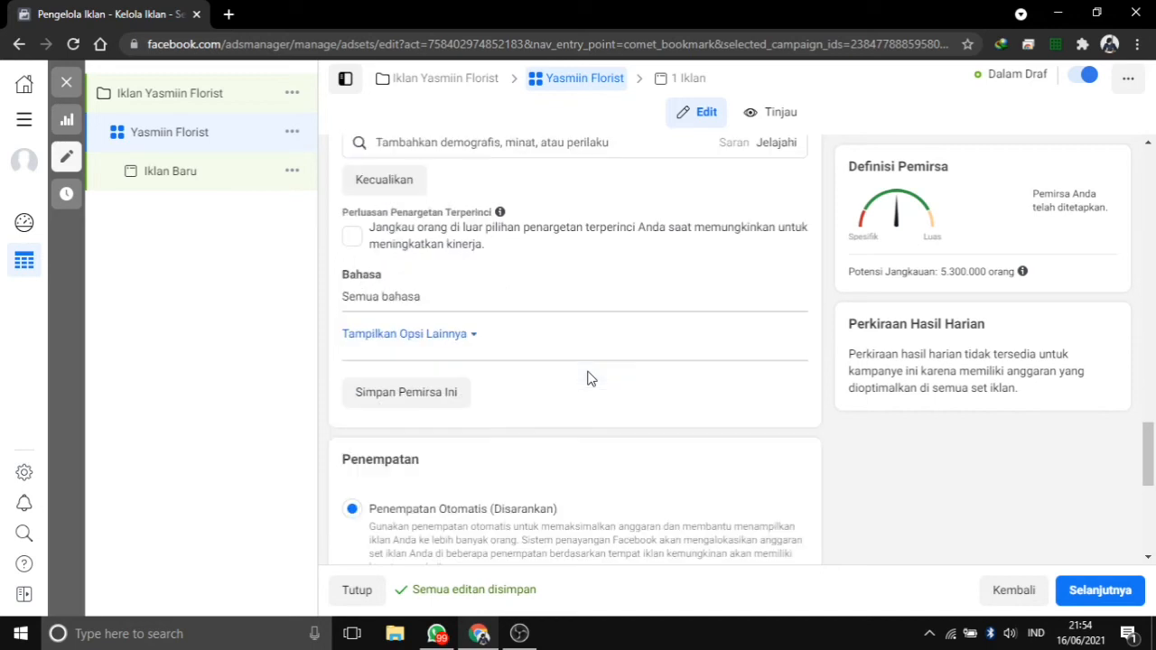
pyautogui.click(477, 336)
pyautogui.scroll(-1, 557, 347)
pyautogui.scroll(-1, 557, 347)
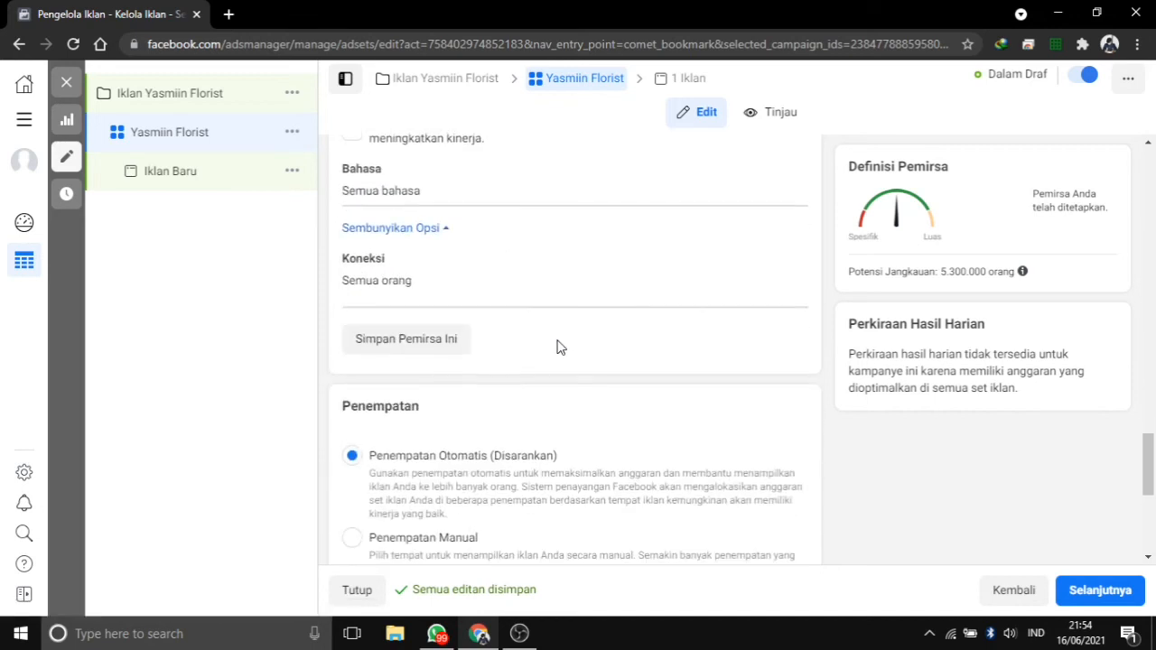
pyautogui.scroll(-1, 557, 347)
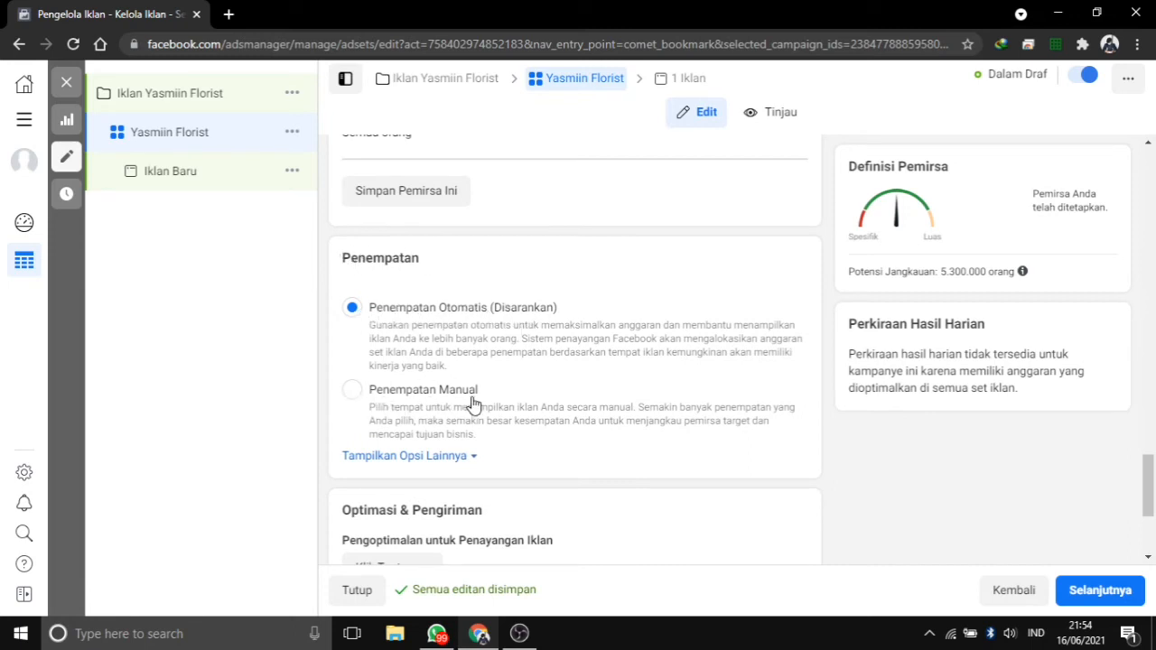
pyautogui.click(352, 395)
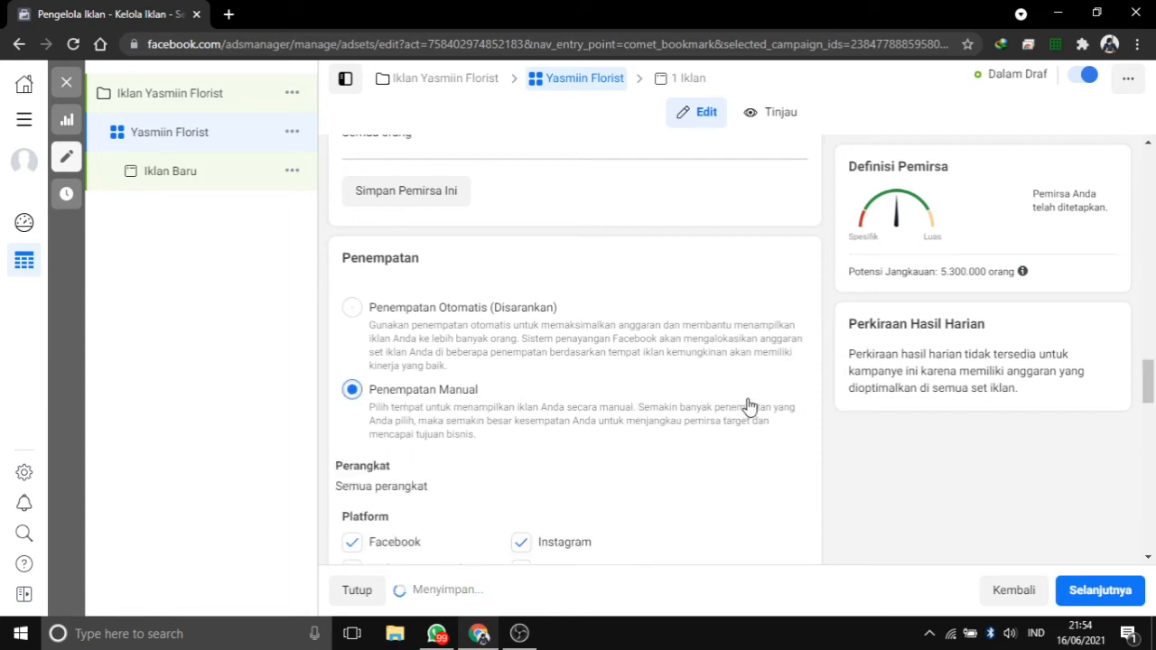
# - Review the manual placement settings, from devices and platforms through the feed, story, in-stream, search, article and app placements
pyautogui.scroll(-3, 571, 320)
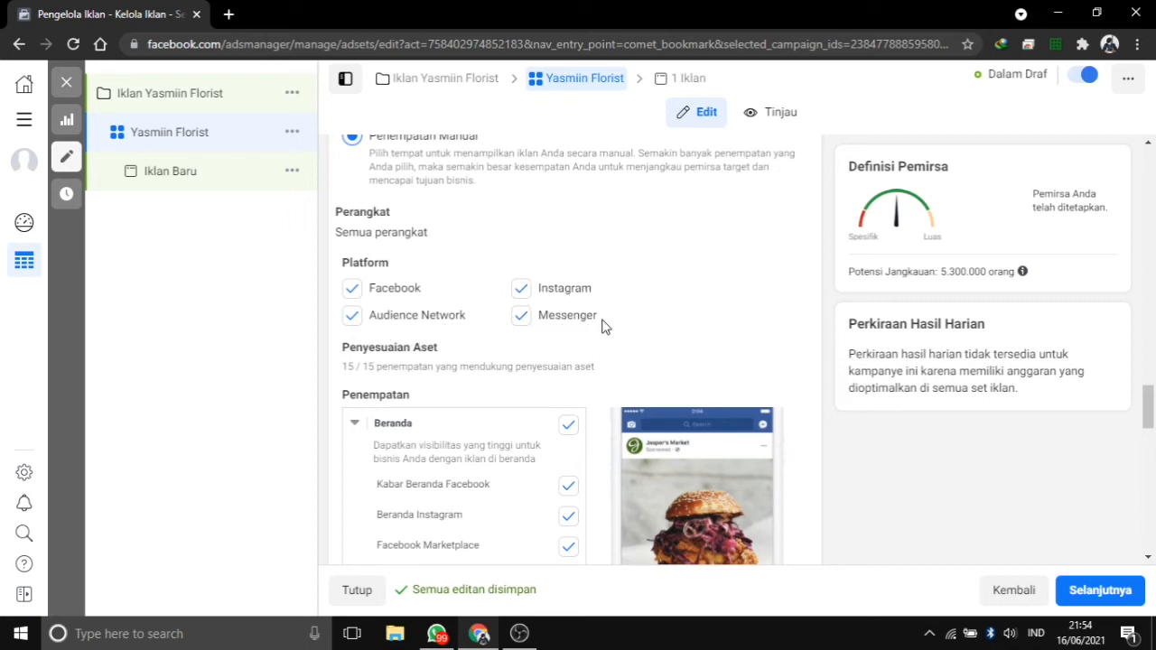
pyautogui.scroll(-2, 709, 280)
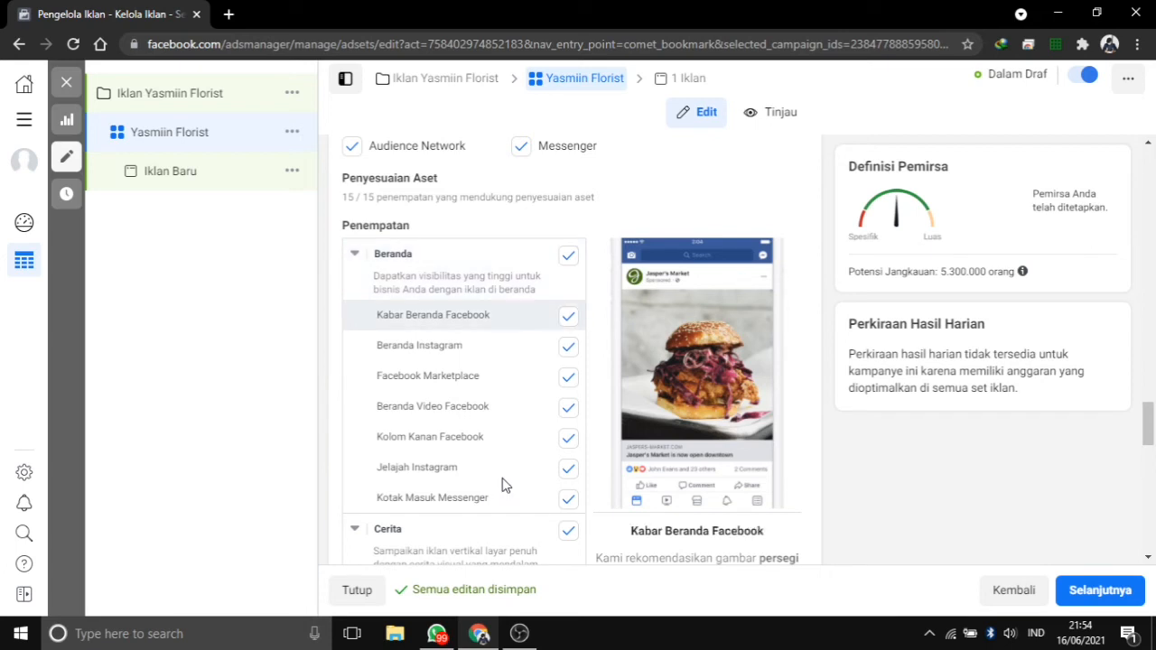
pyautogui.scroll(-2, 647, 220)
pyautogui.scroll(-1, 646, 224)
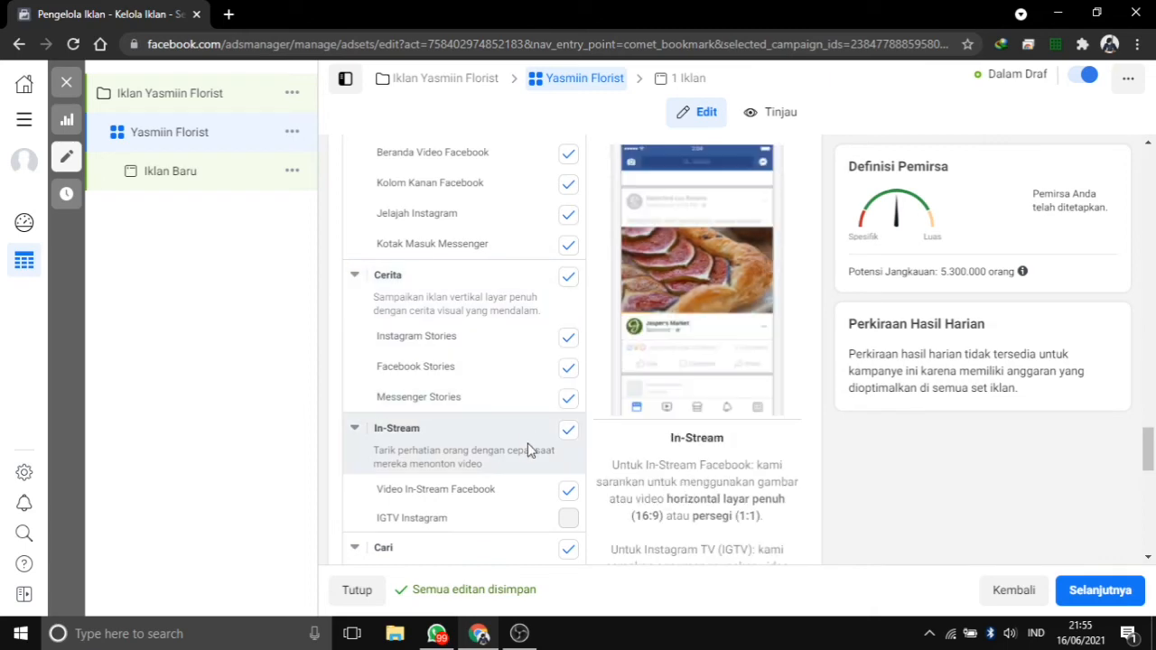
pyautogui.scroll(-2, 584, 343)
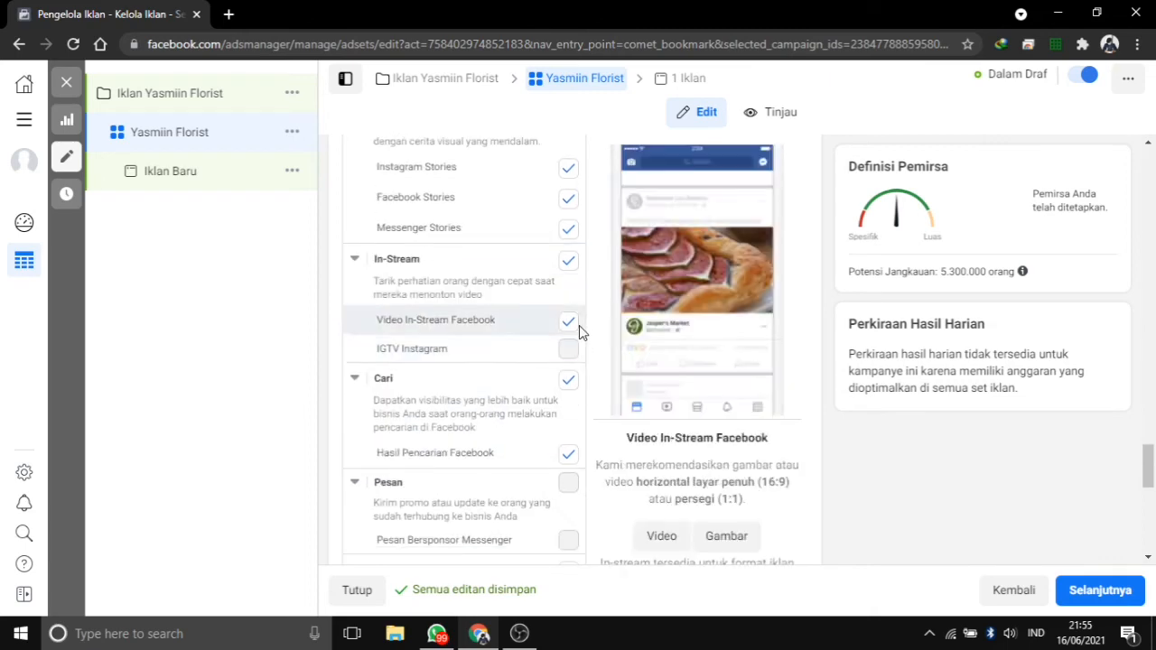
pyautogui.scroll(-2, 579, 326)
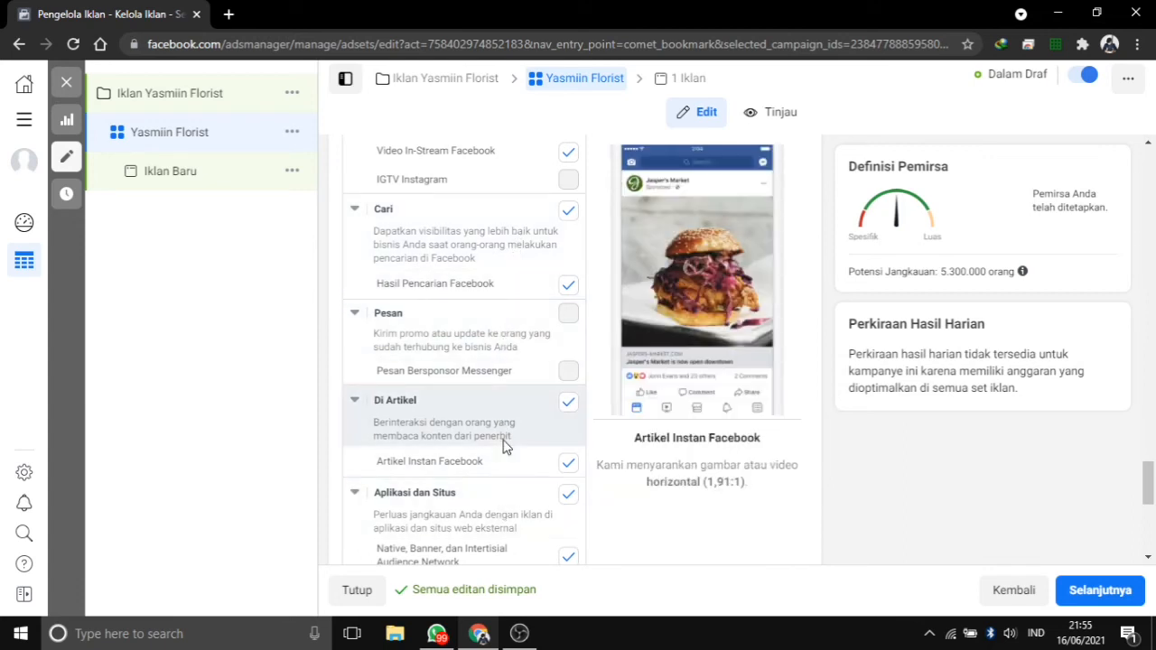
pyautogui.scroll(-3, 504, 445)
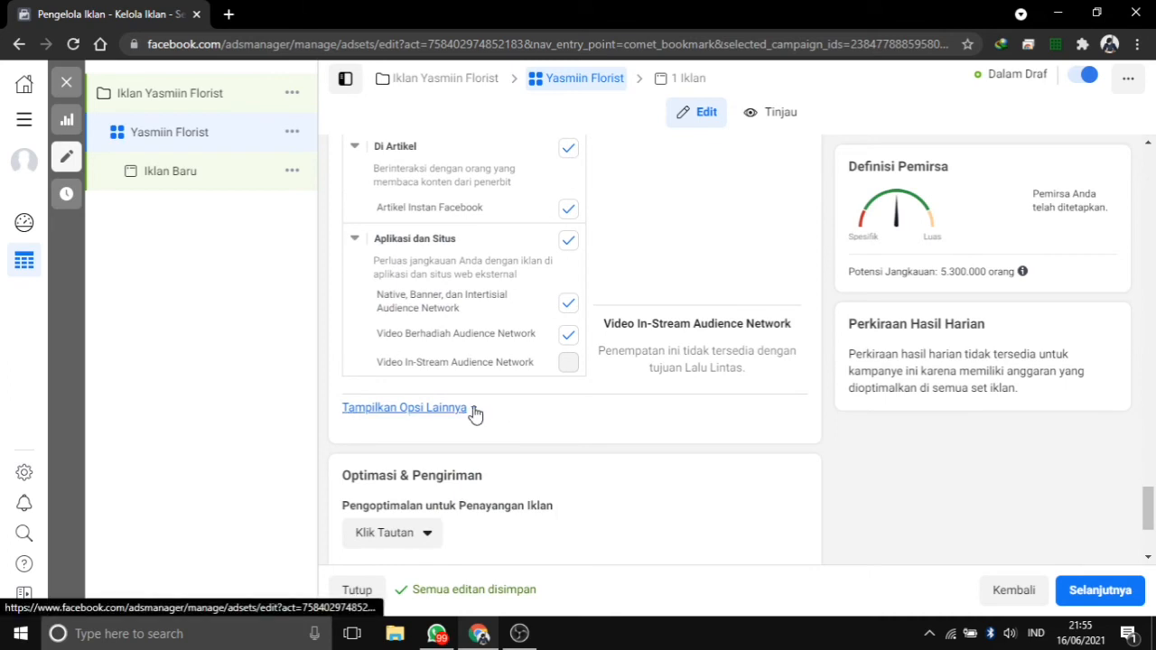
# - Show the additional placement options, keep the remaining ad set settings, and continue to the ad level
pyautogui.click(474, 412)
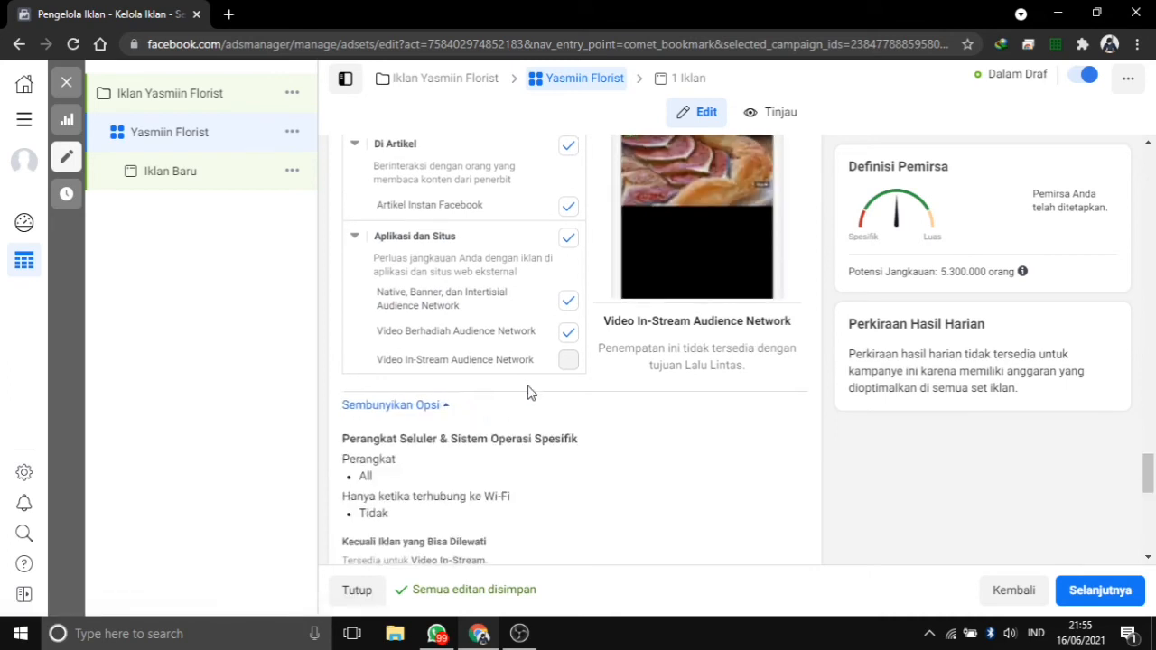
pyautogui.scroll(-2, 529, 393)
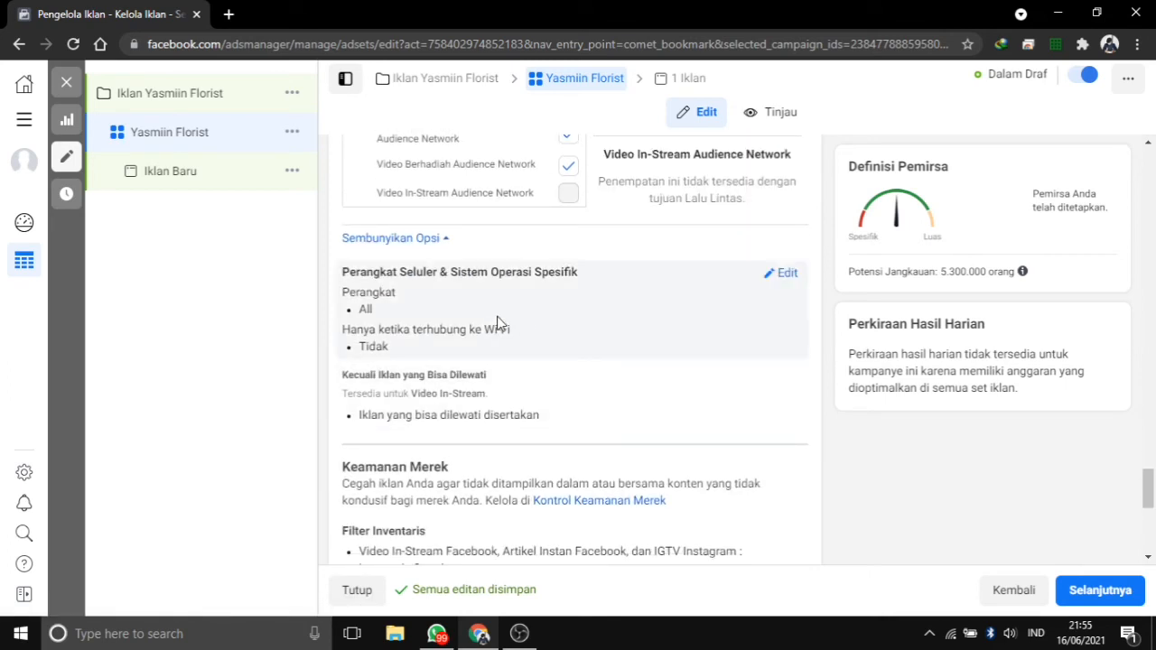
pyautogui.scroll(-5, 497, 323)
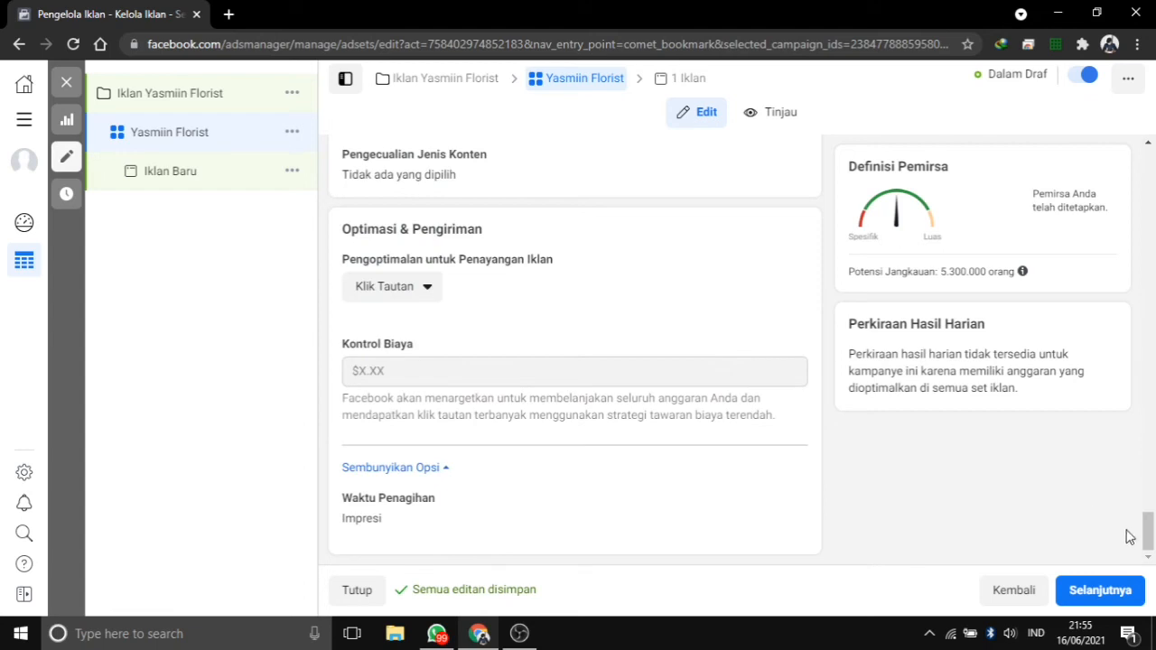
pyautogui.click(1084, 587)
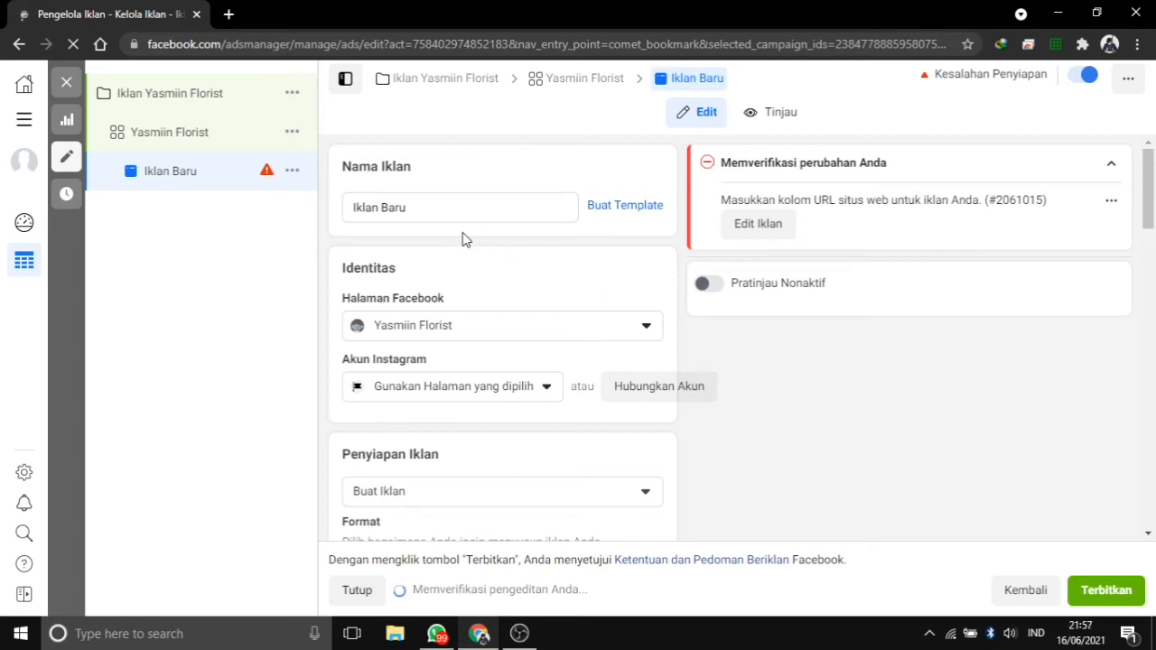
# - Rename the ad as "Yasmiin Florist"
pyautogui.scroll(-2, 465, 237)
pyautogui.scroll(2, 458, 205)
pyautogui.click(421, 212)
pyautogui.press('BackSpace')
pyautogui.press('BackSpace')
pyautogui.press('BackSpace')
pyautogui.press('BackSpace')
pyautogui.press('BackSpace')
pyautogui.press('BackSpace')
pyautogui.press('BackSpace')
pyautogui.press('BackSpace')
pyautogui.press('BackSpace')
pyautogui.press('BackSpace')
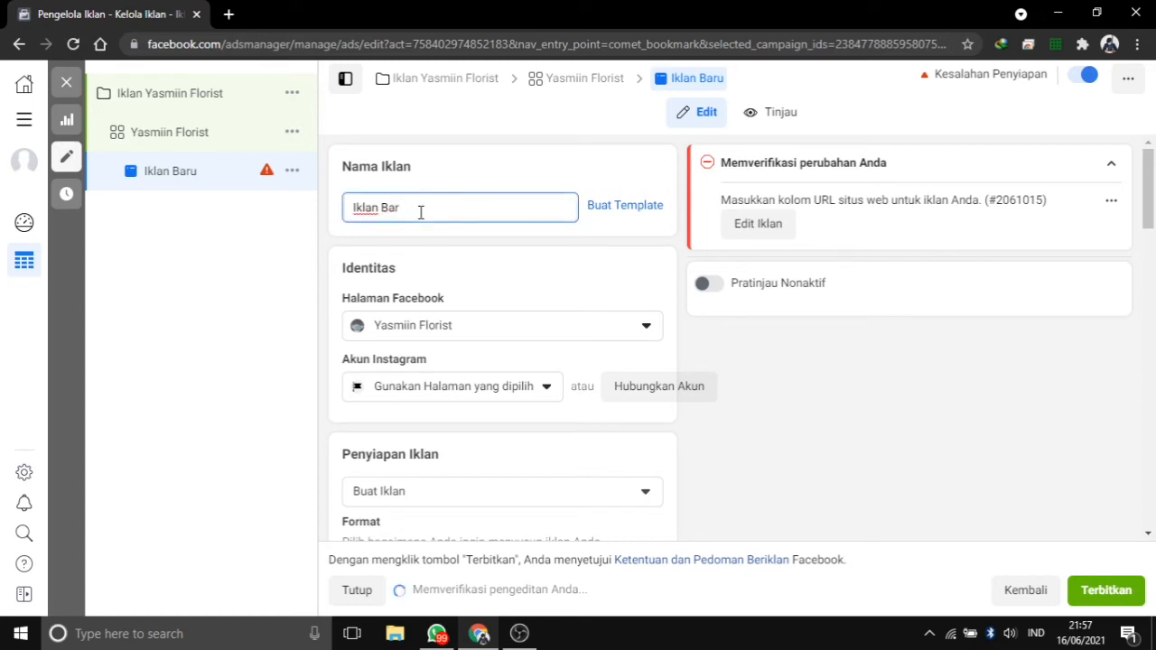
pyautogui.write('Ya')
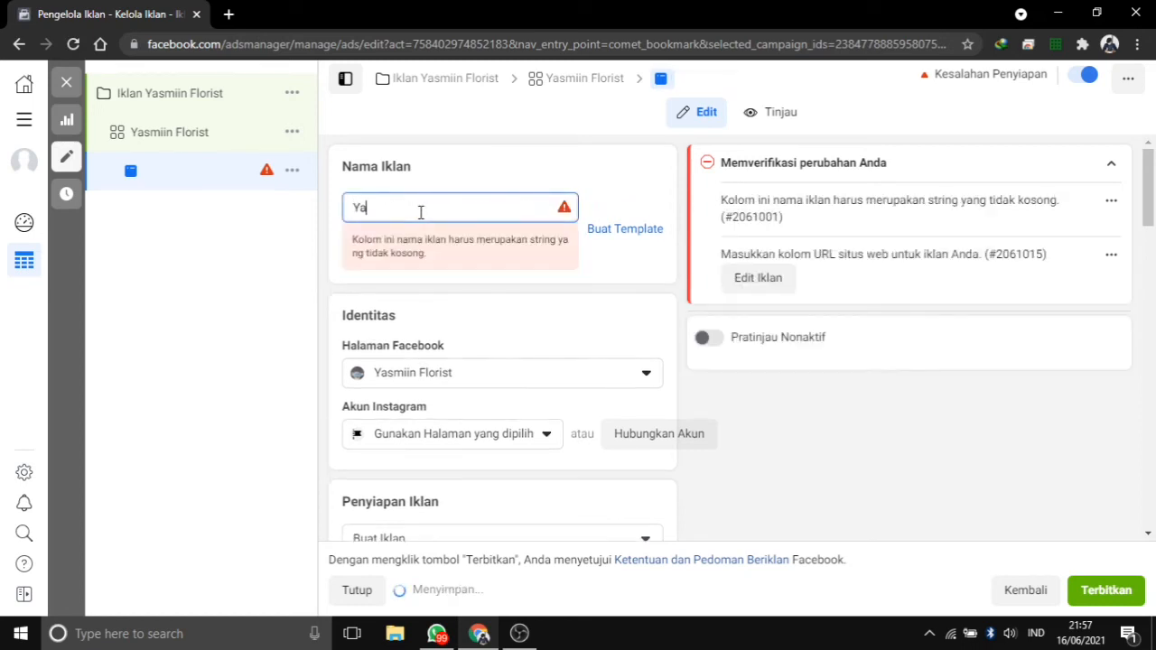
pyautogui.write('smiin ')
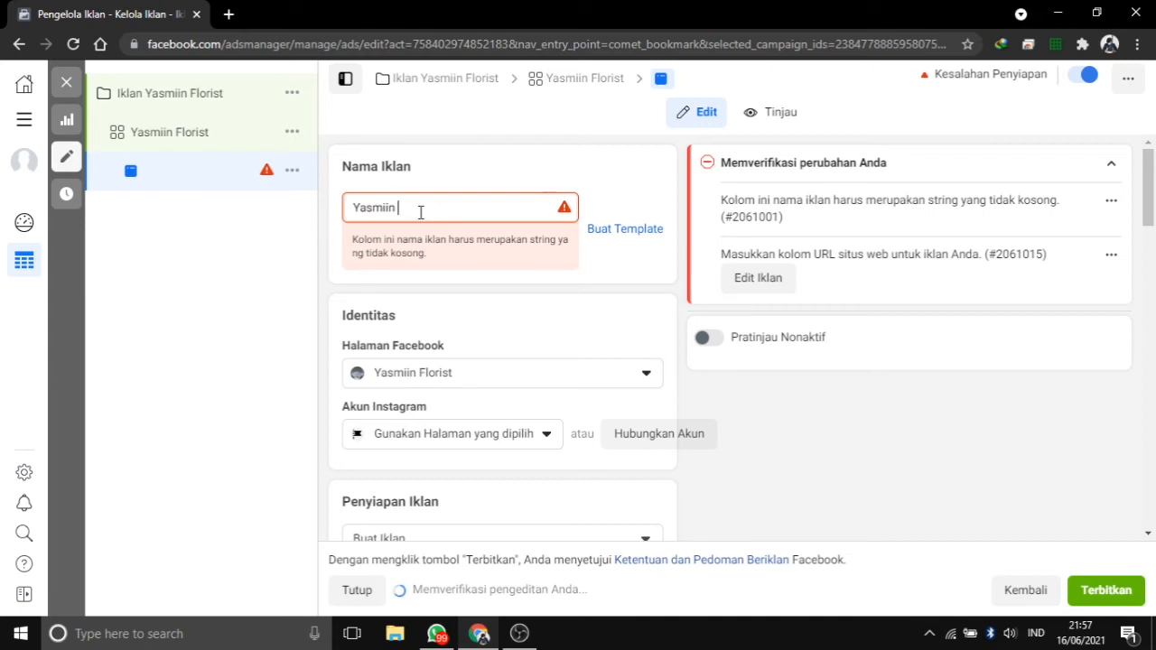
pyautogui.write('Flori')
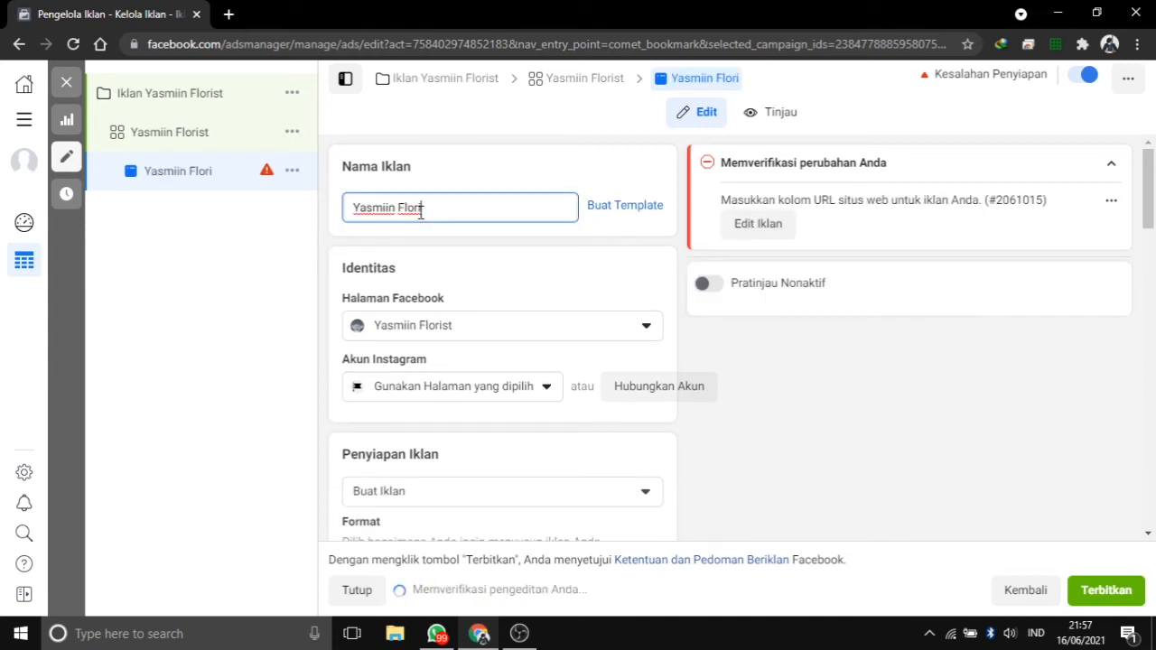
pyautogui.write('st')
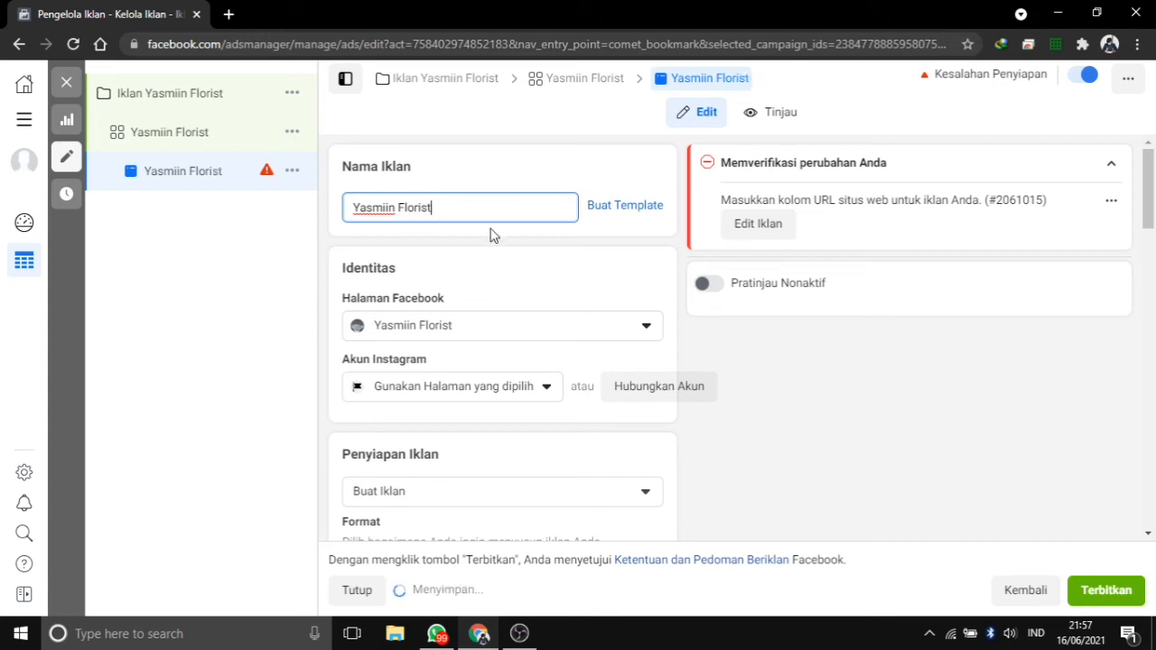
# - Choose Yasmiin Florist as the Facebook Page in the ad's identity
pyautogui.scroll(-1, 610, 244)
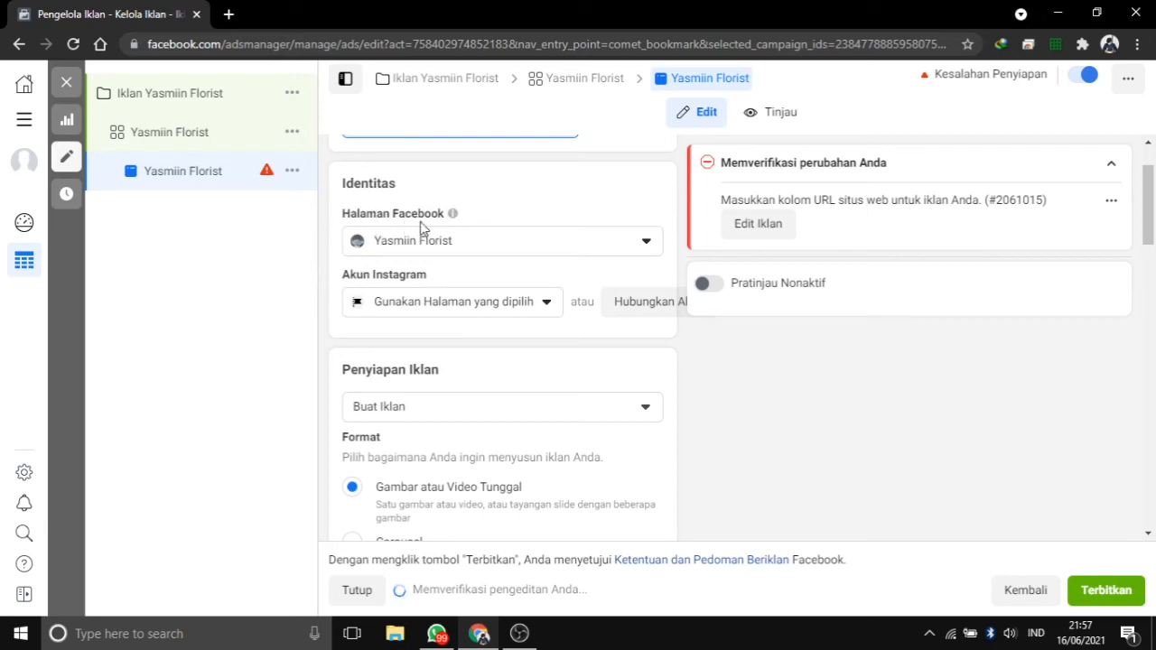
pyautogui.click(650, 253)
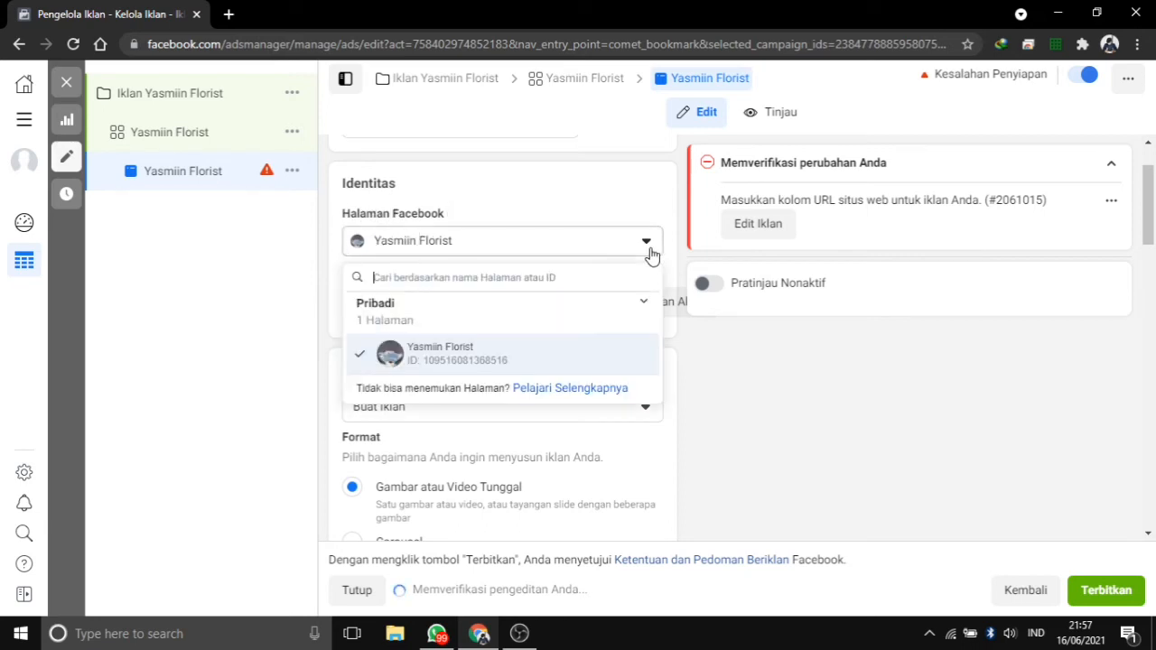
pyautogui.click(433, 354)
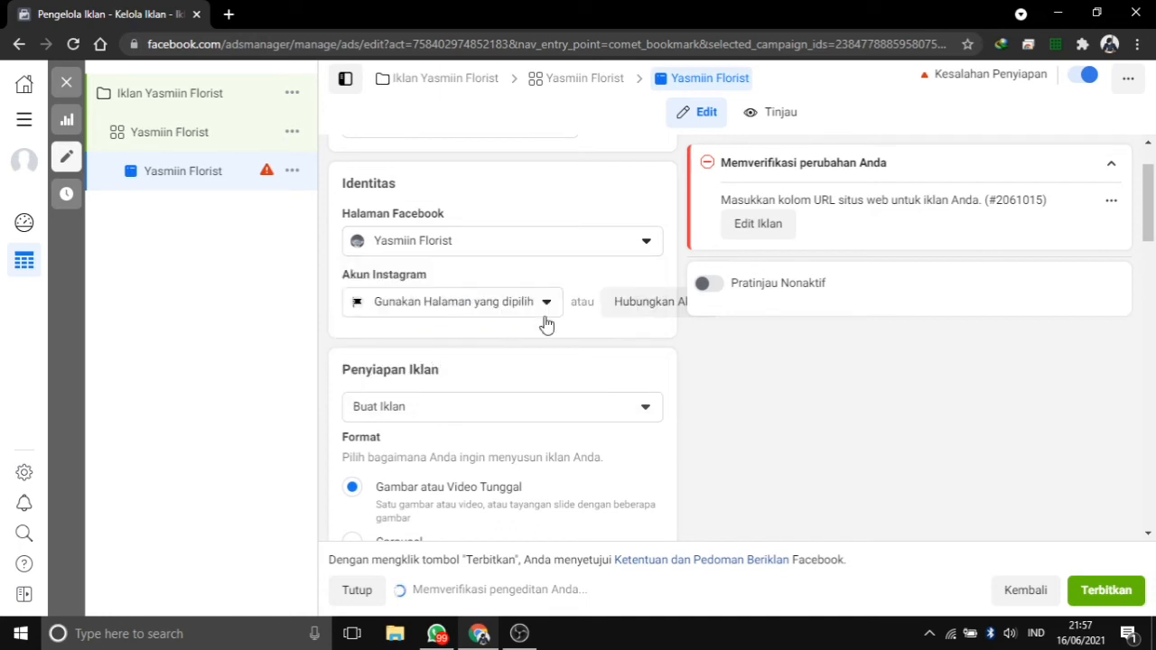
# - Review the ad setup with the Gambar atau Video Tunggal format and turn on the ad preview
pyautogui.scroll(-1, 546, 323)
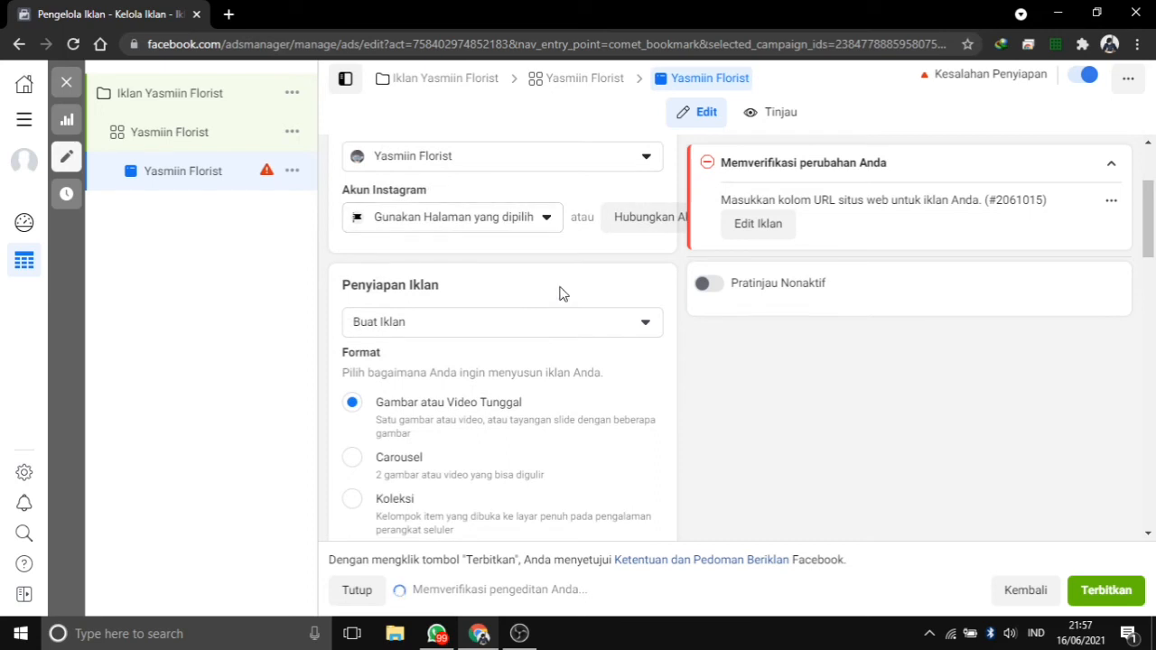
pyautogui.scroll(-1, 560, 294)
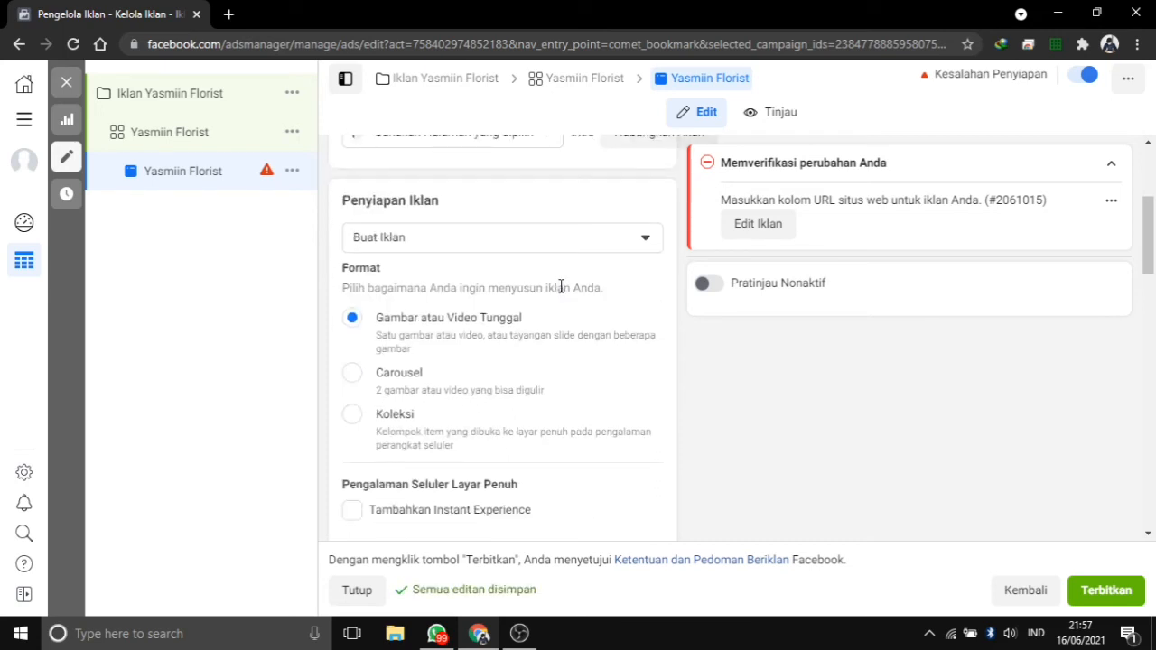
pyautogui.scroll(1, 560, 287)
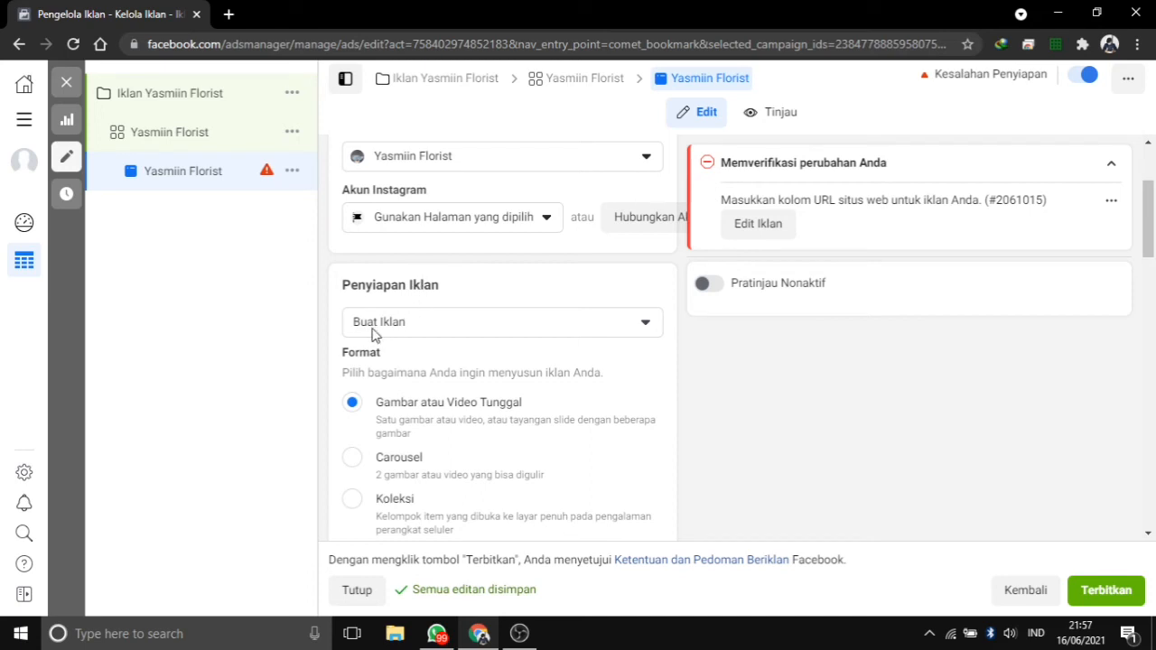
pyautogui.scroll(-1, 620, 331)
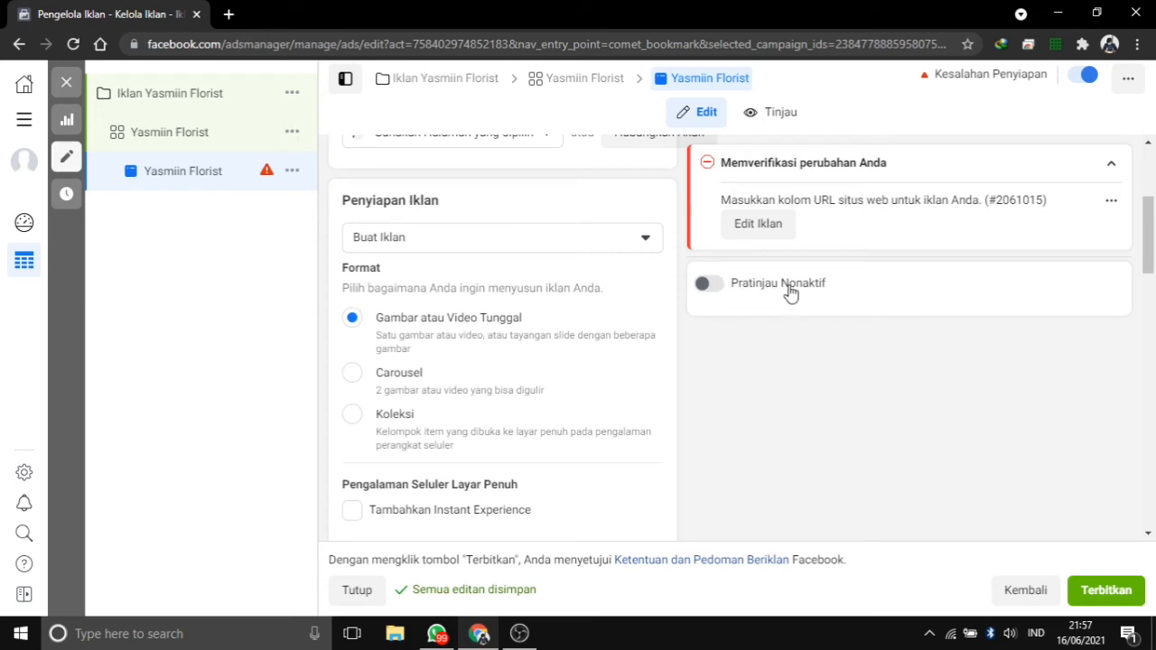
pyautogui.click(714, 284)
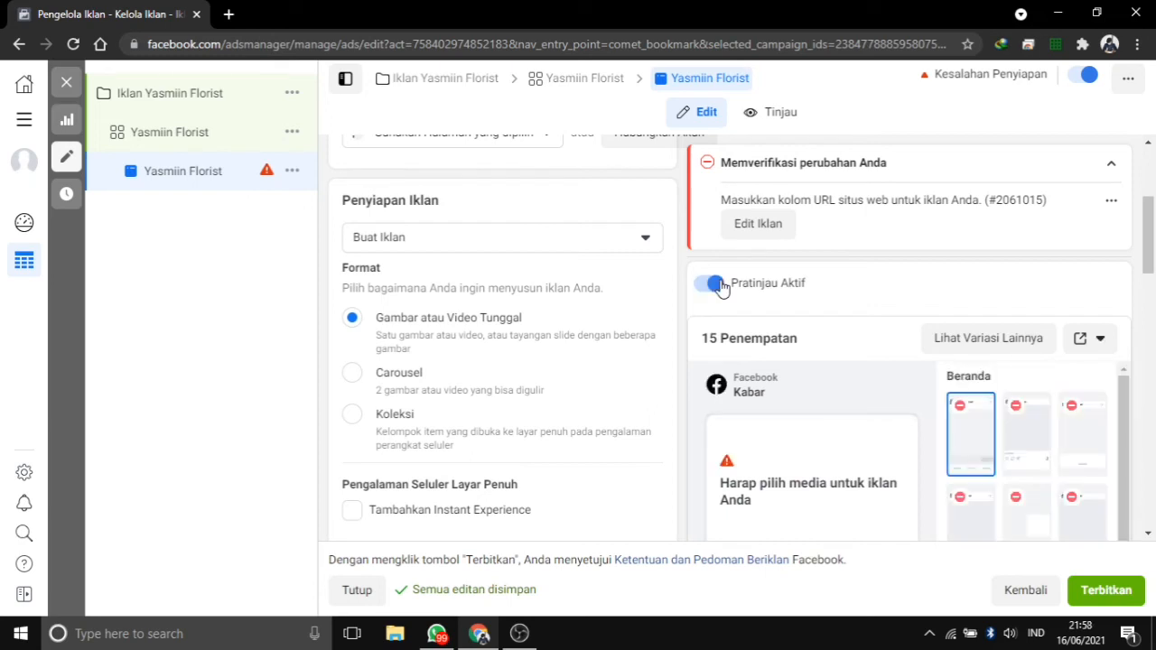
# - Add the account image 1.jpeg as the ad's media, leaving the placement crops off and Peningkatan enabled
pyautogui.scroll(-2, 572, 354)
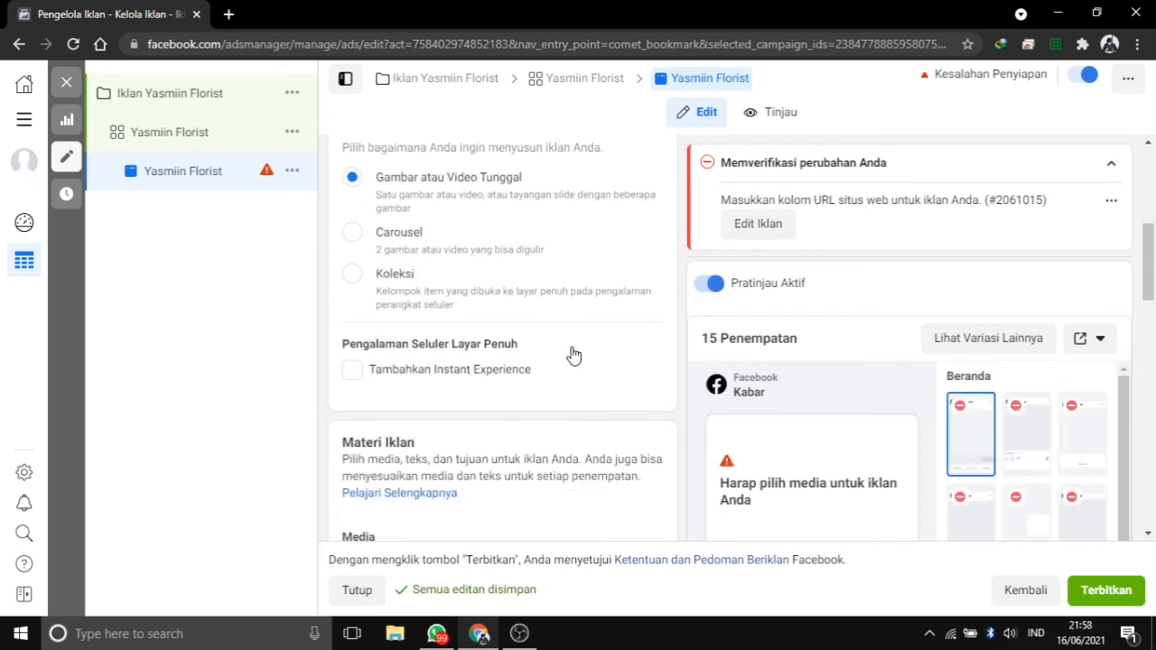
pyautogui.scroll(2, 572, 349)
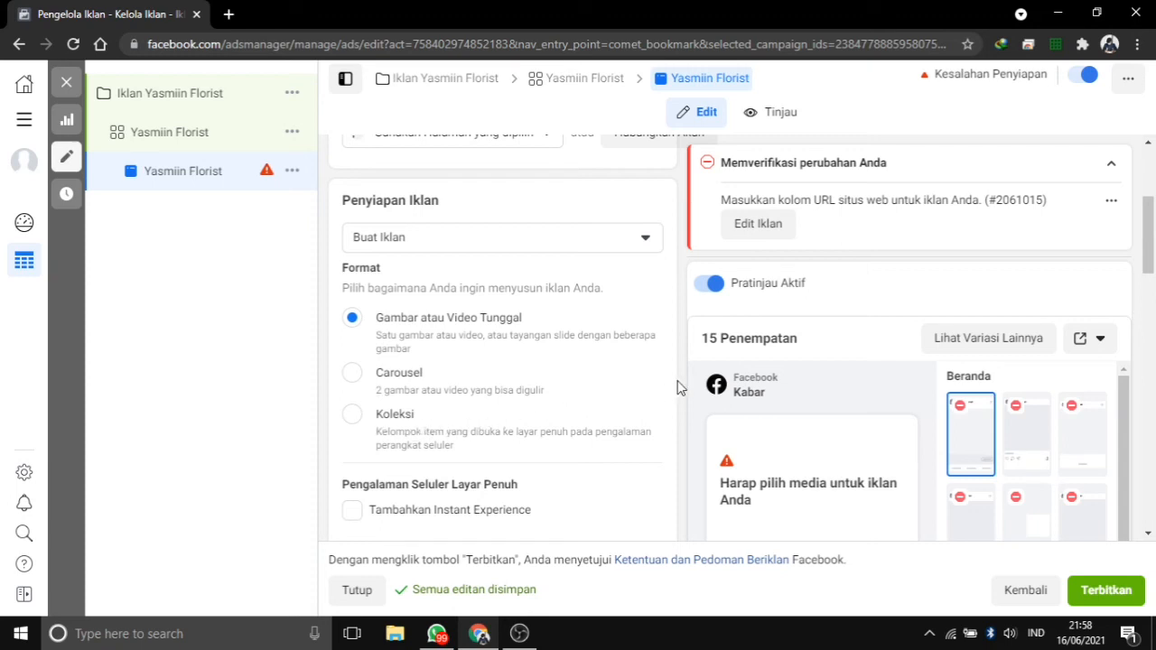
pyautogui.scroll(-1, 707, 322)
pyautogui.scroll(-3, 645, 323)
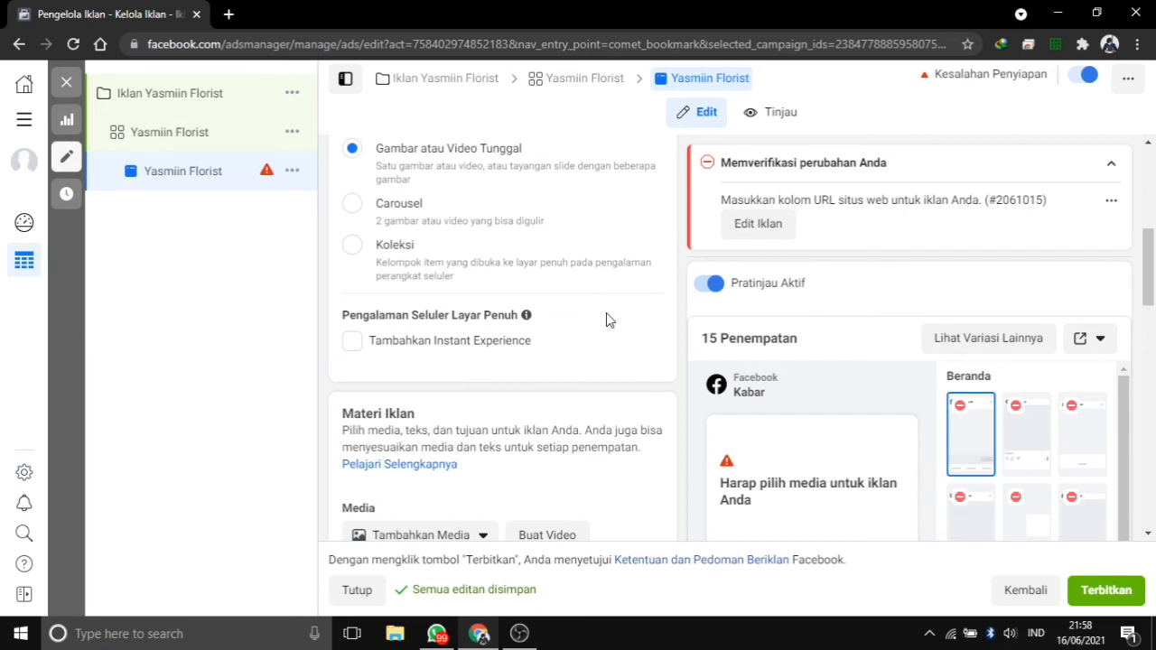
pyautogui.scroll(-2, 607, 321)
pyautogui.scroll(-2, 607, 321)
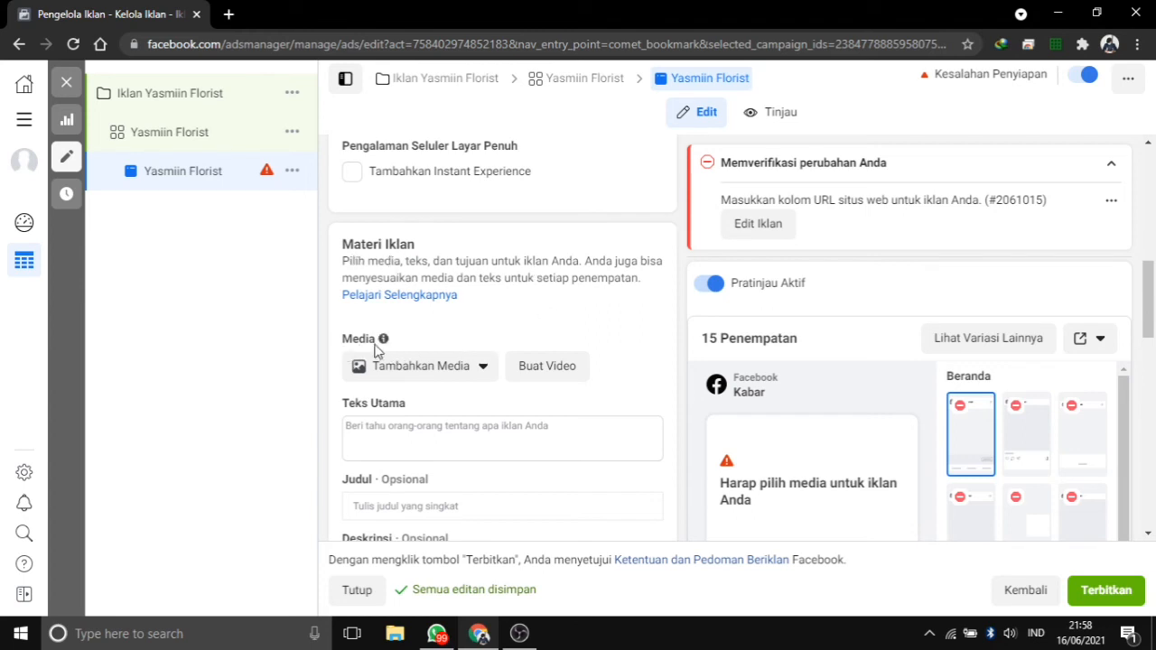
pyautogui.click(485, 372)
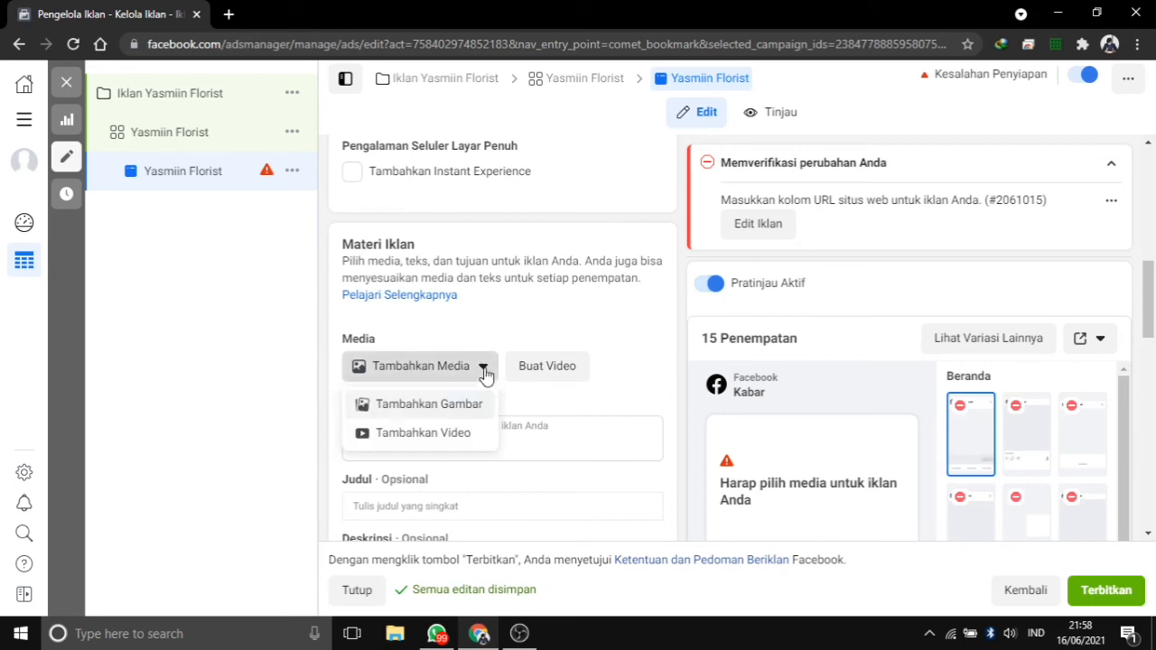
pyautogui.click(446, 415)
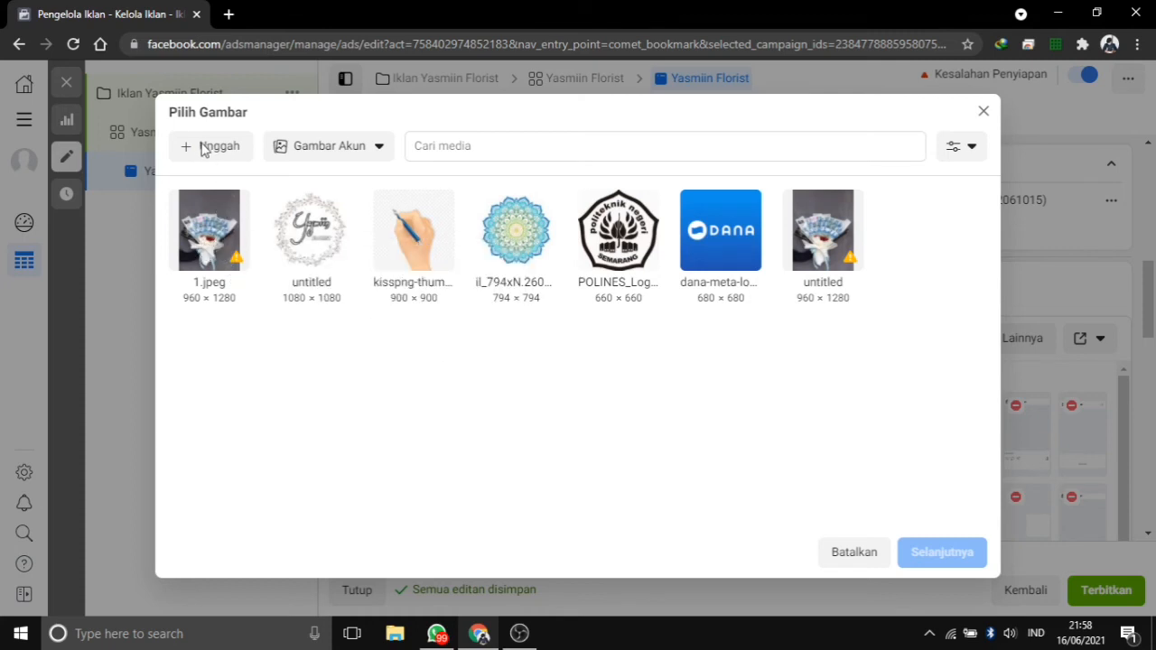
pyautogui.click(217, 243)
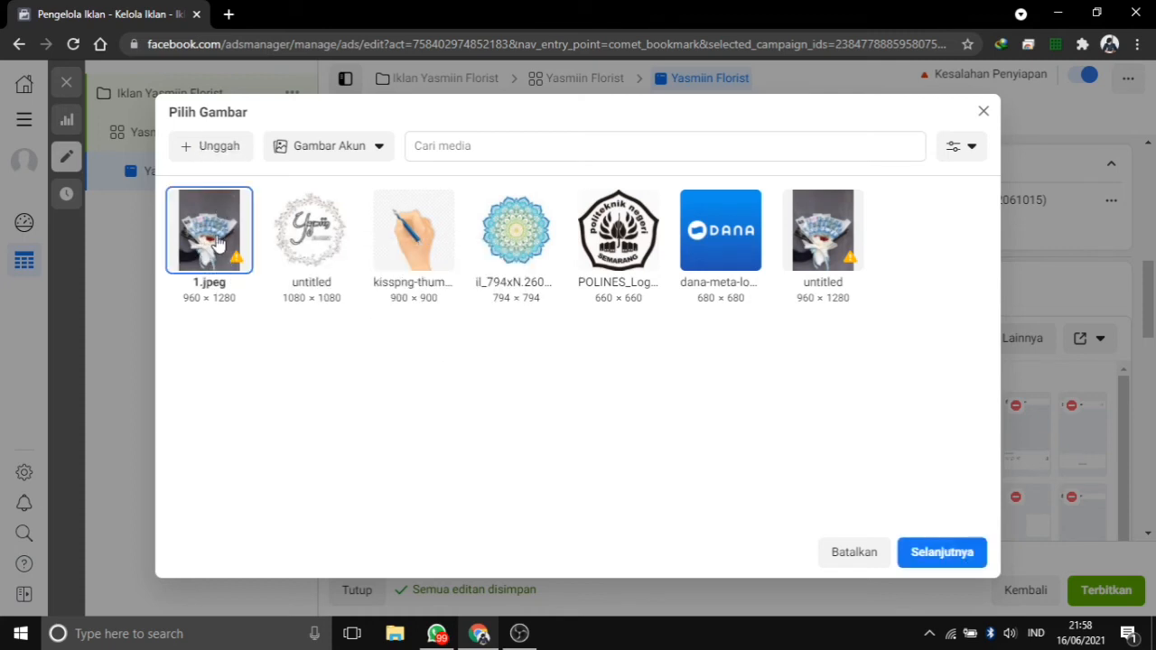
pyautogui.click(957, 557)
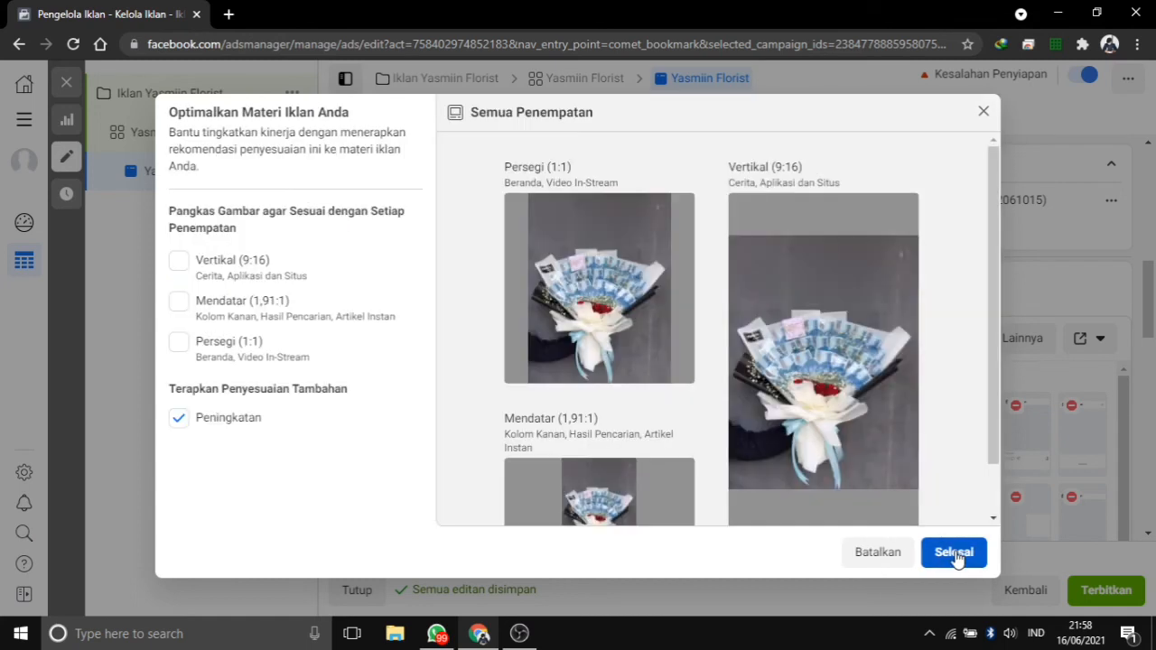
pyautogui.moveTo(820, 451)
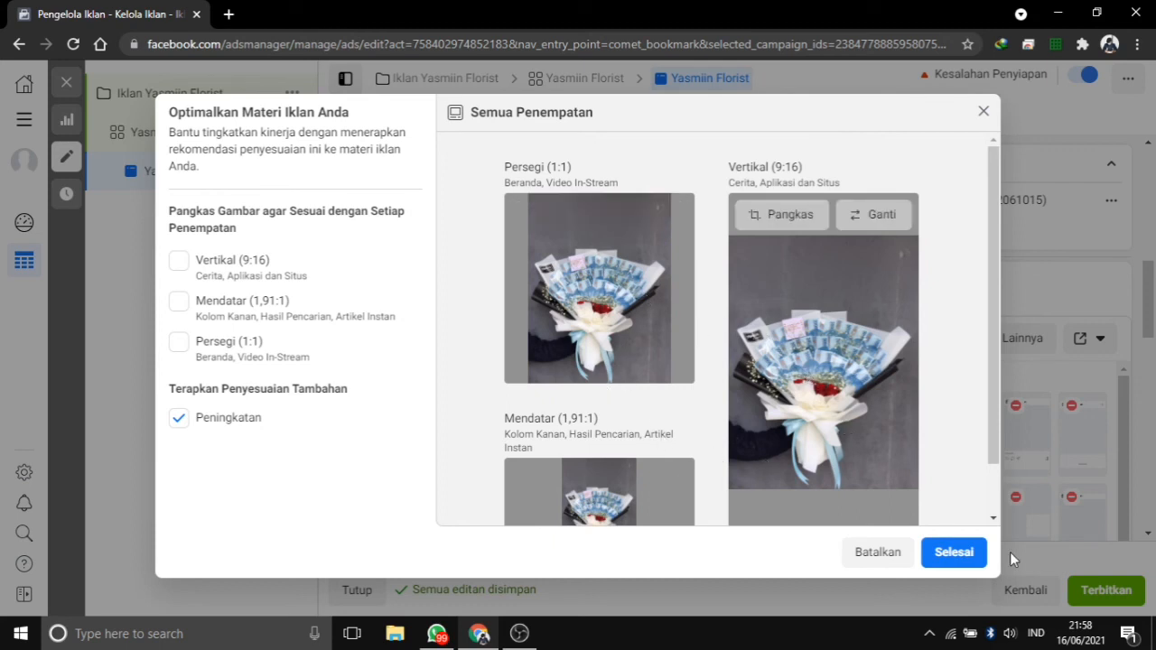
pyautogui.click(971, 560)
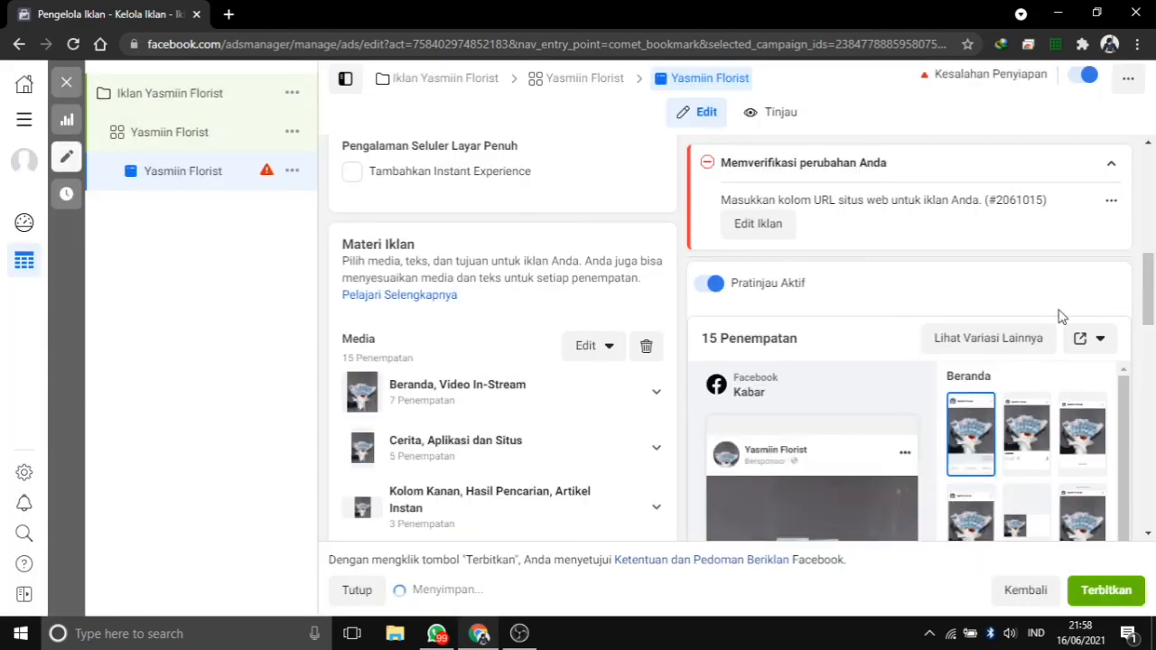
# - Enter "Kabar gembira untuk kita semua!" as the ad's primary text (Teks Utama)
pyautogui.scroll(-1, 1142, 306)
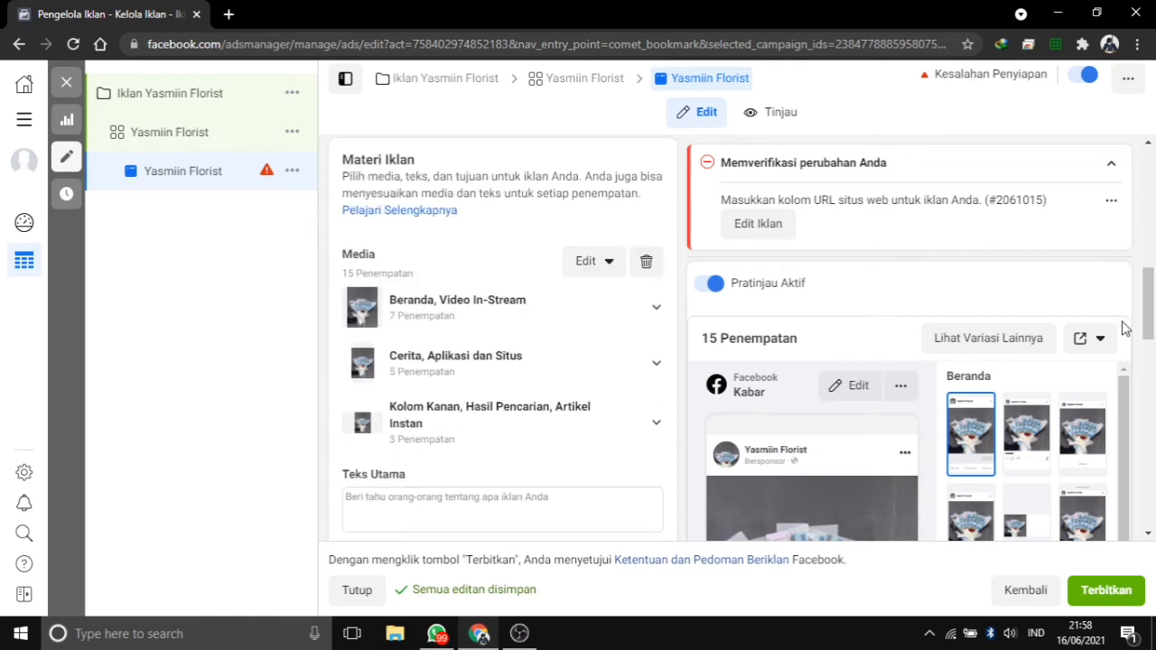
pyautogui.scroll(-1, 1121, 328)
pyautogui.scroll(-1, 1127, 331)
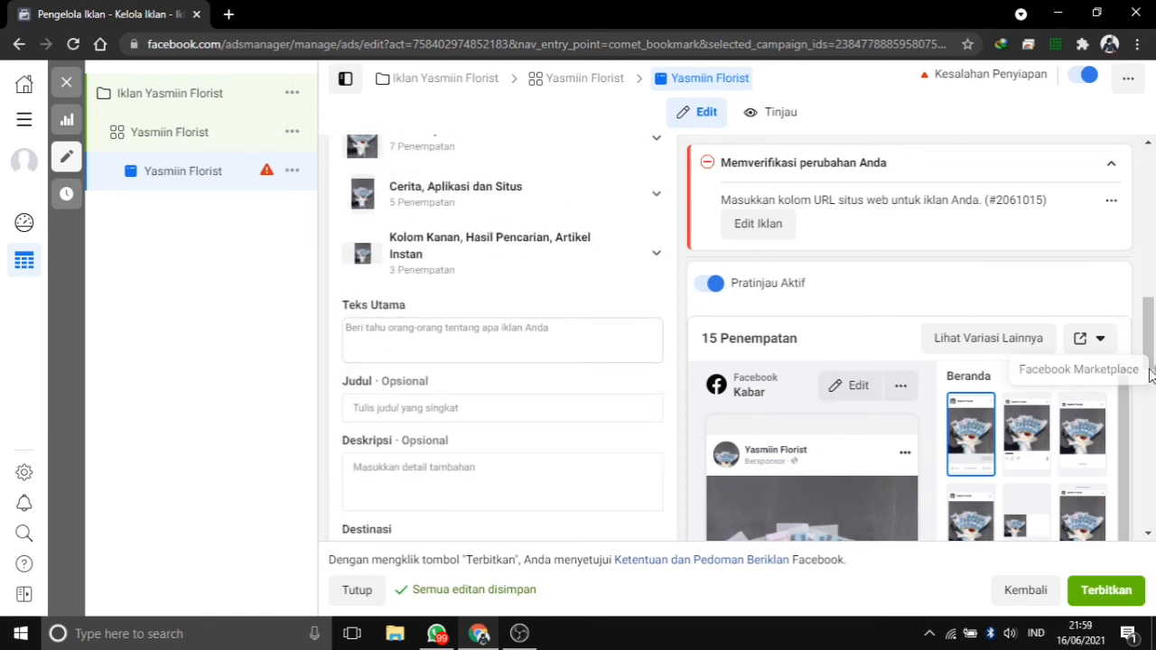
pyautogui.scroll(-1, 1149, 358)
pyautogui.moveTo(1150, 359)
pyautogui.mouseDown()
pyautogui.moveTo(1150, 408)
pyautogui.moveTo(1151, 348)
pyautogui.mouseUp()
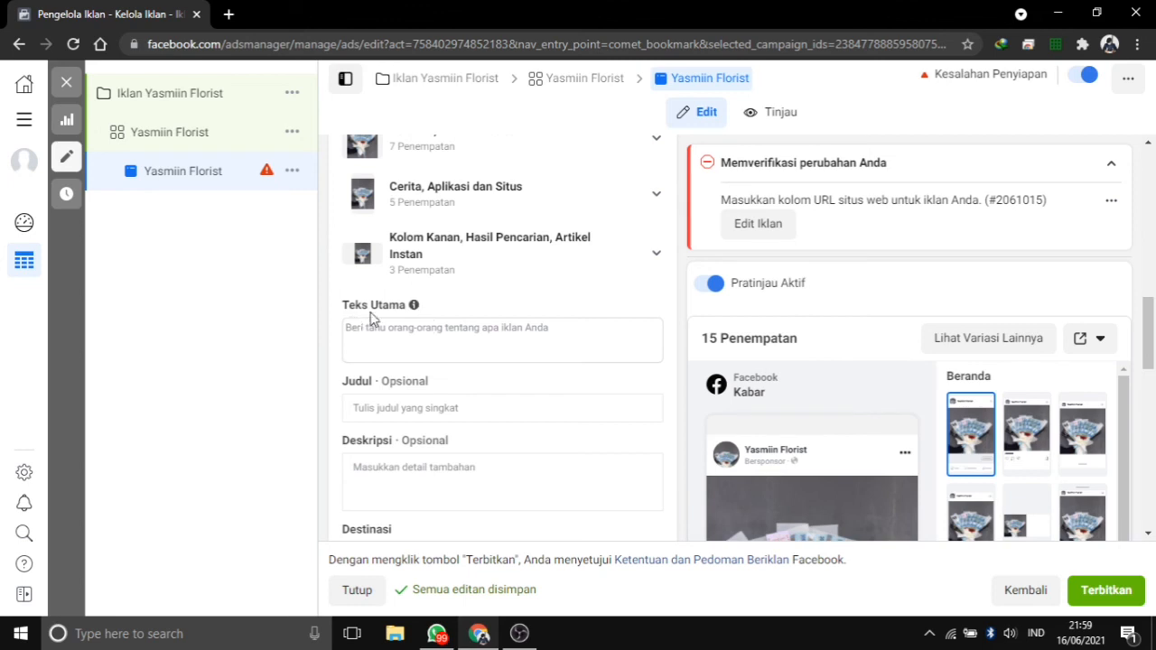
pyautogui.moveTo(355, 314)
pyautogui.click(459, 339)
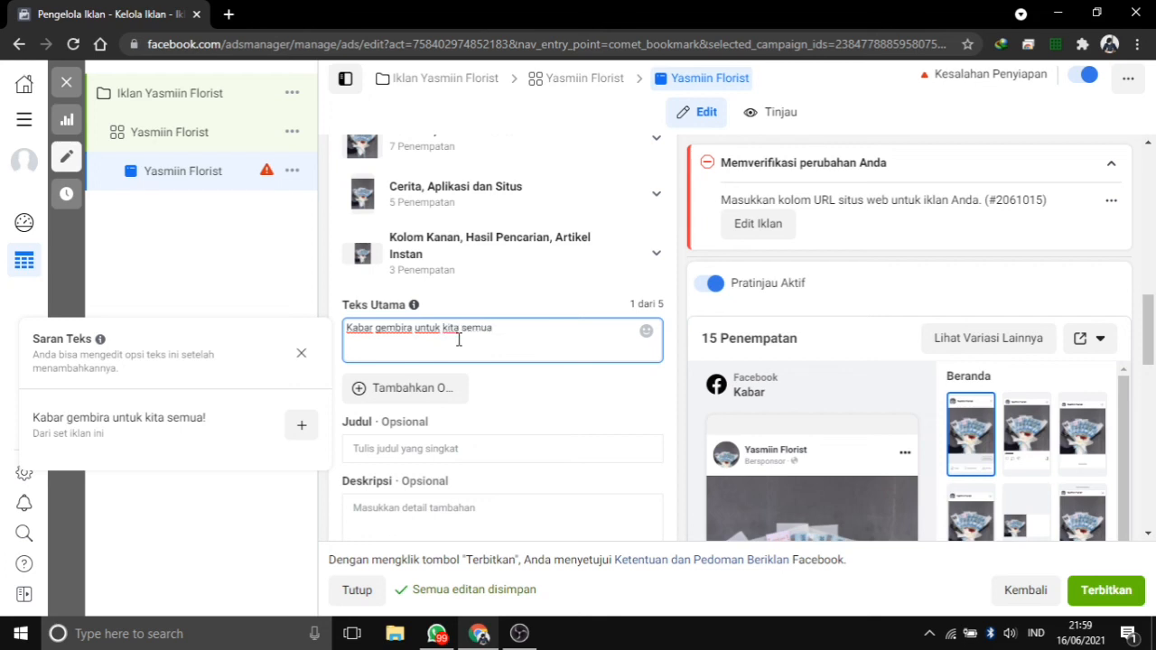
pyautogui.write('!')
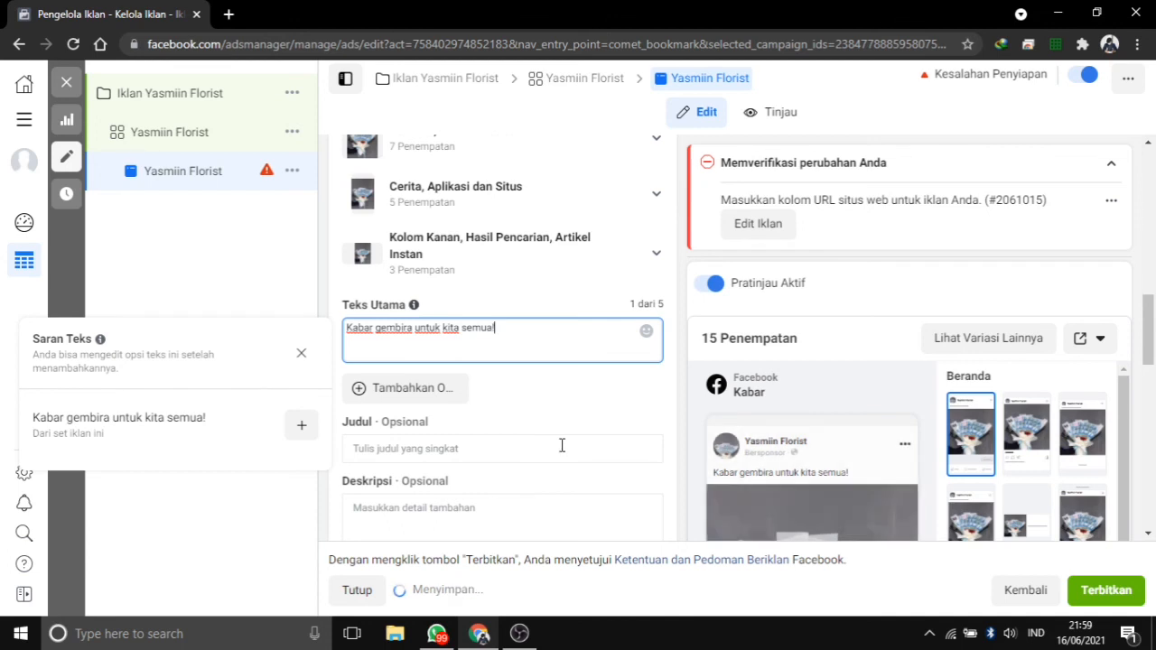
# - Enter "Bouquet Murah Kekinian" as the ad's headline (Judul)
pyautogui.scroll(-1, 569, 438)
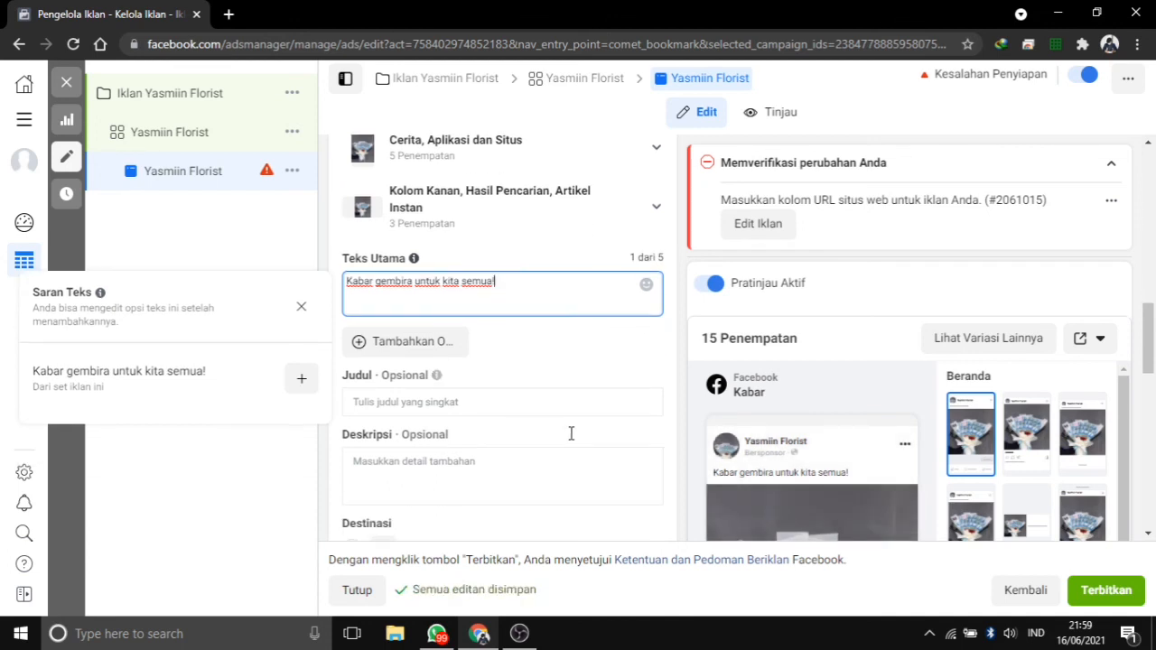
pyautogui.scroll(-1, 571, 433)
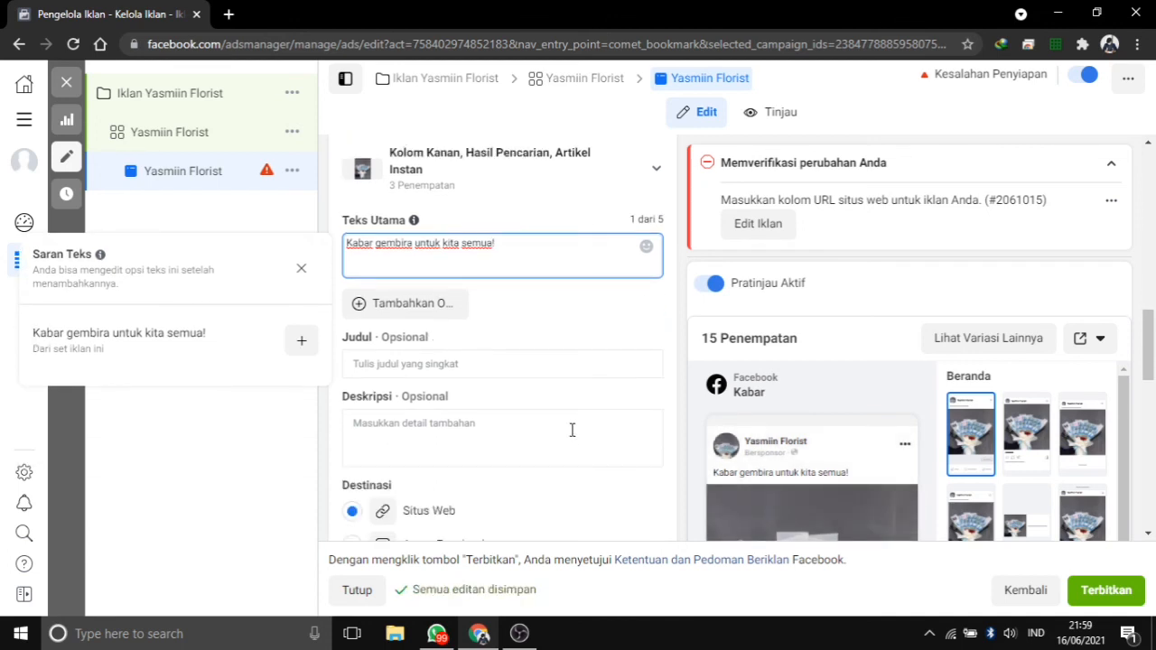
pyautogui.click(387, 364)
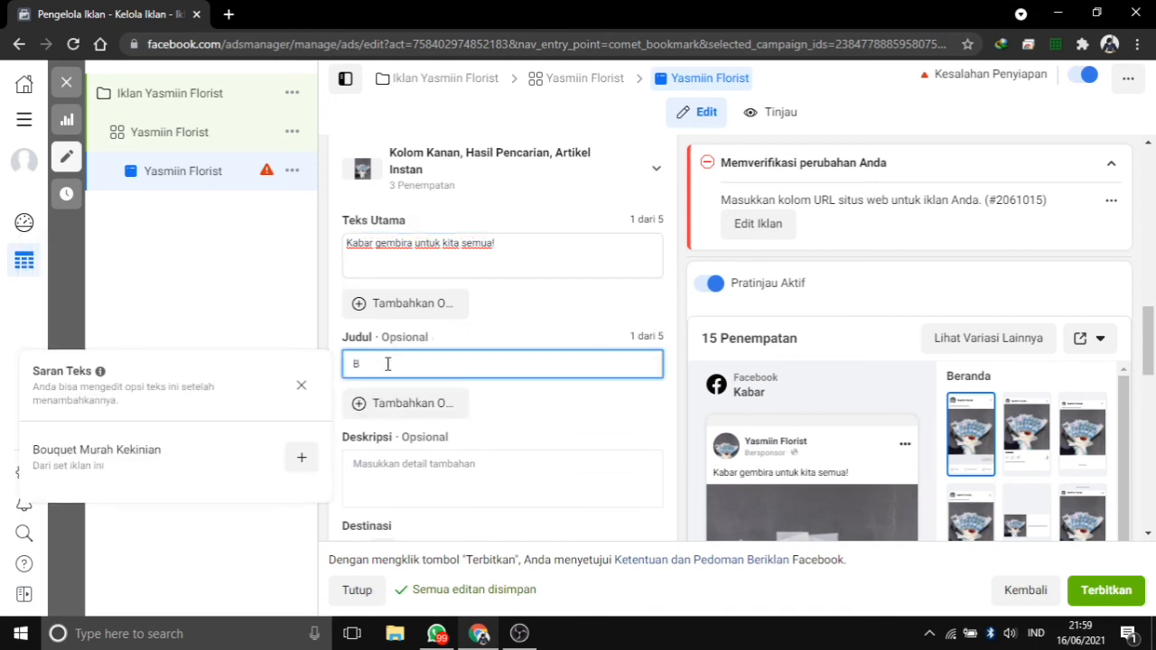
pyautogui.write('Bouquet')
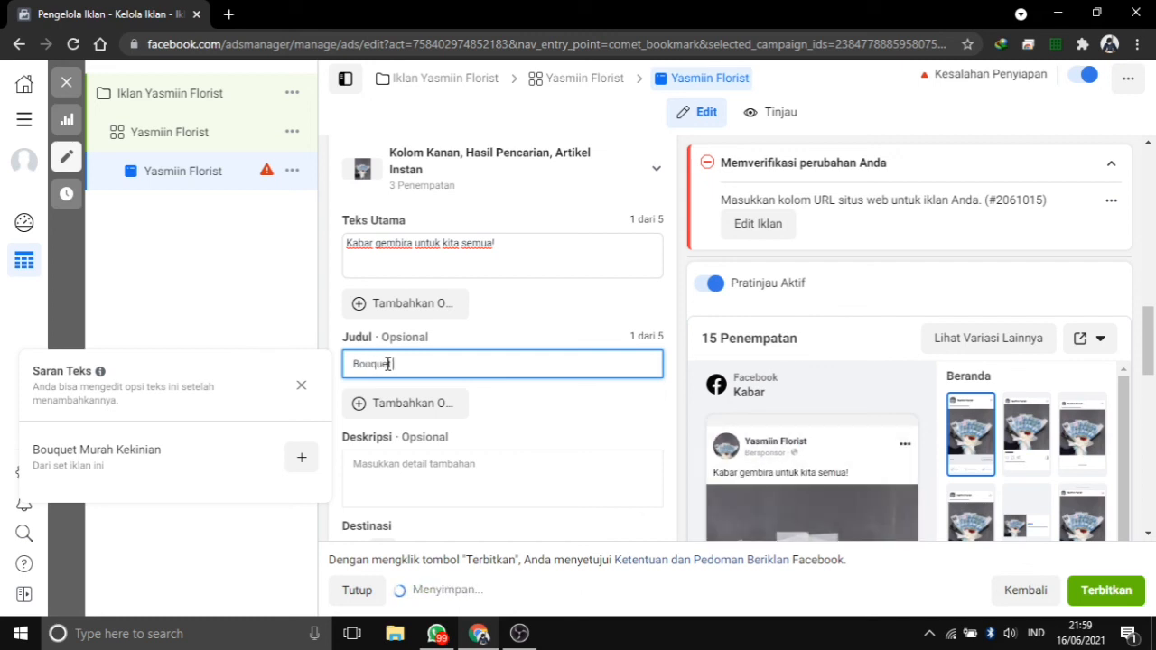
pyautogui.write(' Murah K')
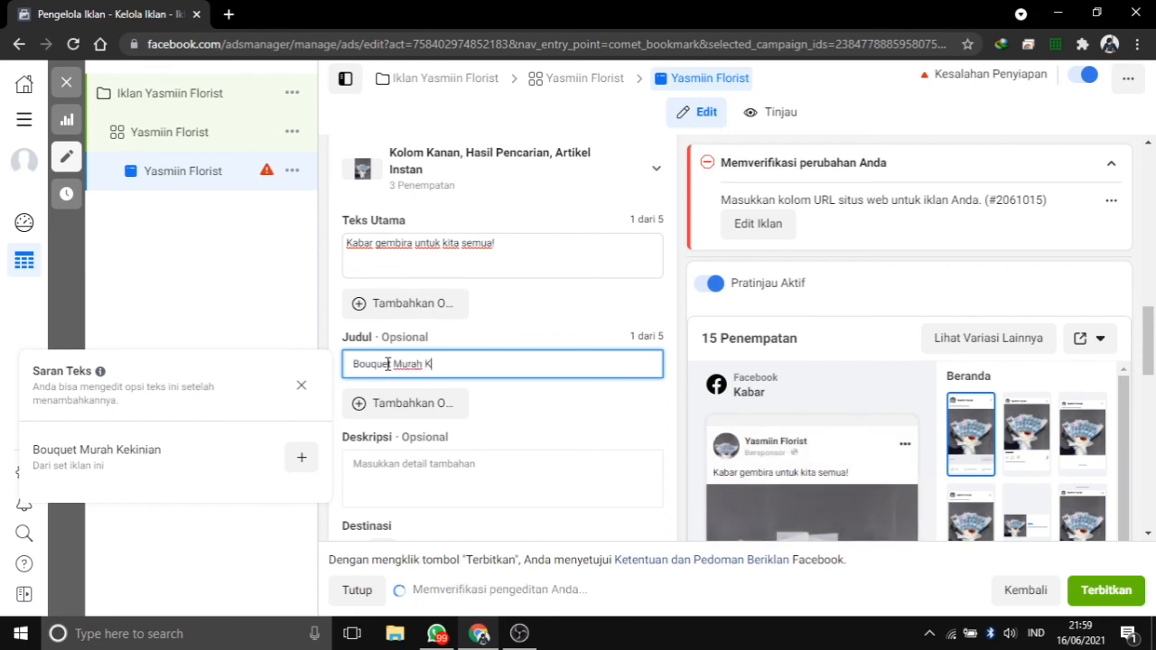
pyautogui.write('ekinian')
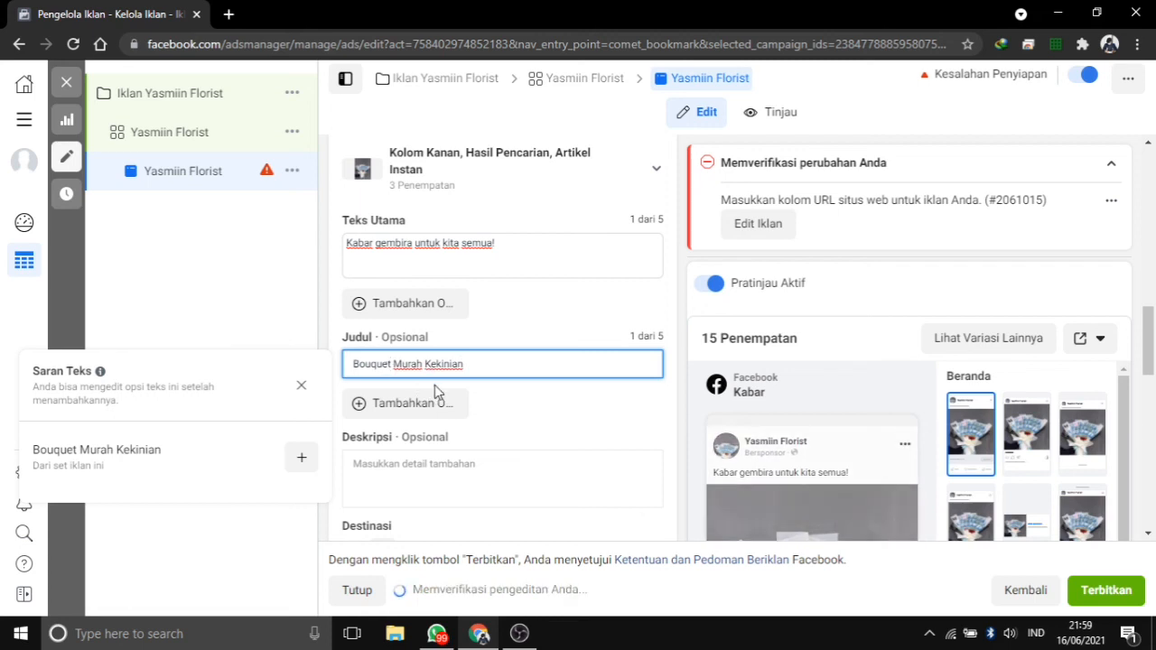
# - Enter "Ayo beli sekarang!" as the ad's description (Deskripsi)
pyautogui.scroll(-1, 572, 388)
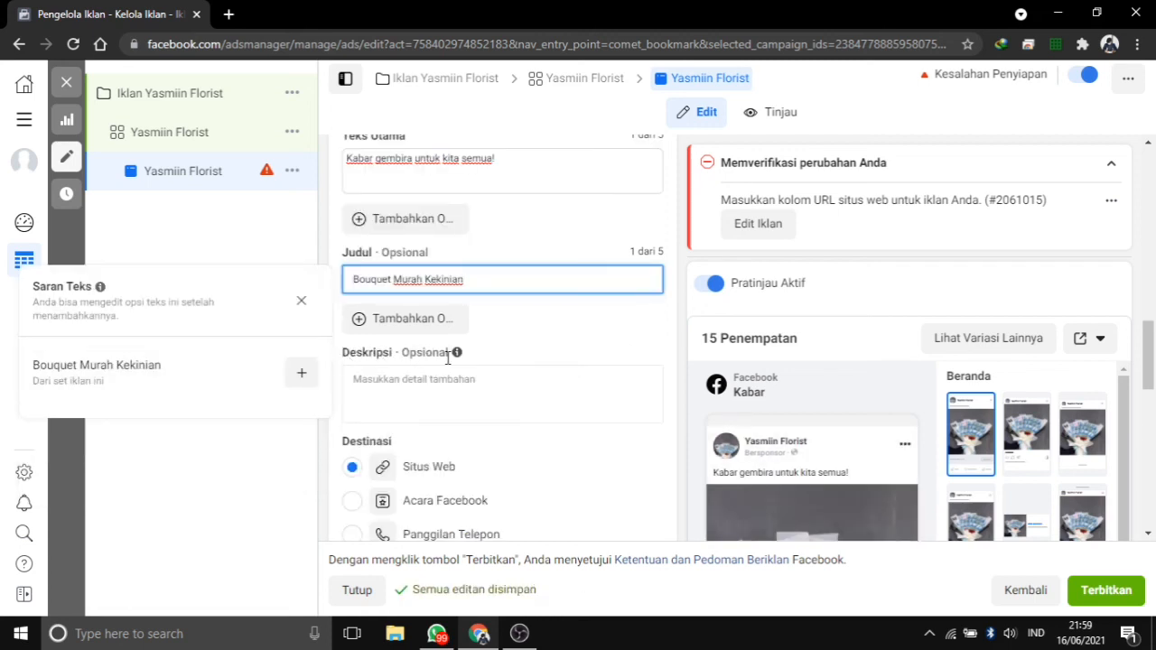
pyautogui.click(375, 380)
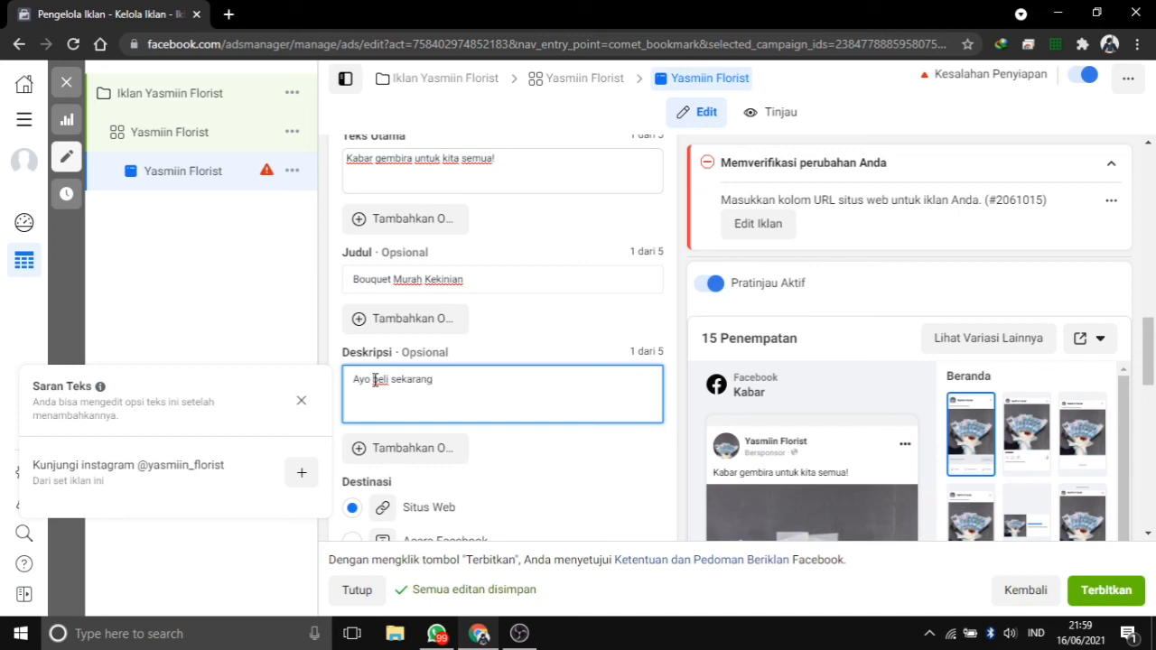
pyautogui.write('!')
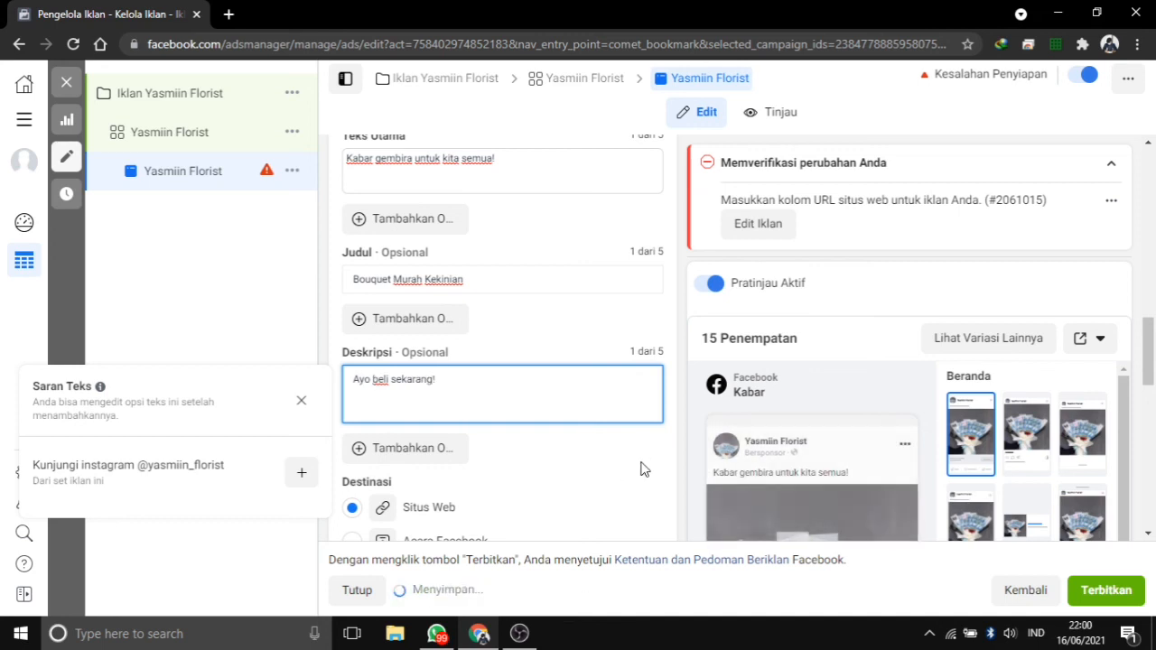
pyautogui.scroll(-3, 641, 469)
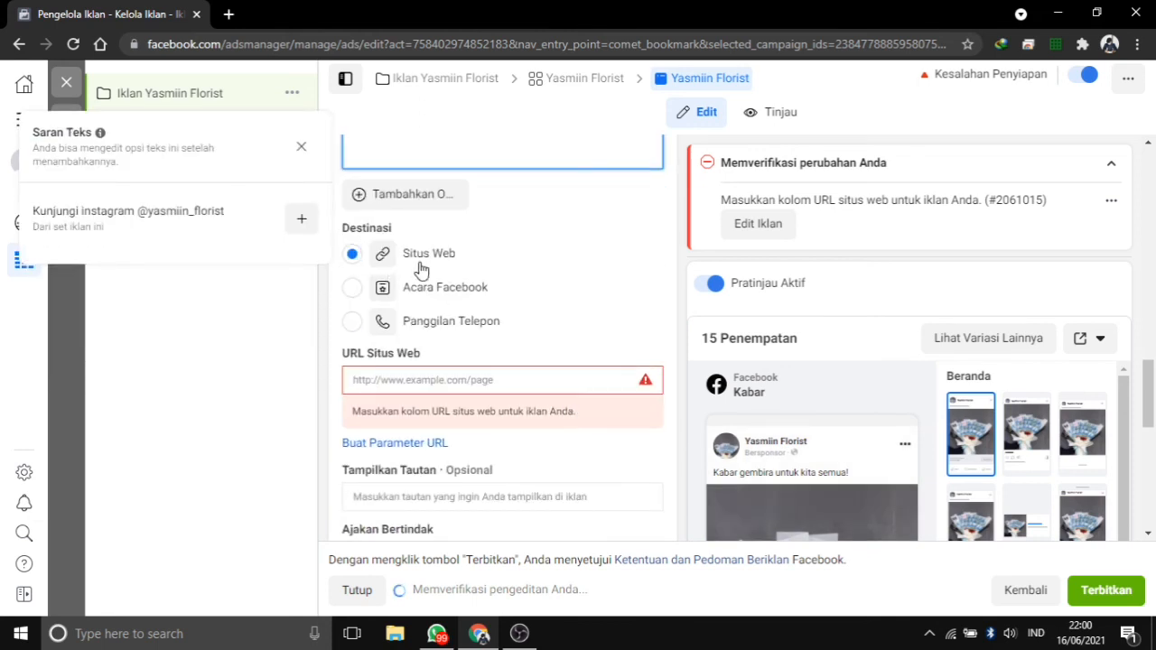
pyautogui.scroll(-1, 588, 486)
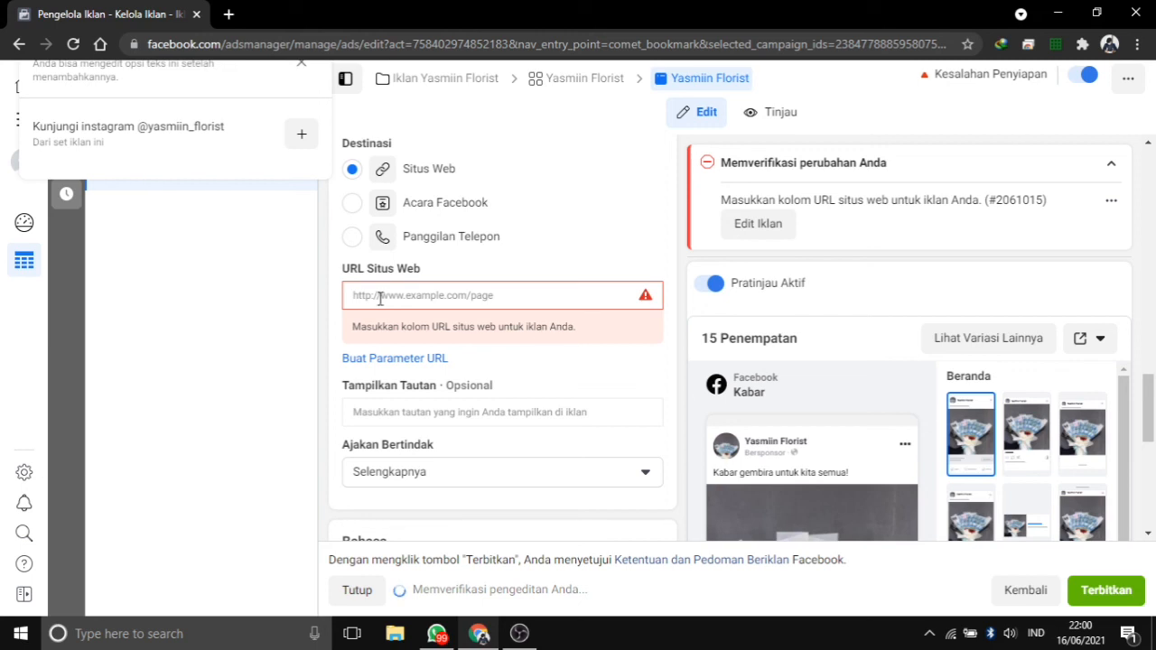
pyautogui.click(380, 298)
pyautogui.write('https://www.instagram.com/yasmiin_florist/')
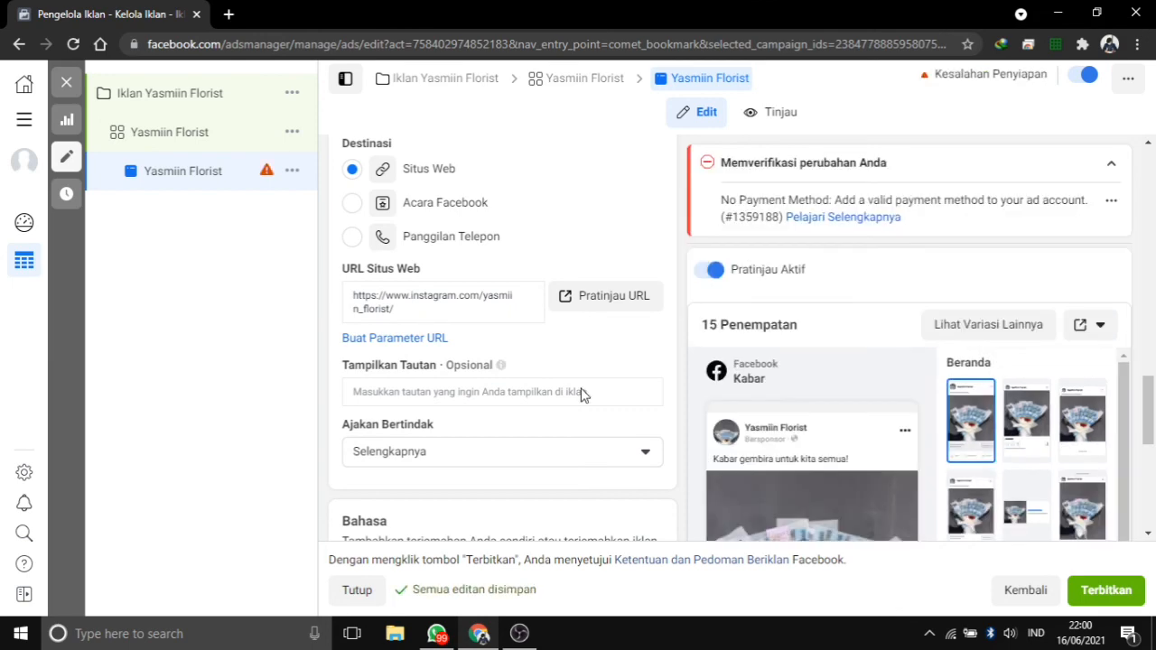
pyautogui.scroll(-1, 542, 353)
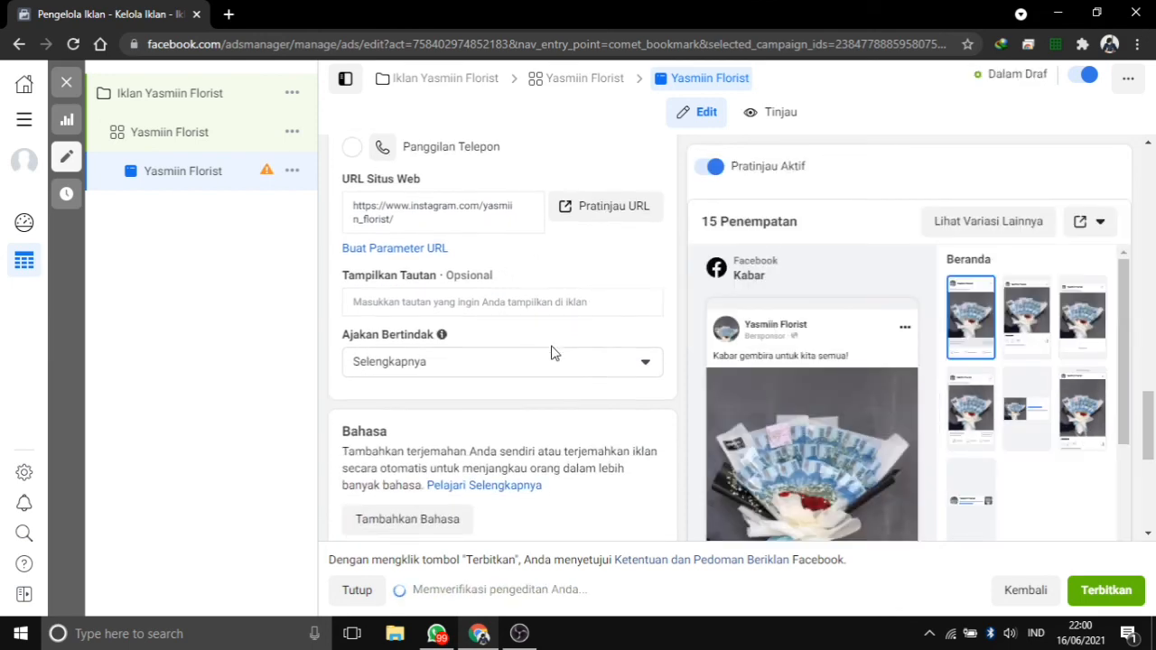
pyautogui.scroll(-2, 547, 357)
pyautogui.scroll(-2, 548, 383)
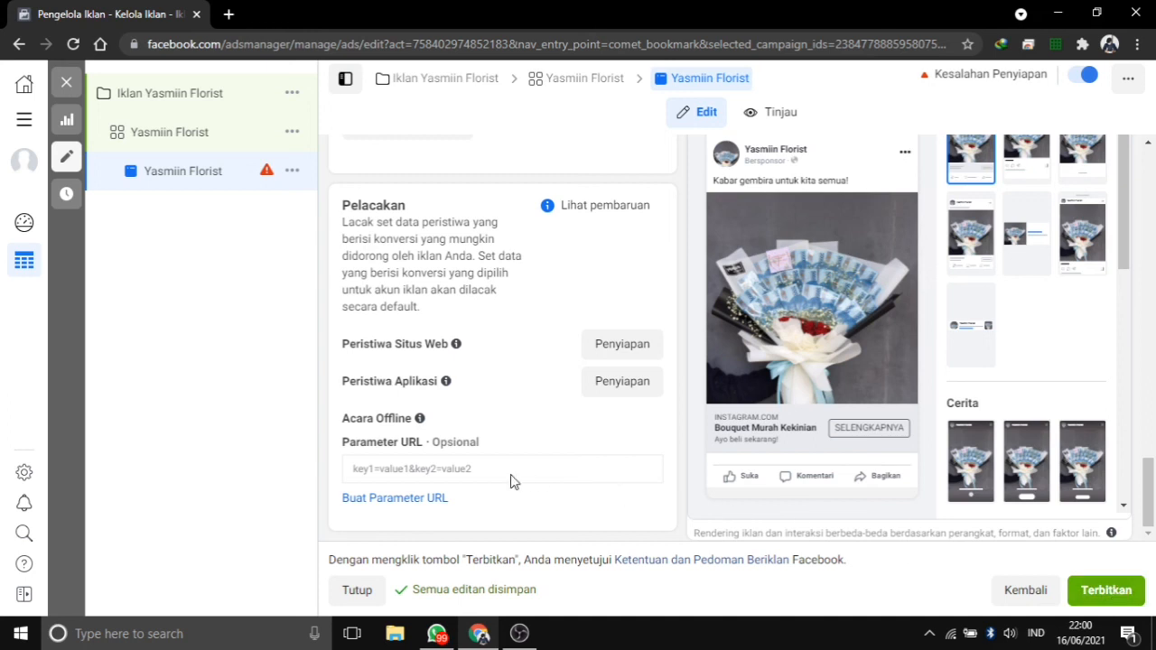
pyautogui.click(520, 640)
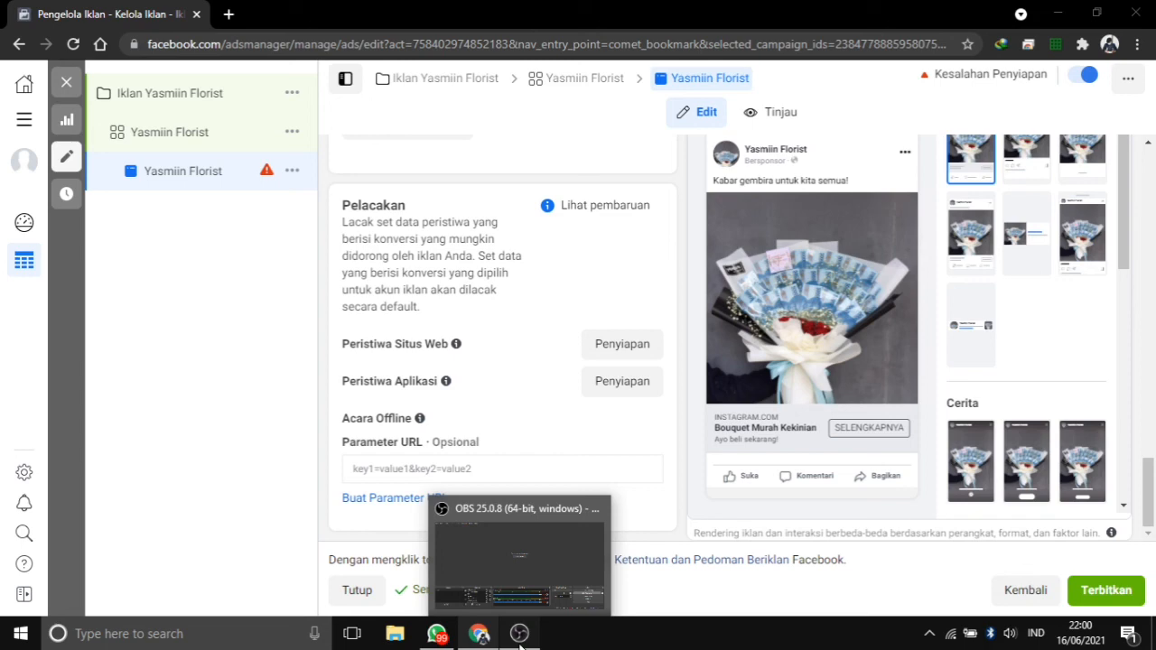
pyautogui.click(521, 643)
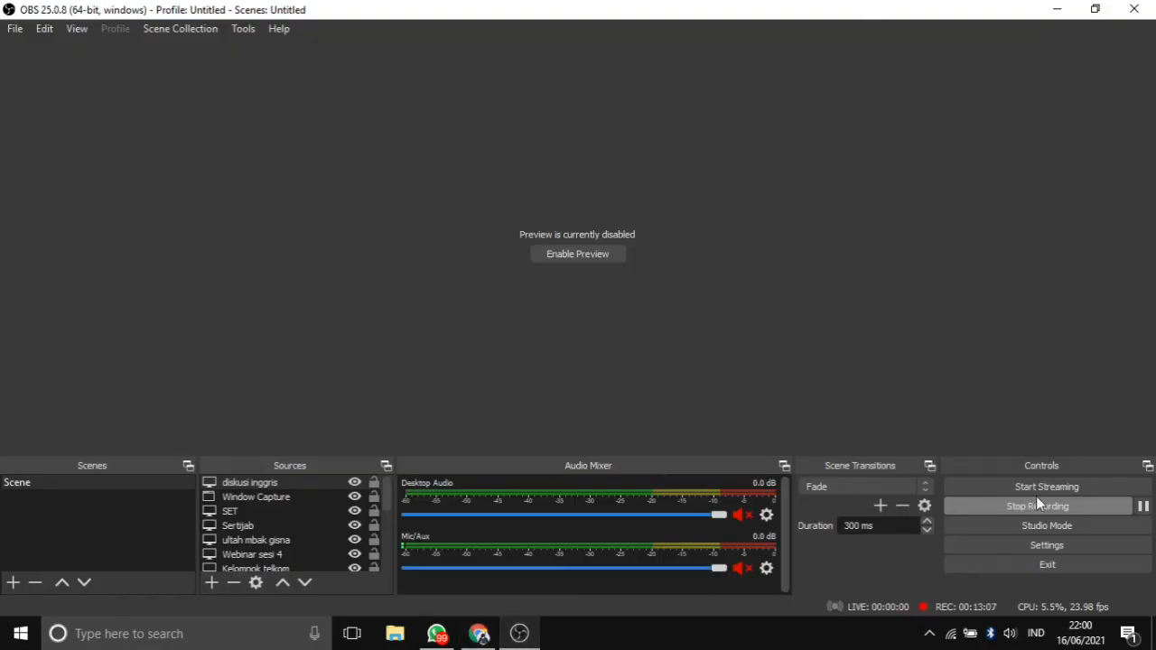